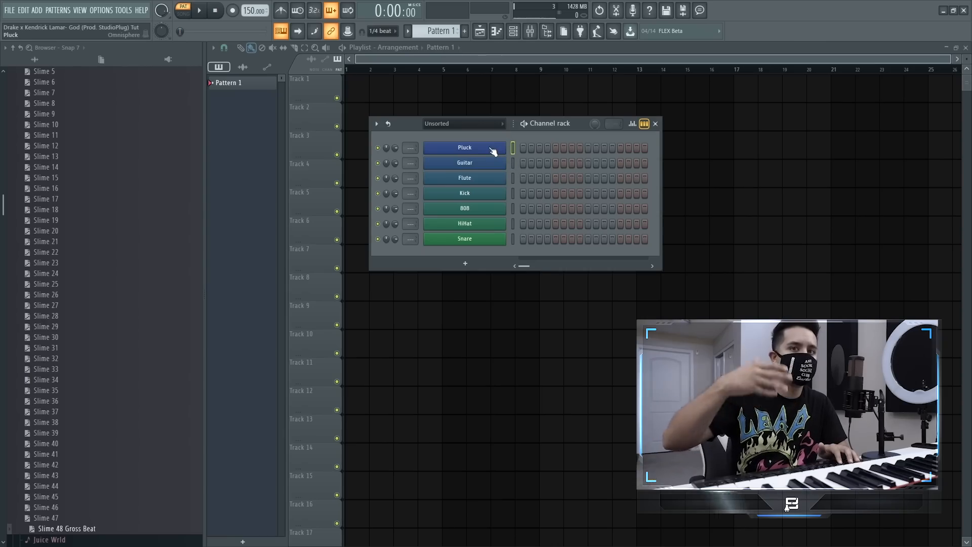
- Place A#4, D4 and A4 on the first three beats of bar 1 in the Pluck piano roll and audition them
right_click(475, 147)
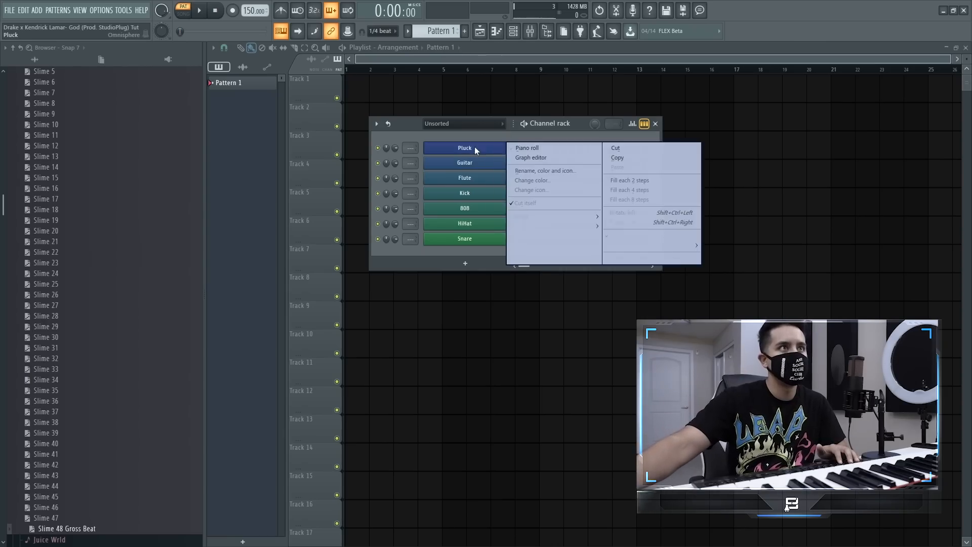
left_click(508, 149)
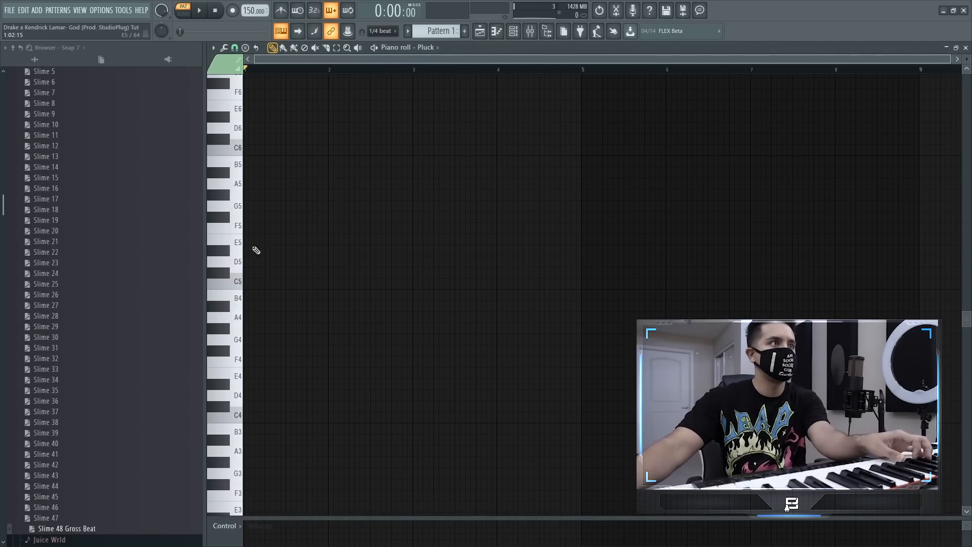
left_click(265, 396)
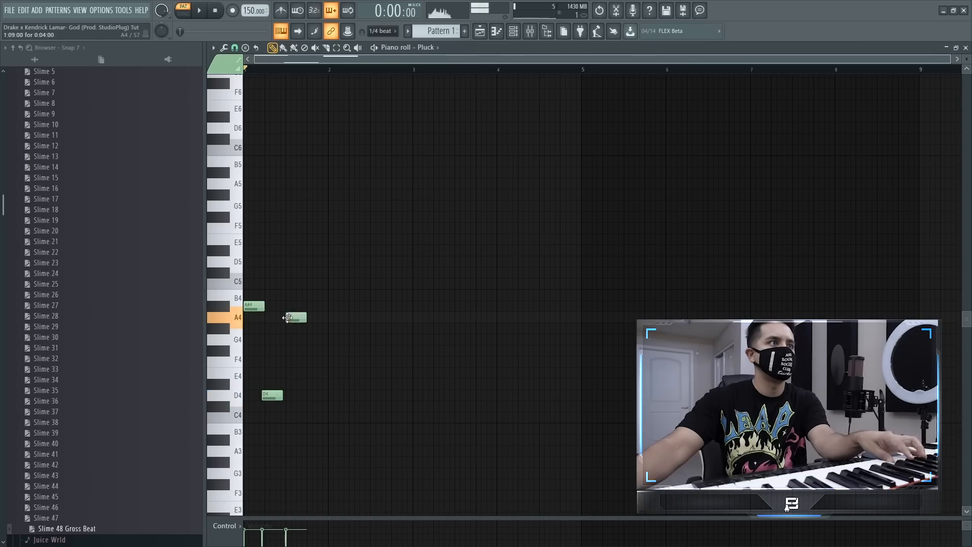
key("space")
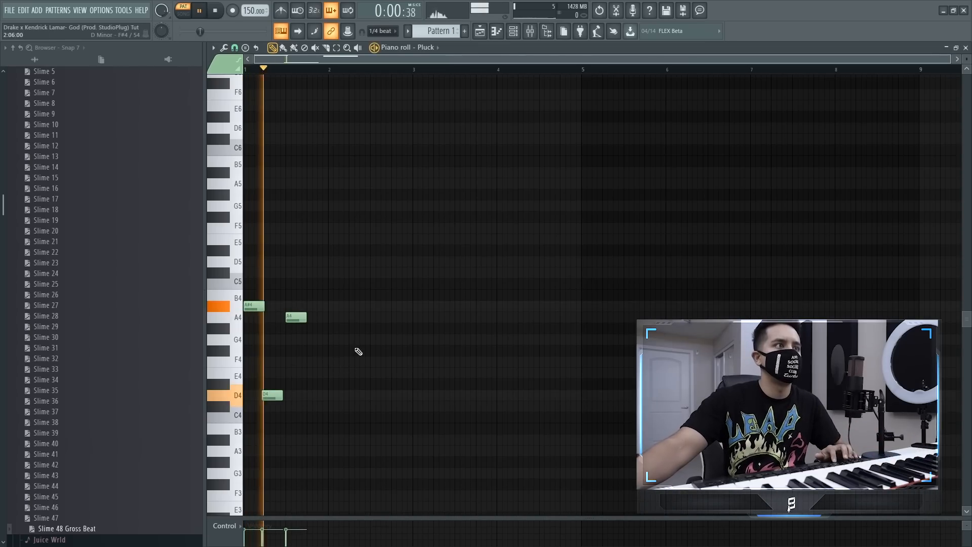
key("space")
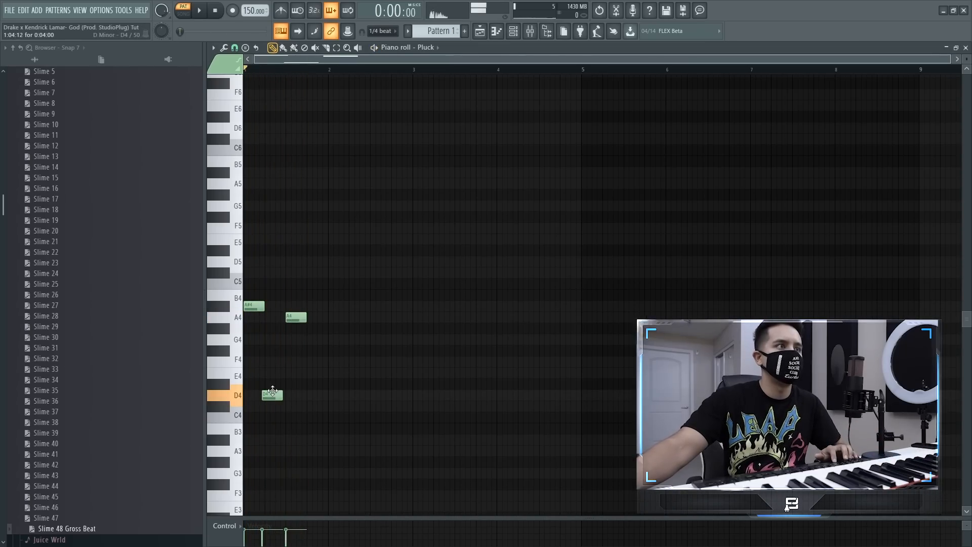
- Set snapping to 1/2 beat and add D#4, C4, G4 and A4 on the four beats of bar 2 in the Pluck melody
left_click(234, 48)
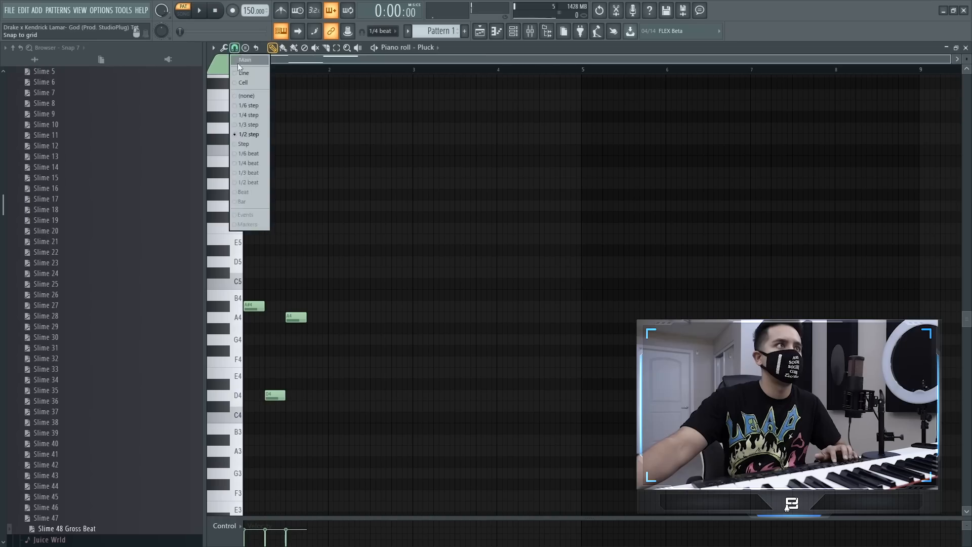
left_click(251, 183)
key("space")
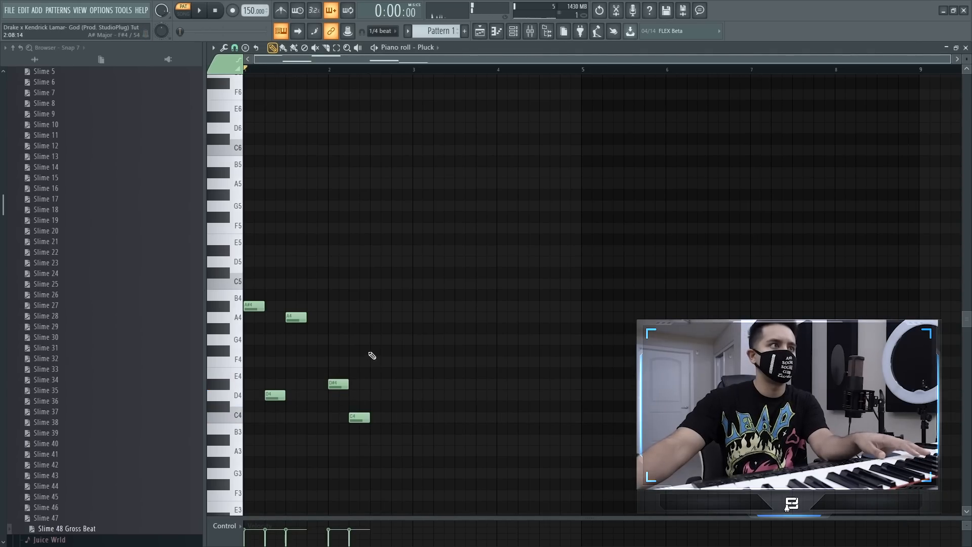
left_click_drag(372, 336, 388, 327)
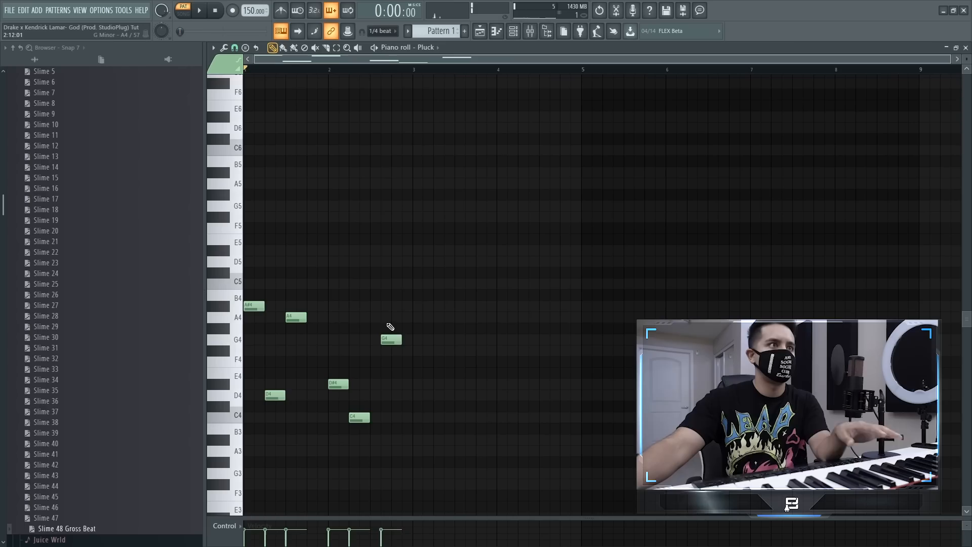
key("space")
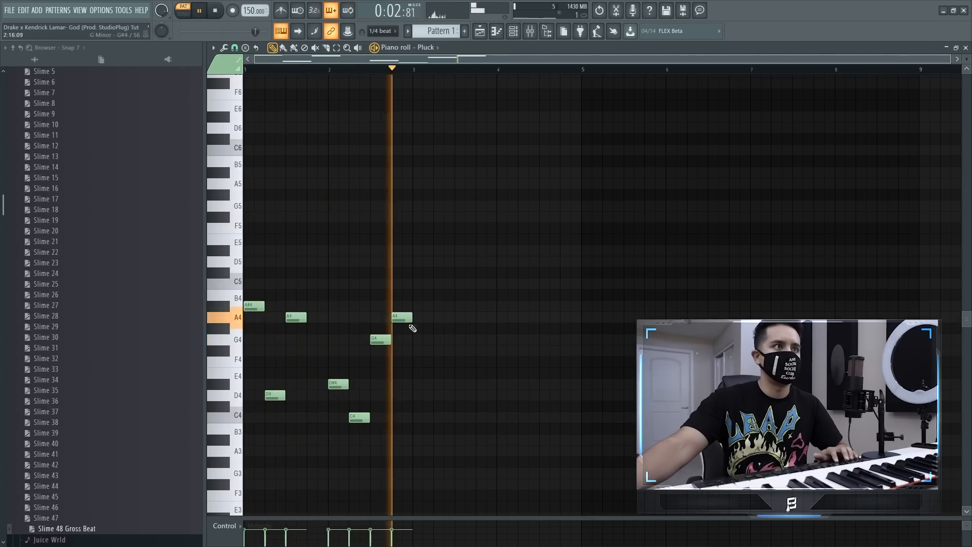
- Add low Pluck notes: D3 at the start of bar 1, D#3 at the start of bar 2 and C3 on its third beat
left_click(513, 33)
left_click(334, 218)
scroll(332, 304, "down", 4)
scroll(332, 316, "down", 1)
left_click(256, 328)
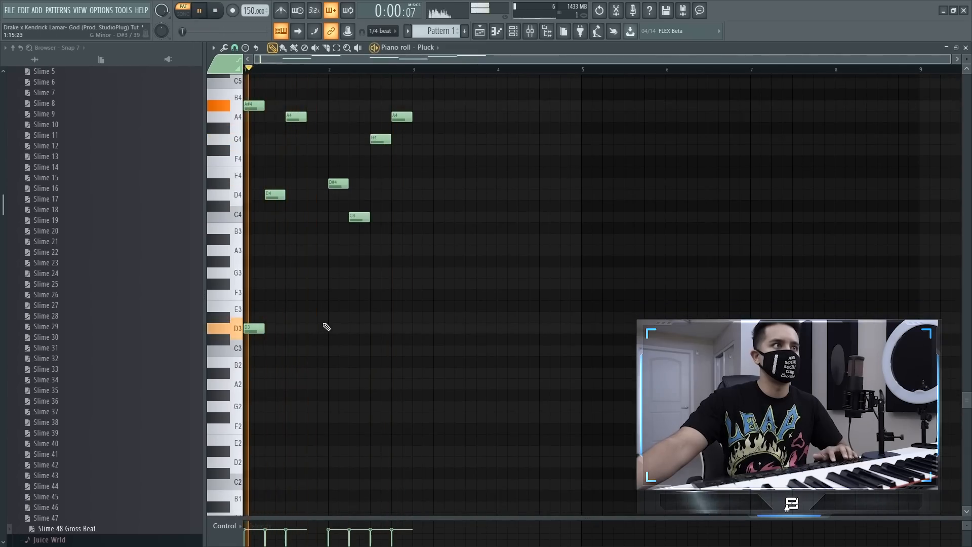
left_click(334, 317)
left_click(375, 351)
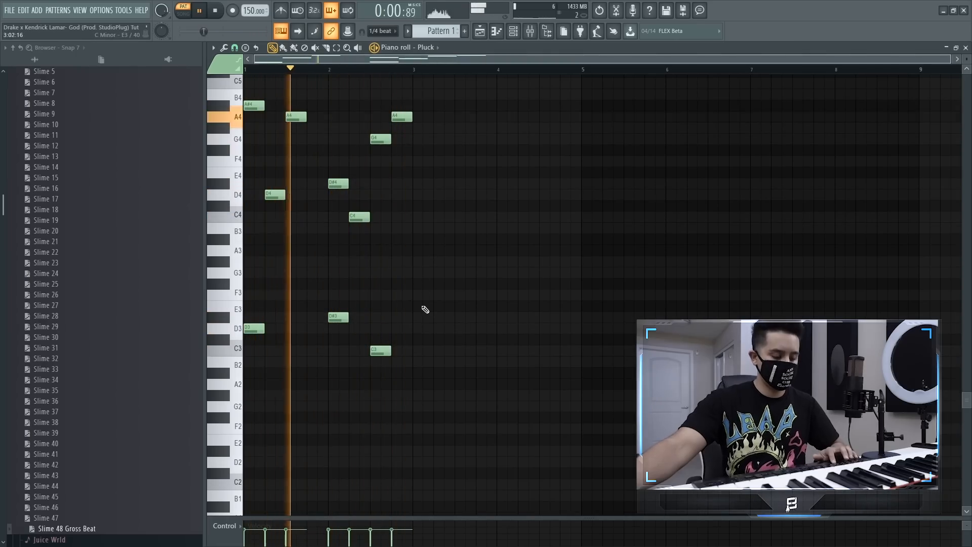
- Copy the Pluck notes into the Guitar channel and play the pattern with Guitar soloed
key("F6")
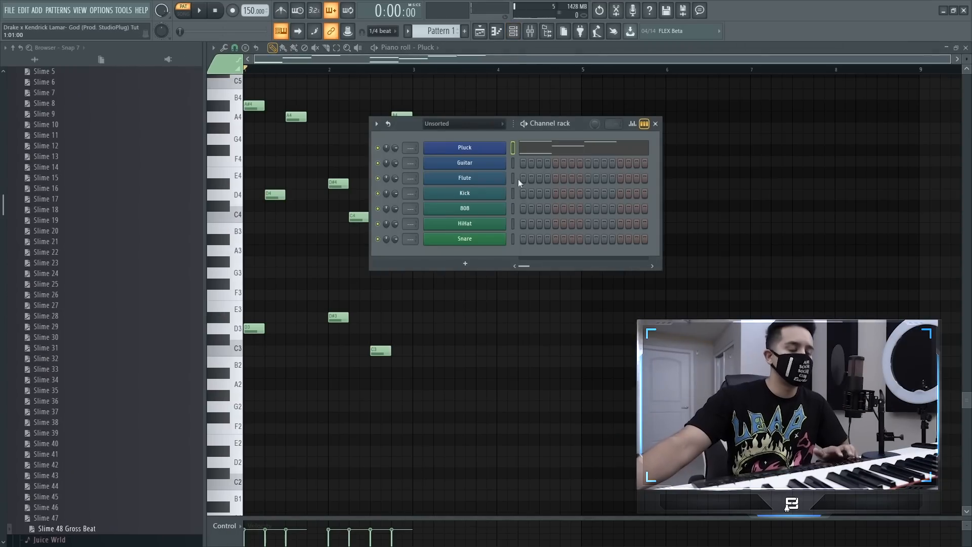
left_click(511, 167)
key("ctrl+v")
right_click(378, 163)
key("space")
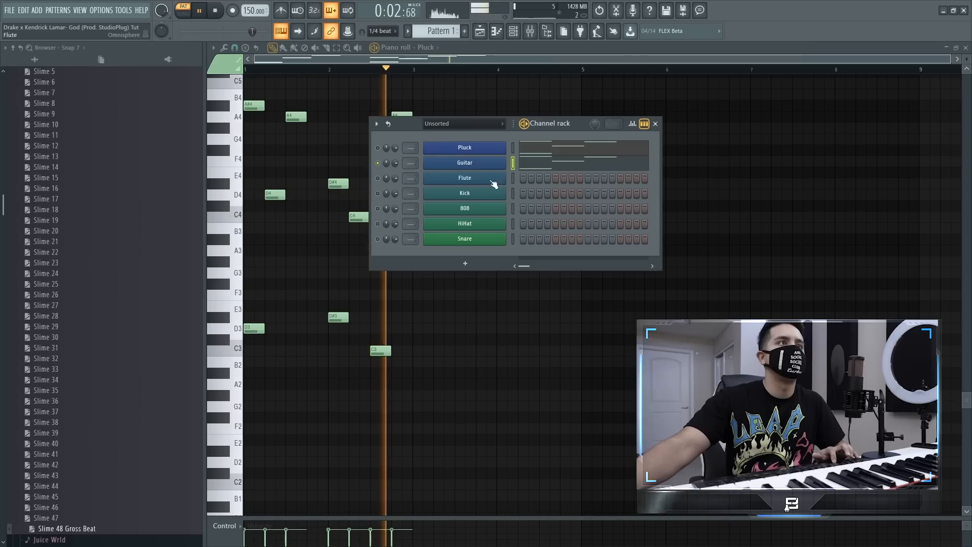
- Unmute the Flute channel and open its empty piano roll
left_click(378, 178)
left_click(512, 178)
key("space")
right_click(483, 181)
left_click(526, 179)
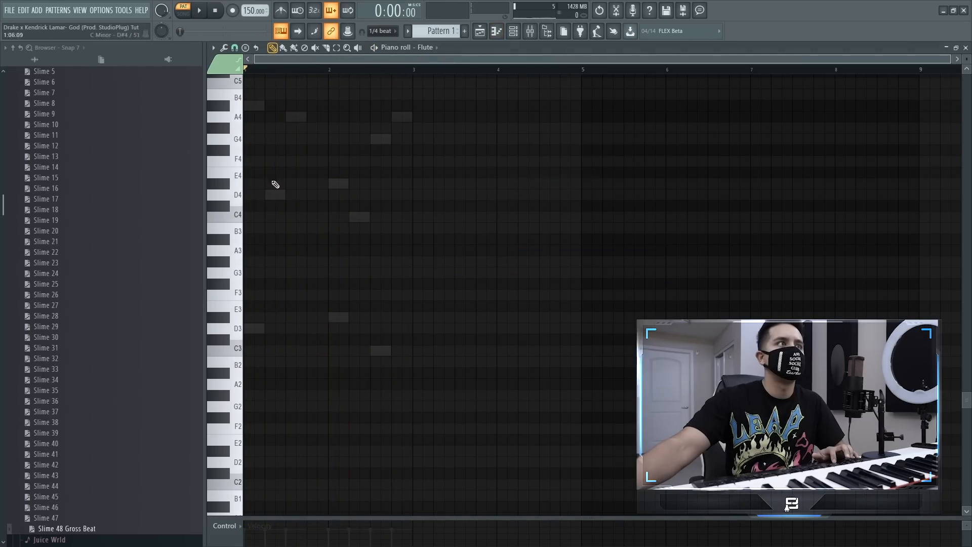
scroll(245, 172, "up", 2)
- Duplicate the two-bar melody into bars 3 and 4 for both the Guitar and the Pluck
left_click(512, 31)
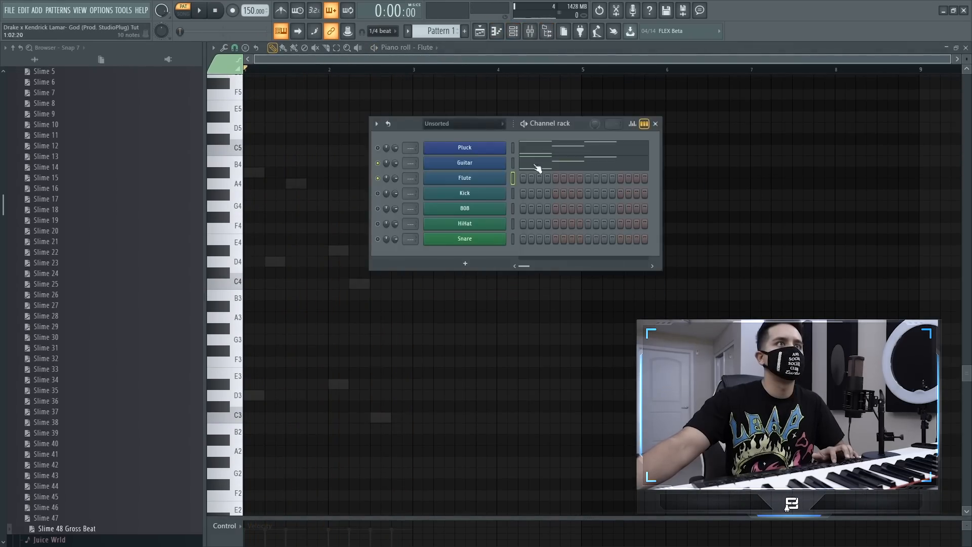
left_click(521, 174)
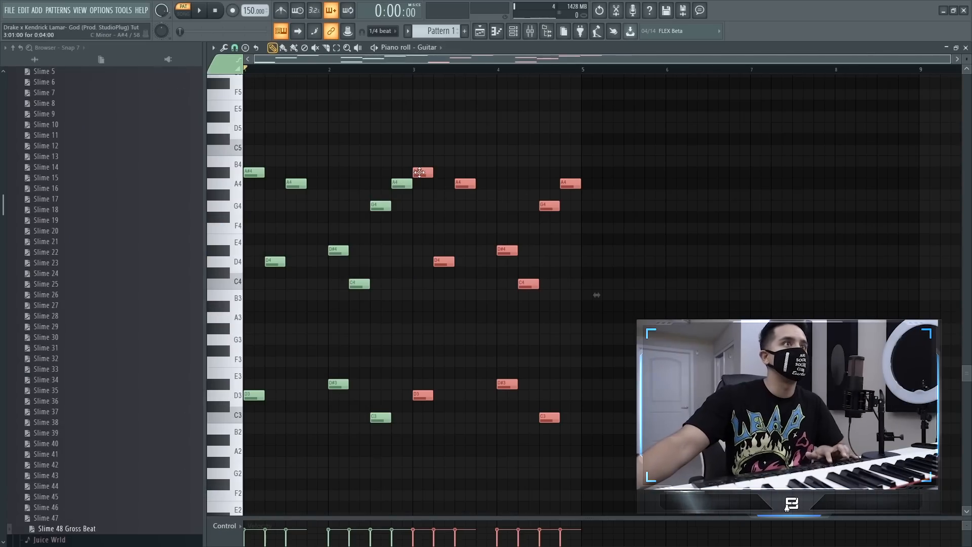
left_click(512, 31)
left_click(517, 166)
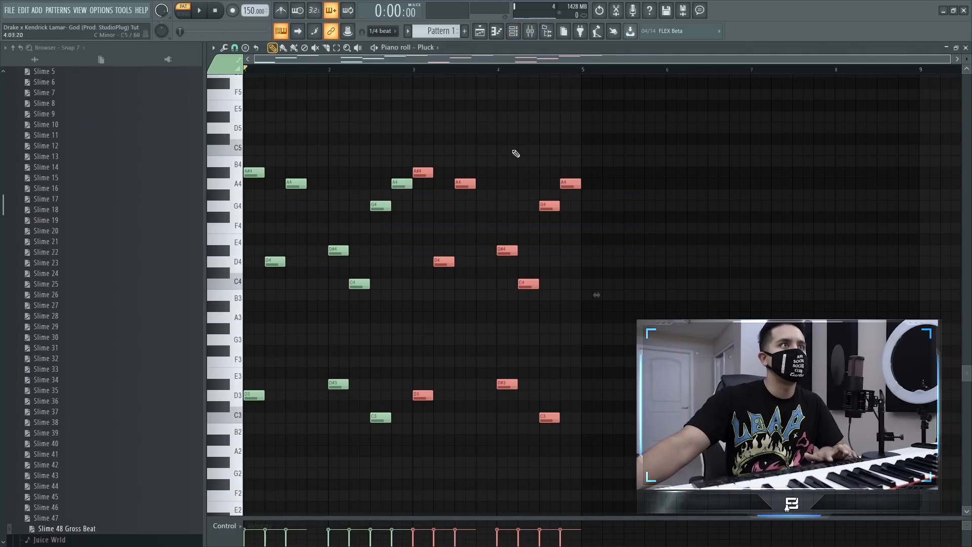
left_click(530, 32)
left_click(530, 30)
- Open the Flute piano roll and play the four-bar pattern to rehearse a flute melody over it
left_click(512, 31)
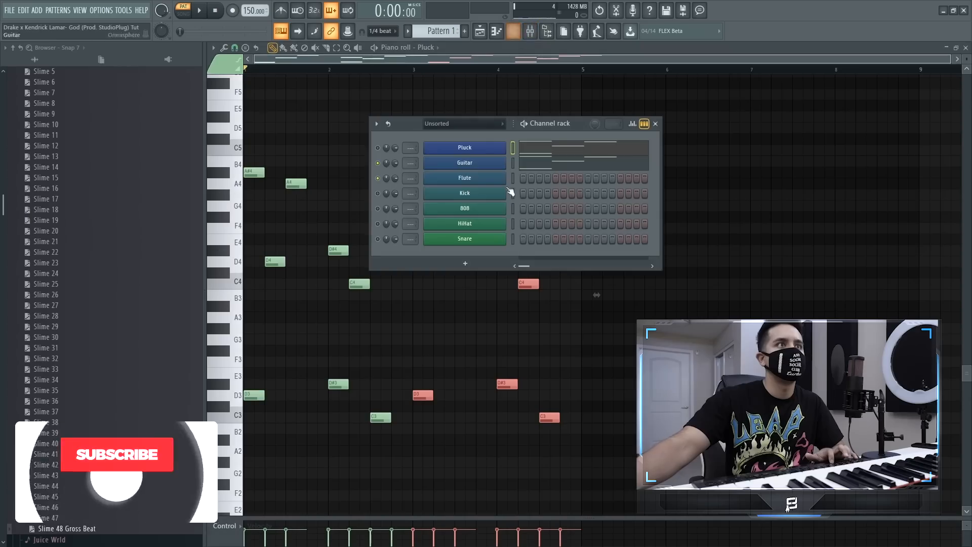
right_click(480, 189)
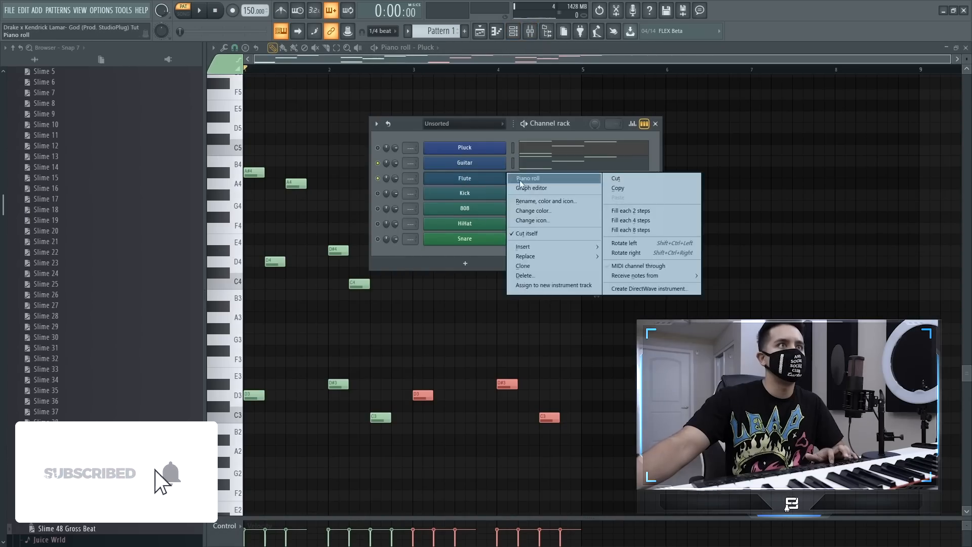
left_click(537, 180)
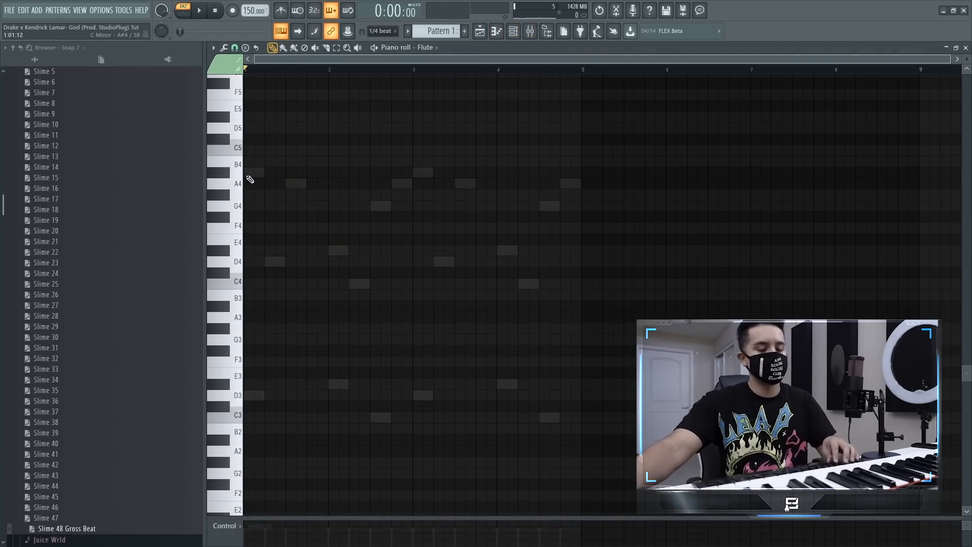
key("space")
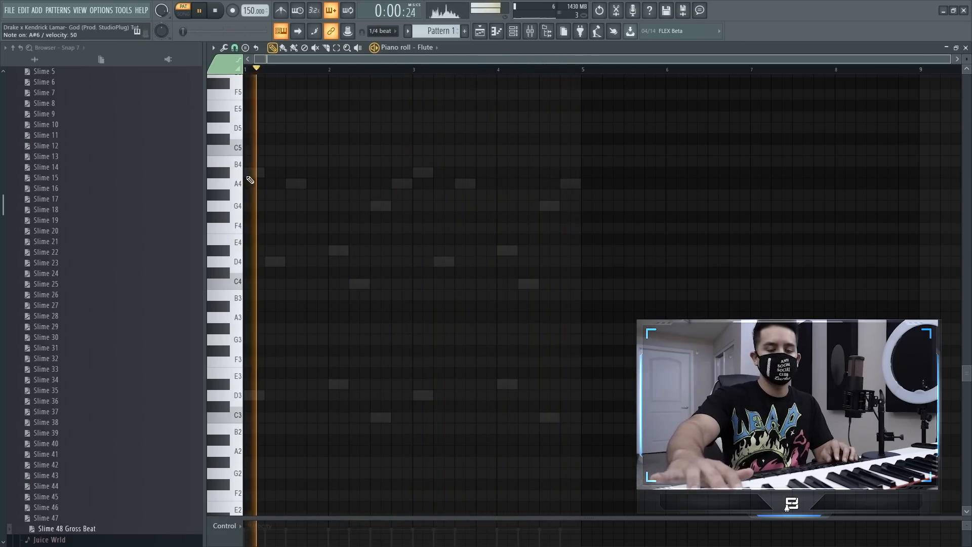
key("space")
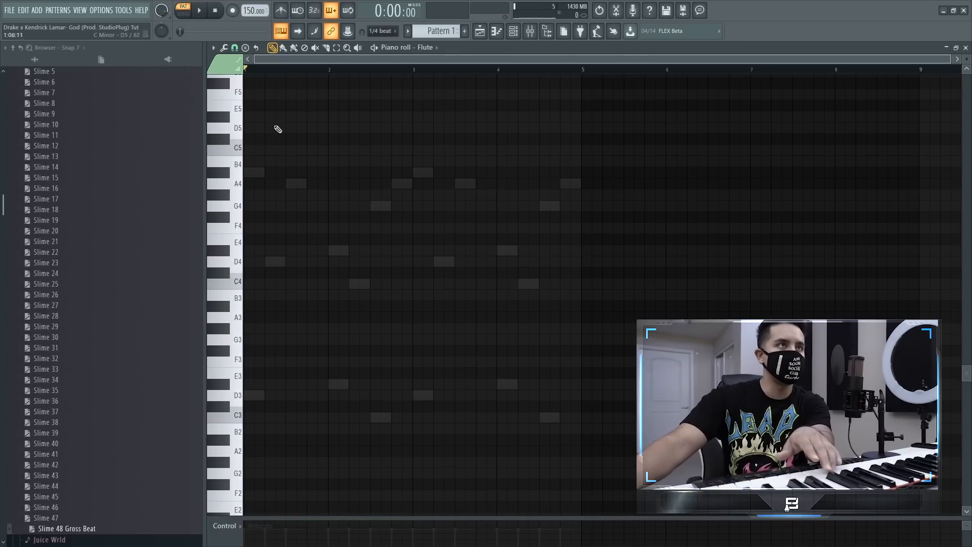
- Record a four-bar flute melody live over the pattern into the Flute channel
key("F6")
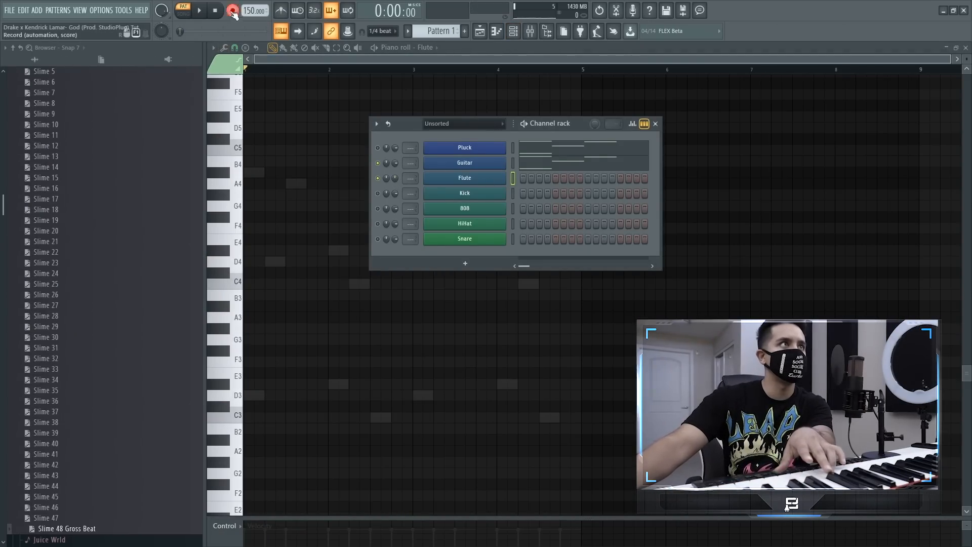
left_click(198, 12)
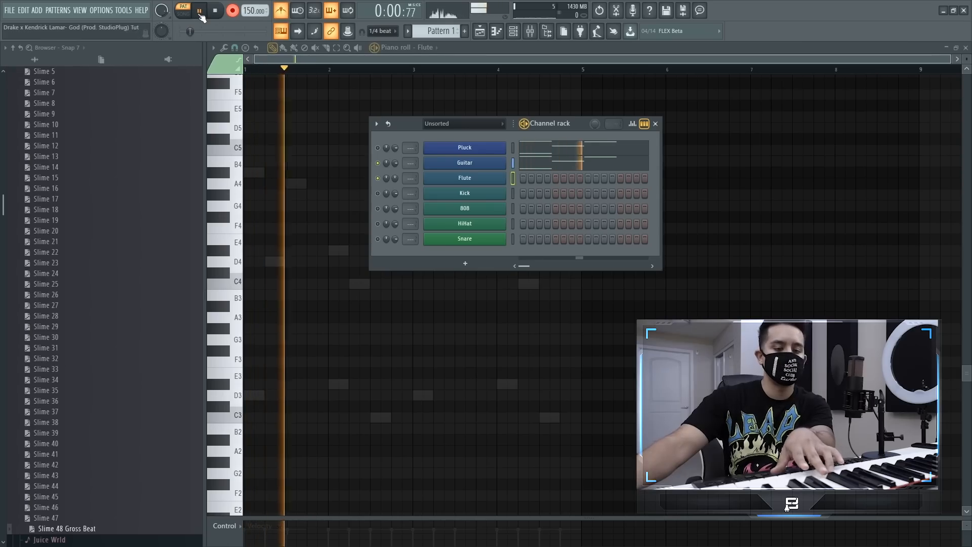
left_click(200, 14)
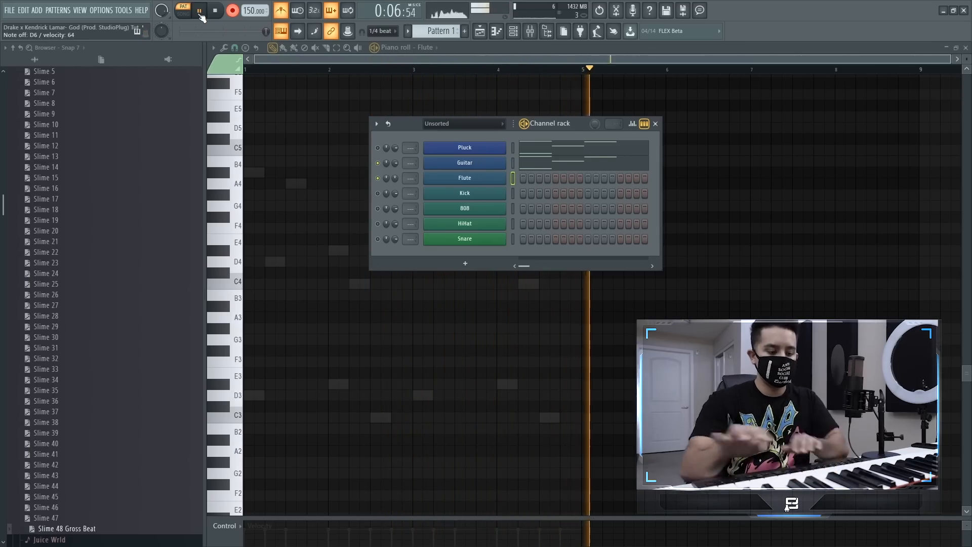
left_click(200, 14)
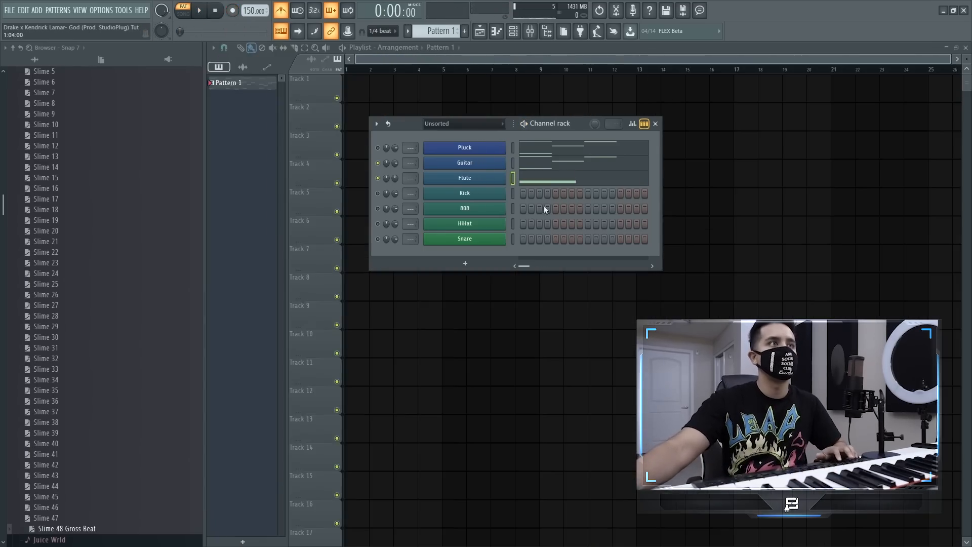
- Open the recorded flute notes in the piano roll, check the snap setting and play them back without the metronome
key("F6")
scroll(456, 294, "up", 8)
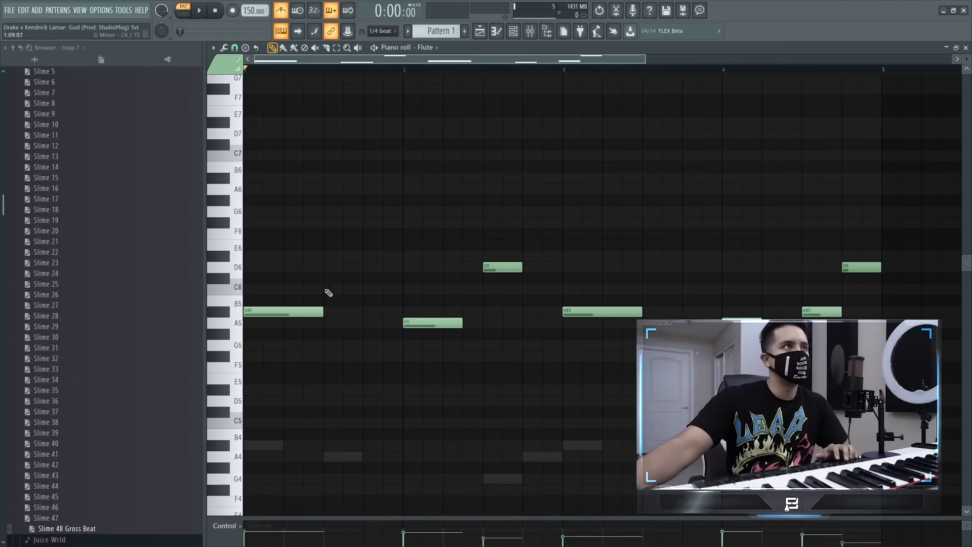
left_click(234, 48)
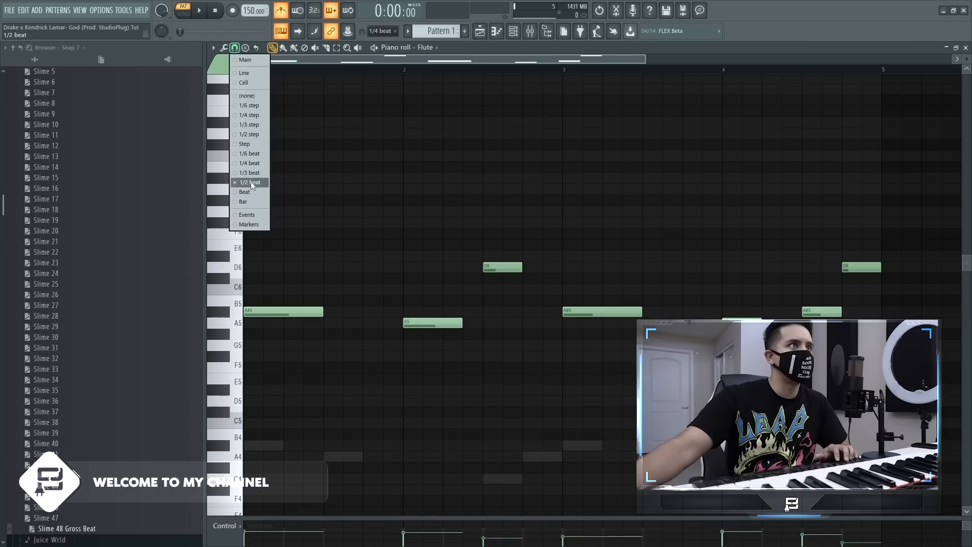
left_click(322, 182)
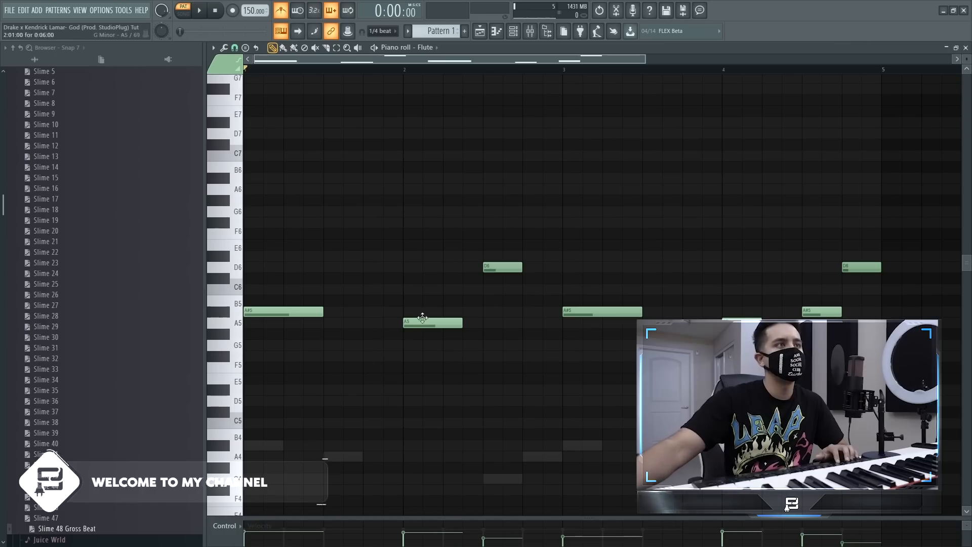
key("space")
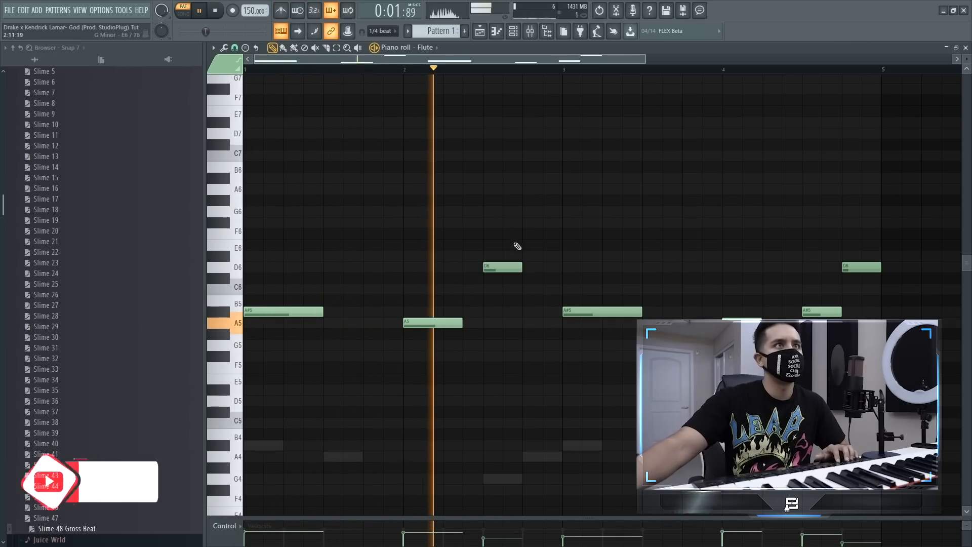
- Compress all the recorded flute notes to half their length so the melody spans bars 1 and 2
left_click_drag(641, 58, 805, 58)
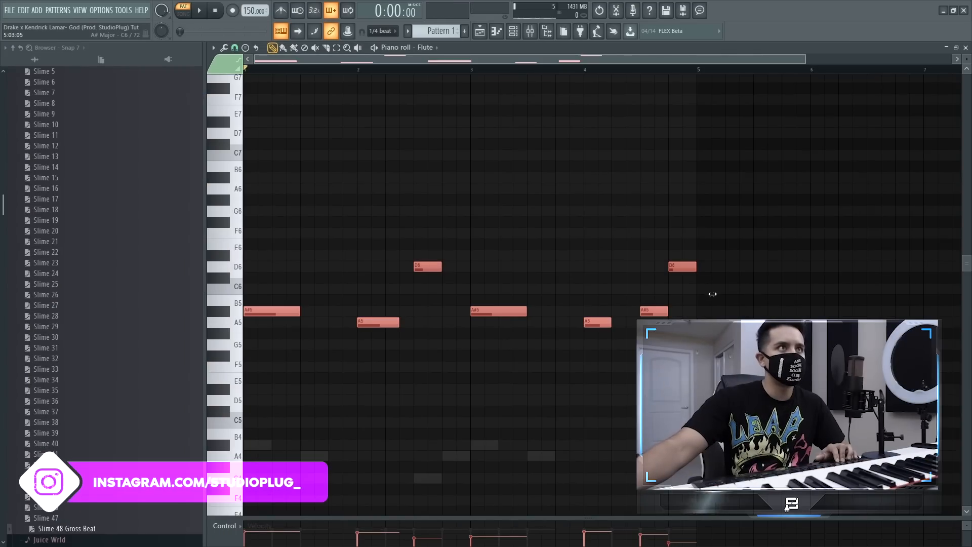
left_click_drag(697, 294, 468, 294)
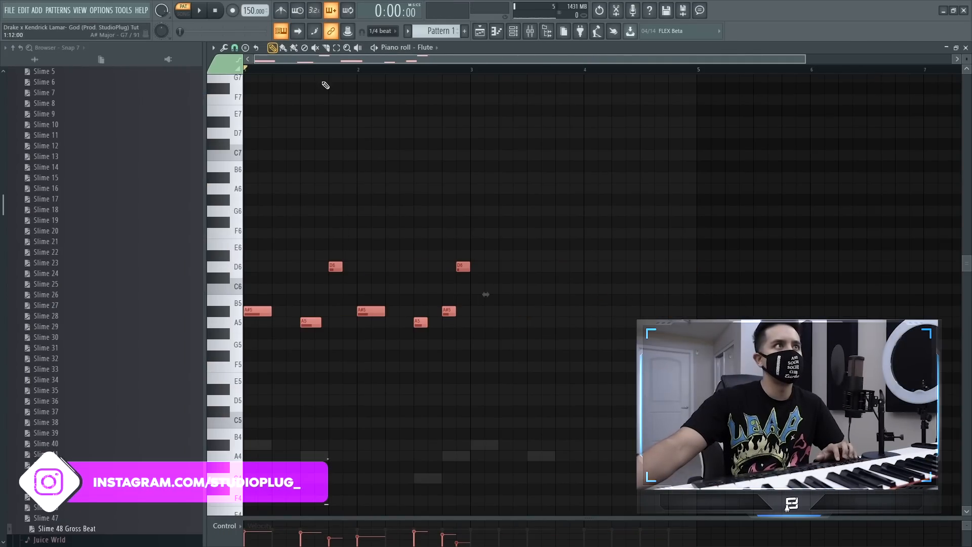
left_click_drag(304, 84, 521, 420)
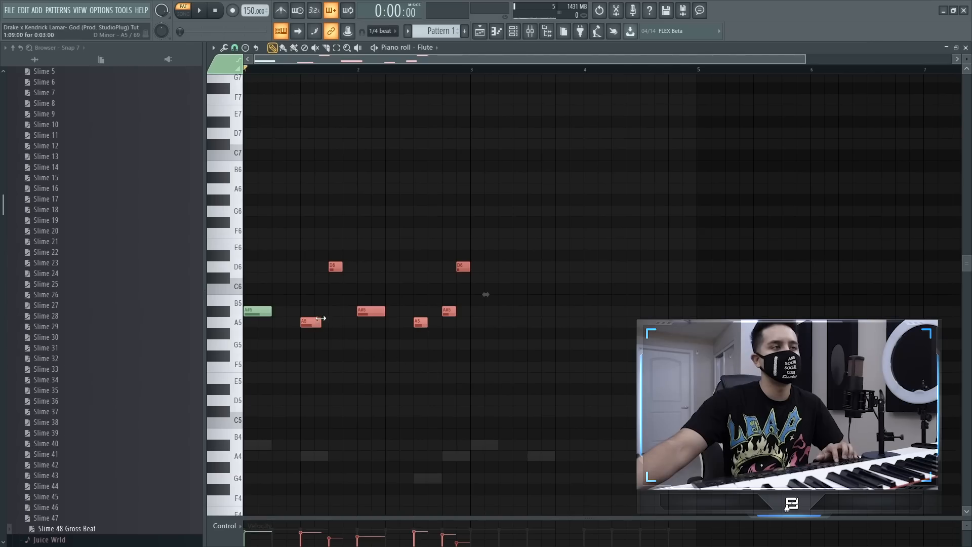
- Move the first A5 flute note to beat 2 of bar 1, directly after the opening A#5, and play the result
left_click(310, 254, "ctrl")
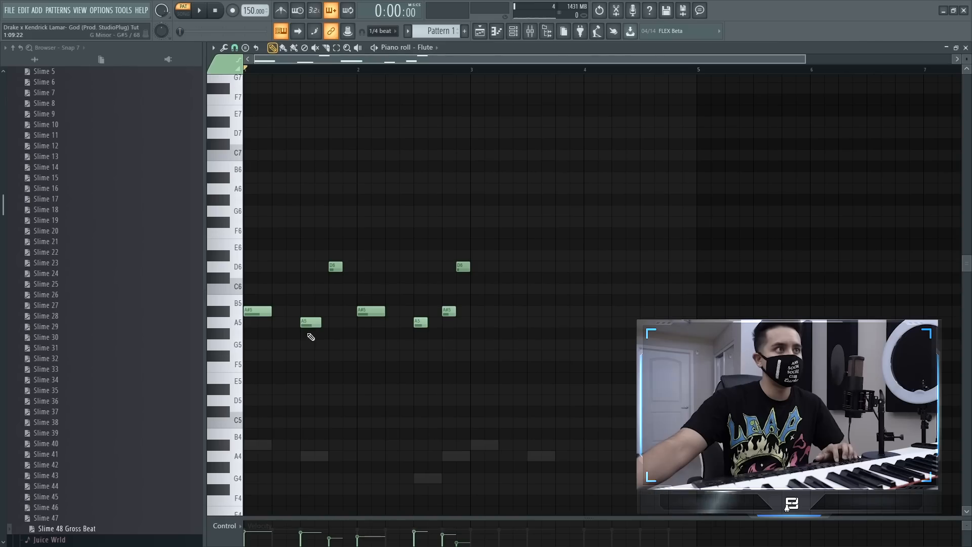
left_click_drag(305, 325, 276, 326)
key("space")
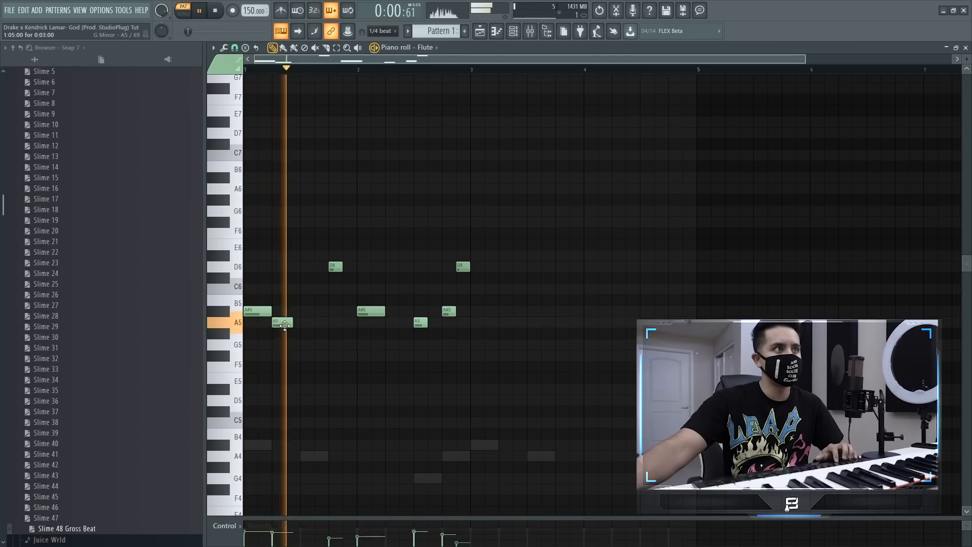
- Try shifting the flute notes from the first D6 onward one beat later so they start at bar 2, and play the result
key("space")
left_click_drag(327, 224, 478, 337)
key("space")
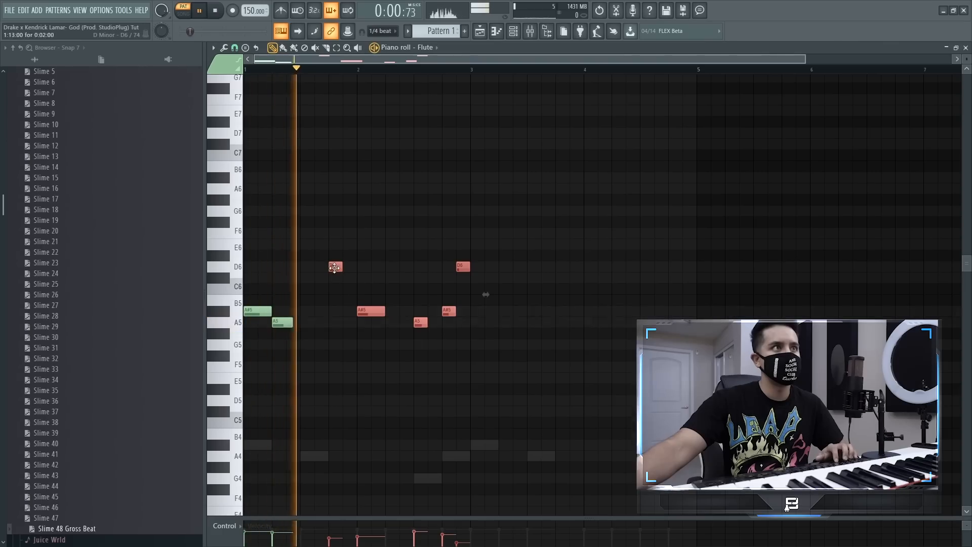
left_click_drag(335, 267, 363, 267)
key("space")
key("space")
key("space")
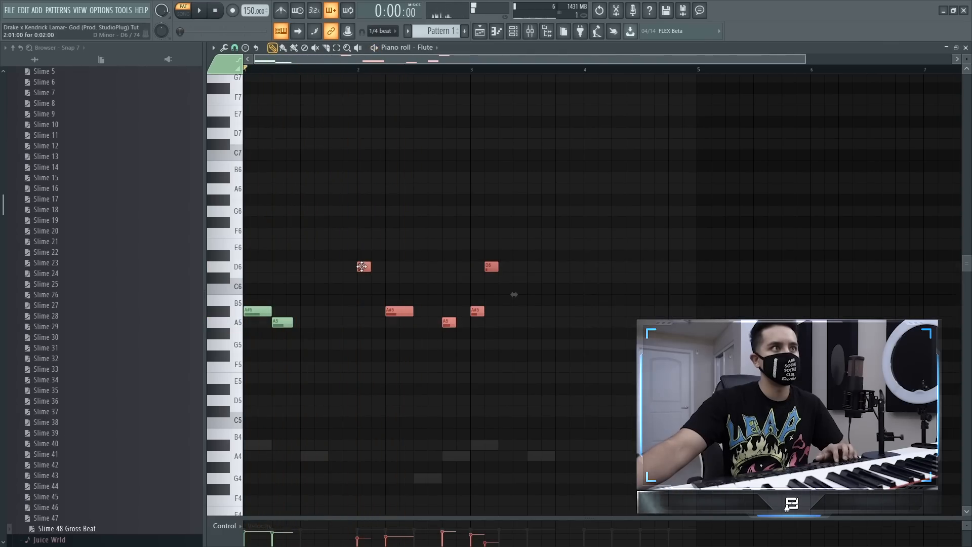
- Delete all the recorded flute notes to clear the Flute piano roll
key("Delete")
left_click_drag(364, 272, 229, 365)
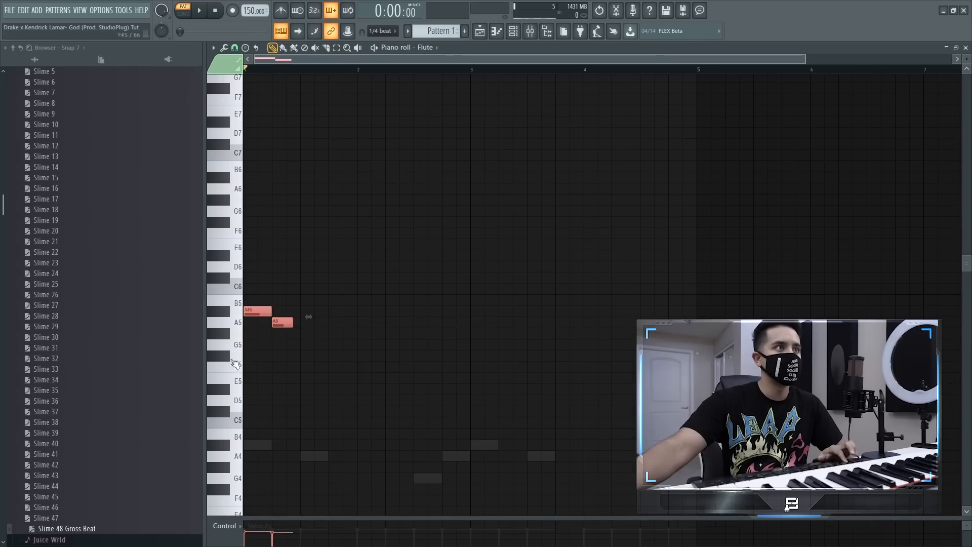
key("space")
right_click(265, 310)
right_click(274, 321)
key("space")
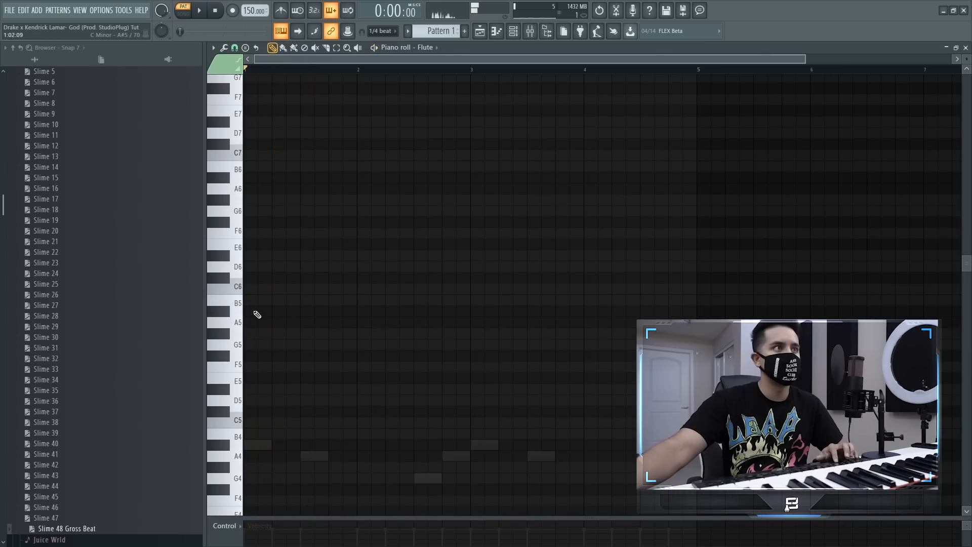
- Try a two-note opening with A#5 at the start of bar 1 and A5 on beat 3, and play it
key("space")
left_click(306, 322)
key("space")
key("space")
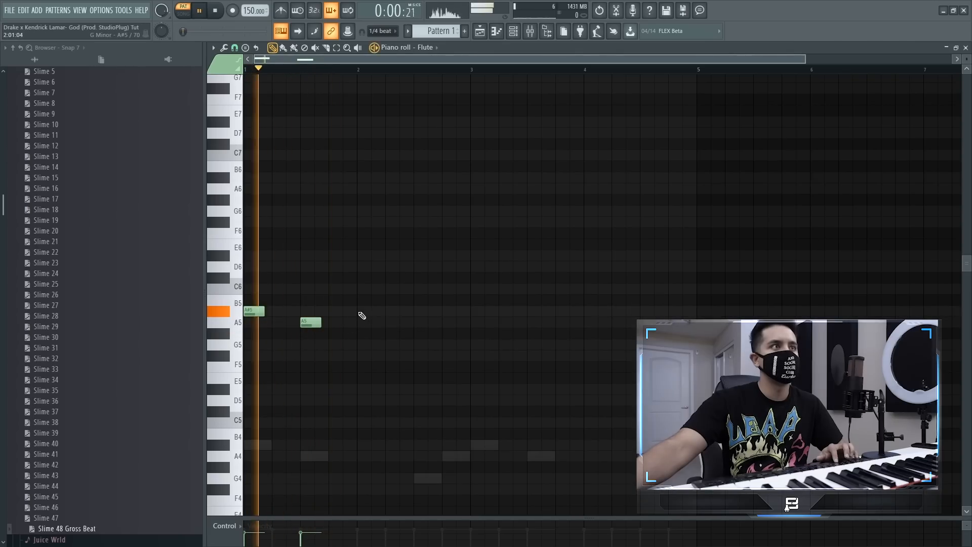
key("space")
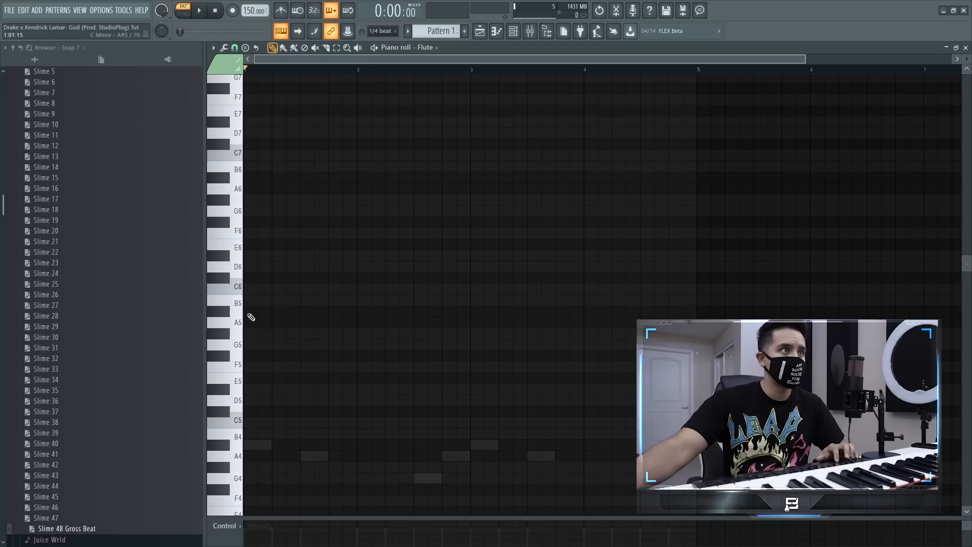
- Draw a flute melody with A#5 and A5 opening bar 1, and A#5, A5, A#5, D6 on the four beats of bar 2, and play it
key("space")
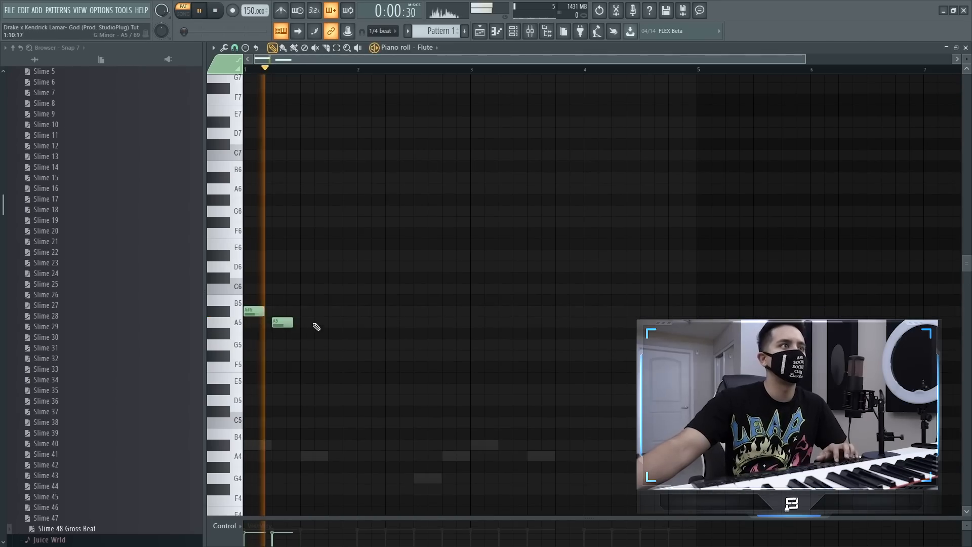
left_click(362, 310)
key("space")
left_click(387, 322)
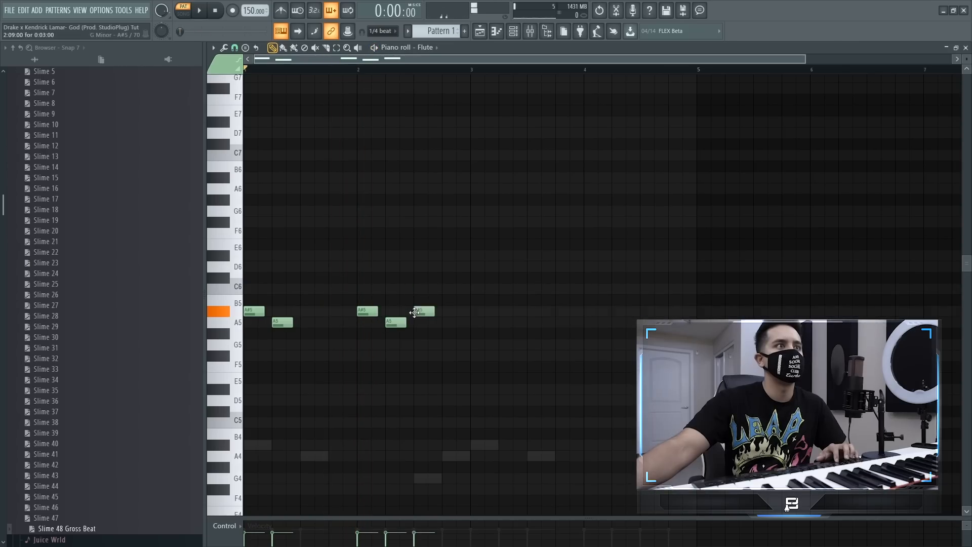
left_click_drag(444, 276, 439, 257)
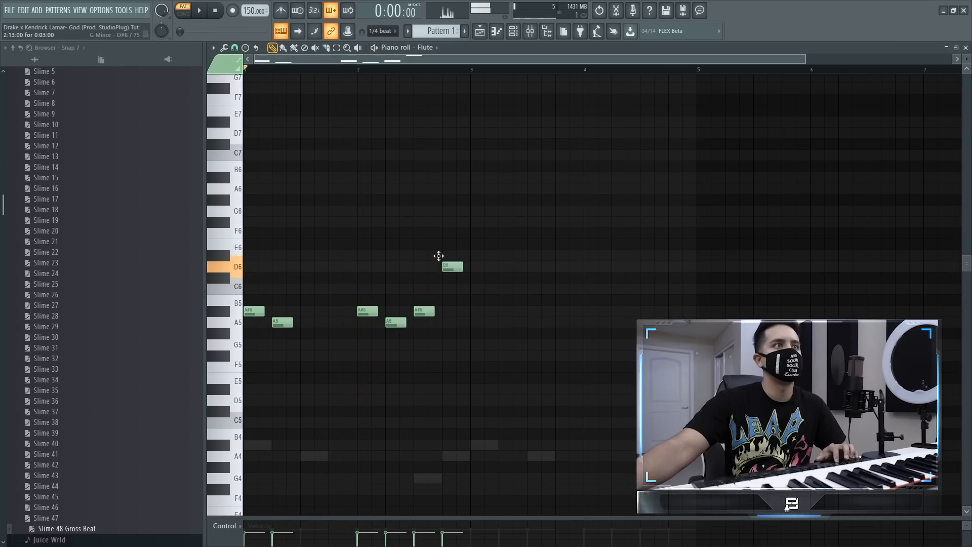
key("space")
- Duplicate the two-bar flute phrase into bars 3 and 4, and quantize the notes so each lasts a full beat
left_click_drag(477, 232, 215, 432)
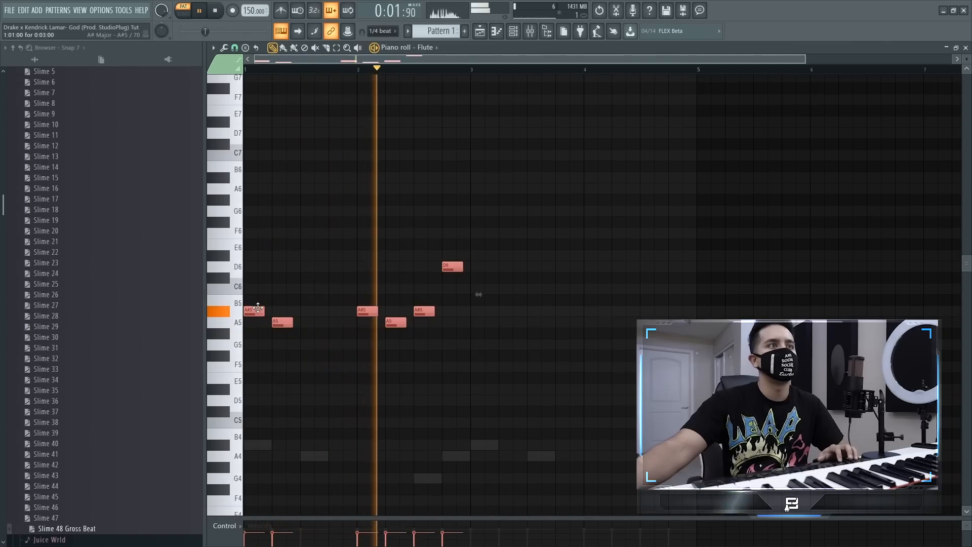
key("ctrl+b")
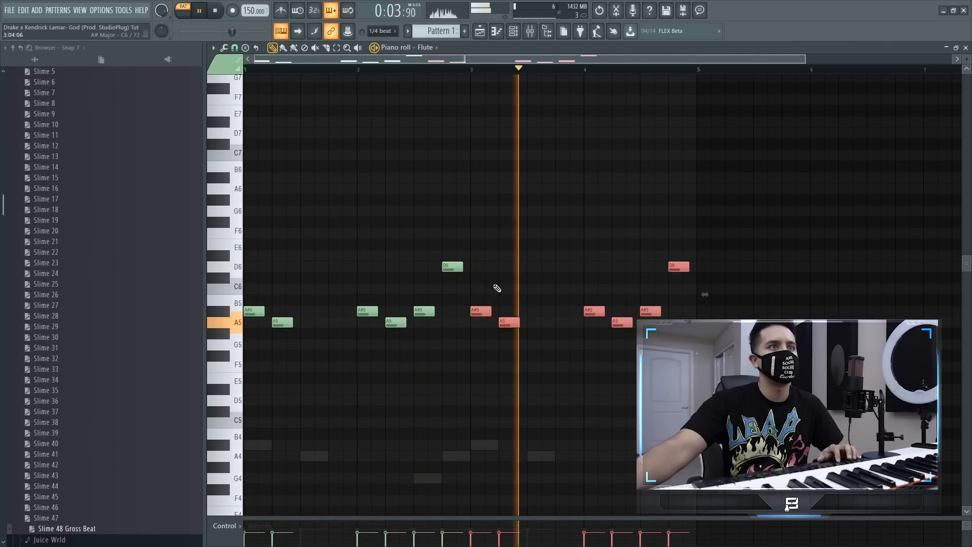
key("ctrl+d")
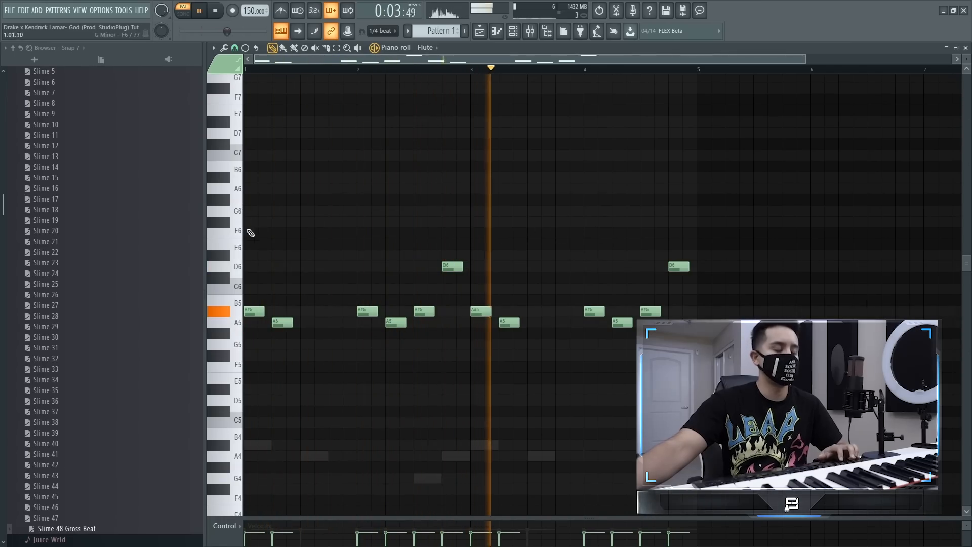
key("ctrl+q")
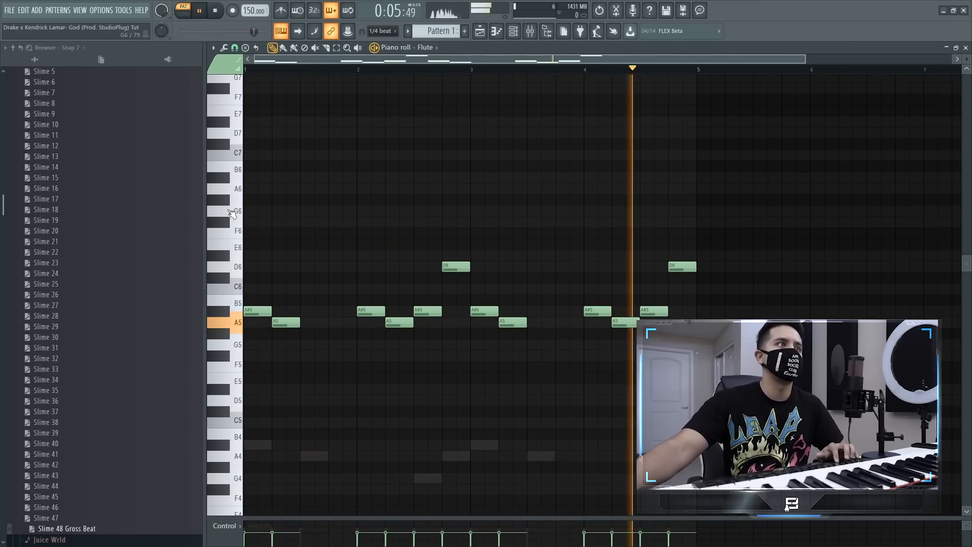
key("space")
- Compress all the flute notes to half their length and shift everything after the opening pair to start at bar 2
left_click_drag(232, 200, 308, 387)
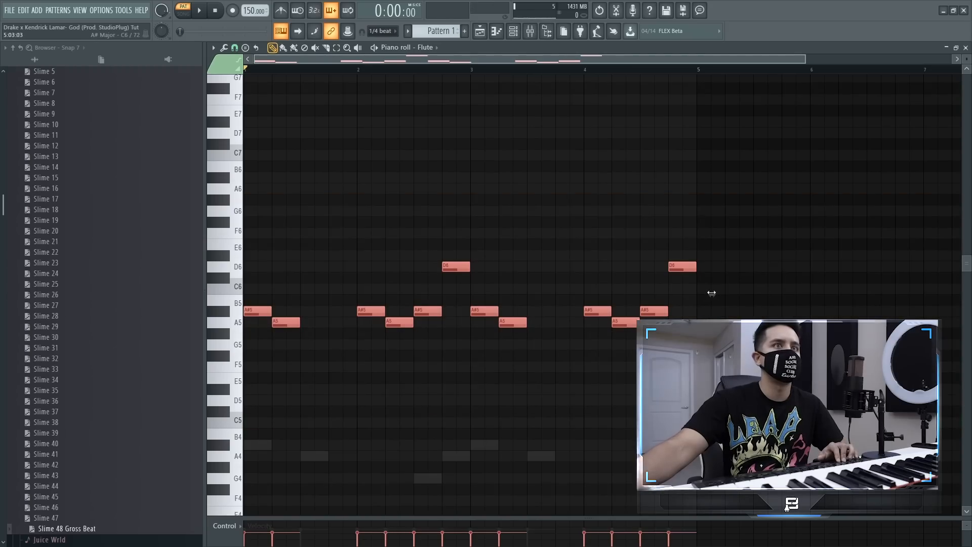
left_click_drag(709, 292, 475, 315)
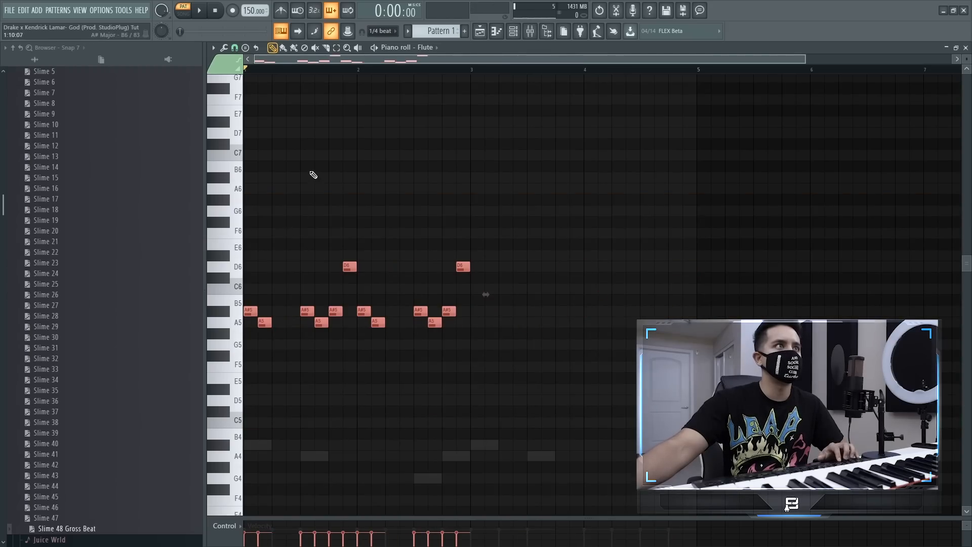
left_click_drag(304, 145, 613, 411)
left_click_drag(302, 314, 358, 307)
- Move the repeated flute phrase to start at bar 3 with its ending at bar 4, and transpose the flute melody up one octave
left_click_drag(421, 183, 513, 328)
key("space")
left_click_drag(421, 310, 478, 311)
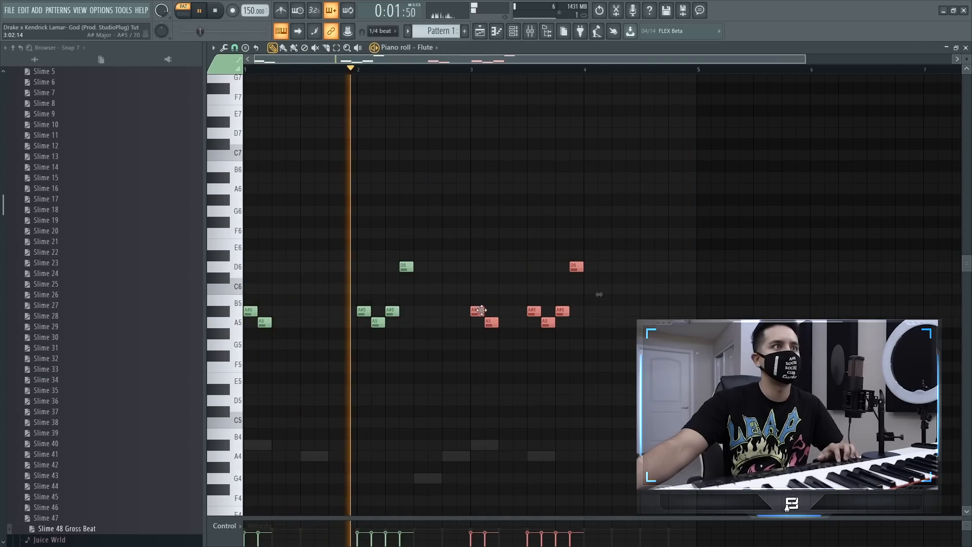
left_click_drag(516, 201, 597, 315)
left_click(597, 246)
key("space")
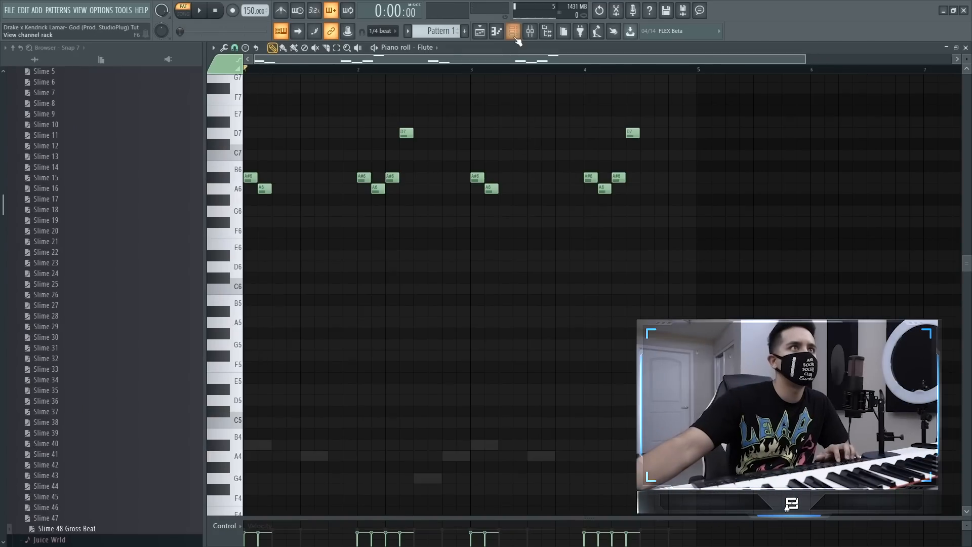
- Open the Guitar channel's notes in the piano roll and compress them all to half their length
left_click(515, 33)
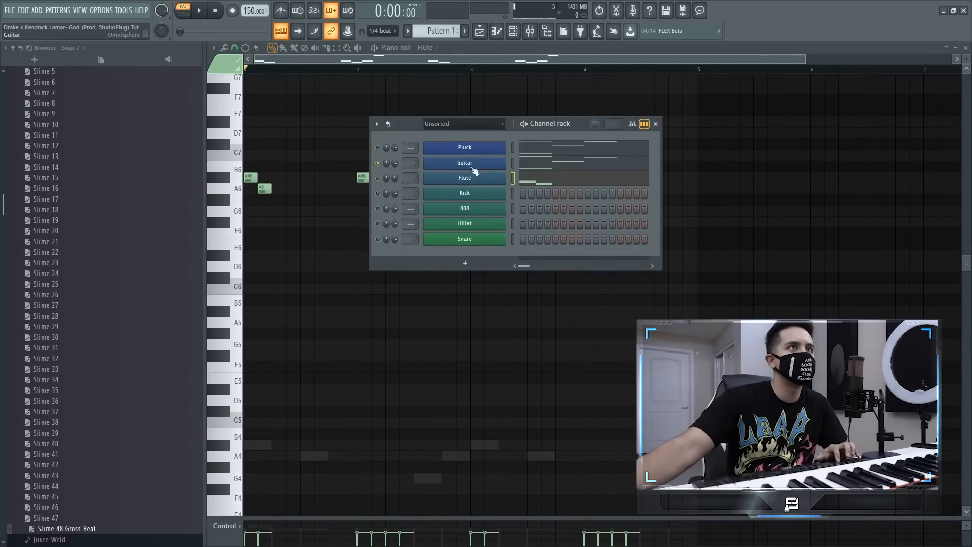
left_click(465, 163)
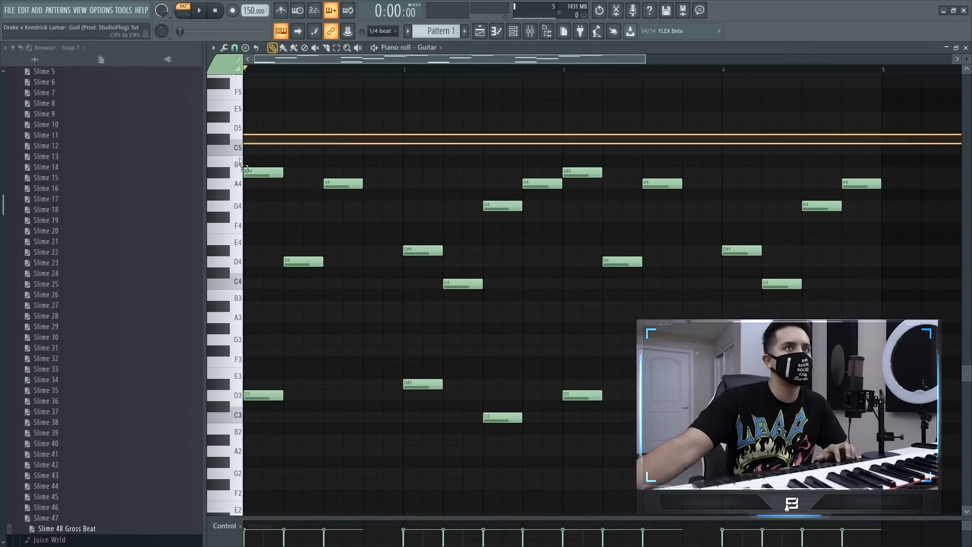
key("ctrl+a")
left_click_drag(896, 293, 578, 295)
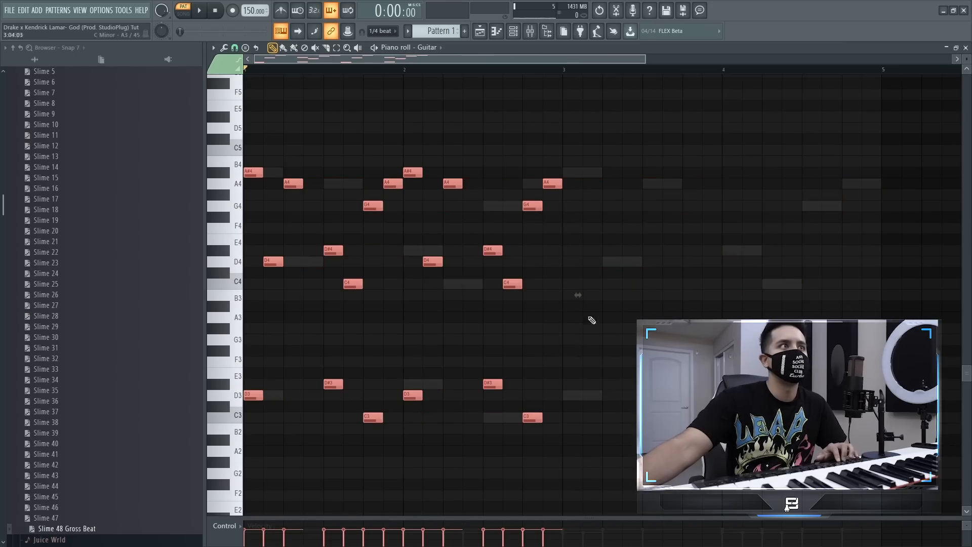
- Spread the compressed guitar note groups so they begin at bars 1, 2, 3 and 4, and play the result
left_click_drag(331, 135, 768, 468)
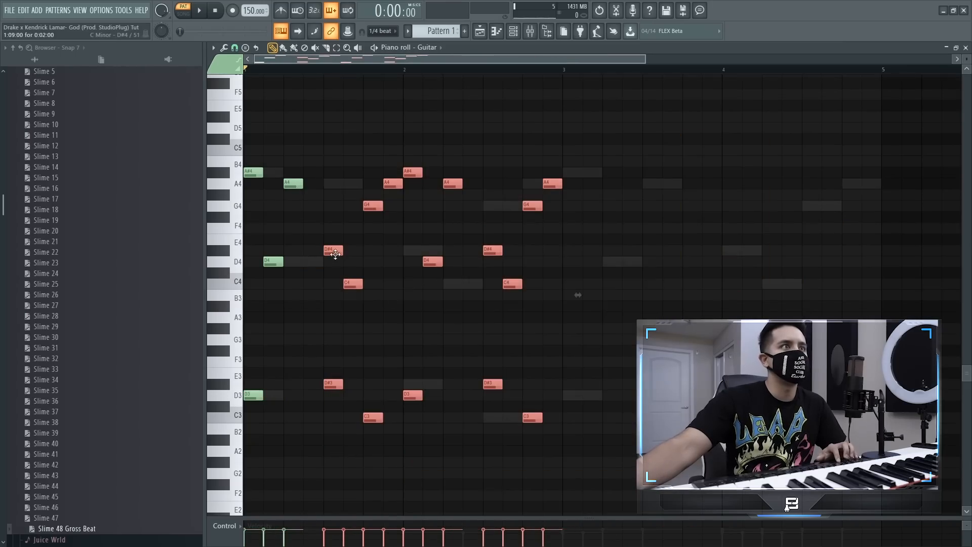
left_click_drag(335, 254, 414, 259)
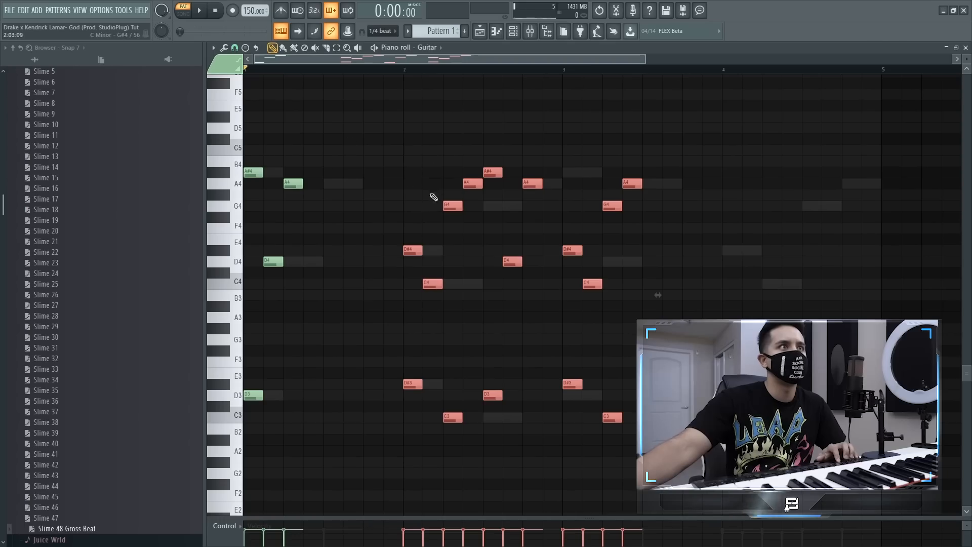
left_click_drag(483, 112, 706, 434)
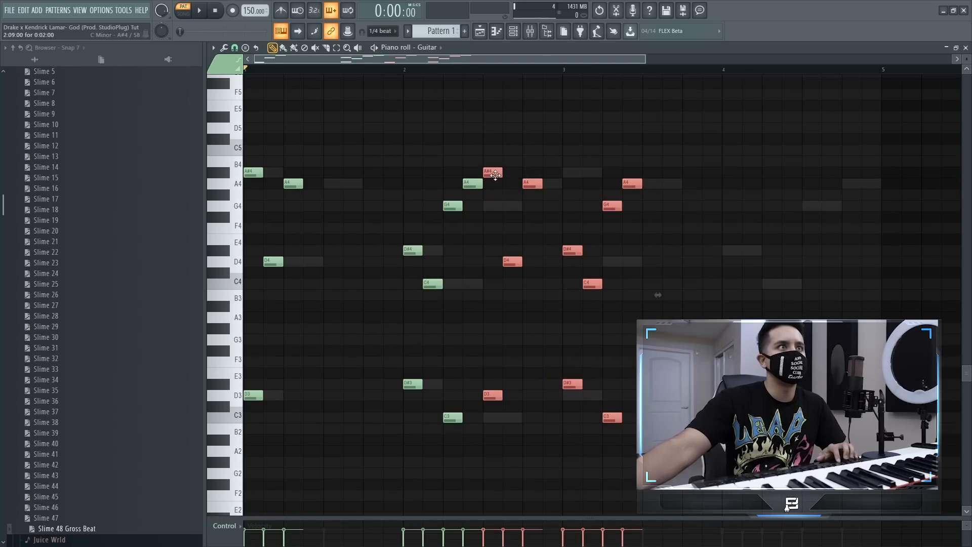
left_click_drag(495, 175, 580, 178)
left_click_drag(638, 140, 773, 323)
left_click_drag(651, 248, 731, 248)
key("space")
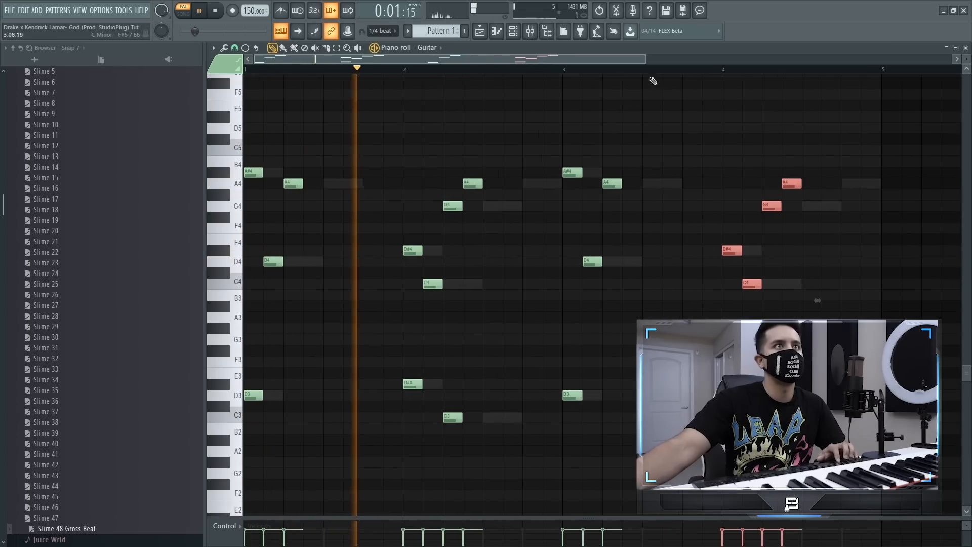
left_click_drag(646, 60, 790, 60)
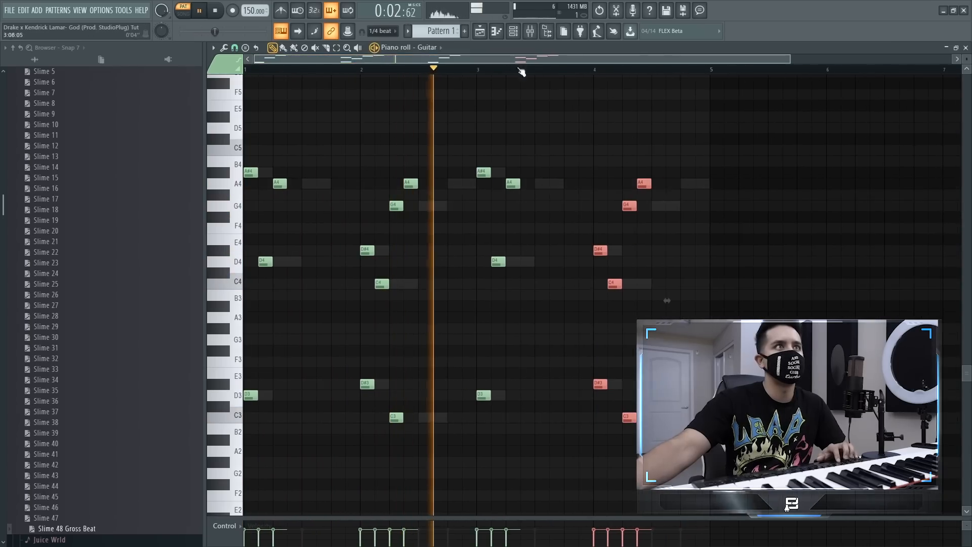
- Turn all channels back on in the channel rack and play the Pluck, Guitar and Flute melodies together
left_click(512, 31)
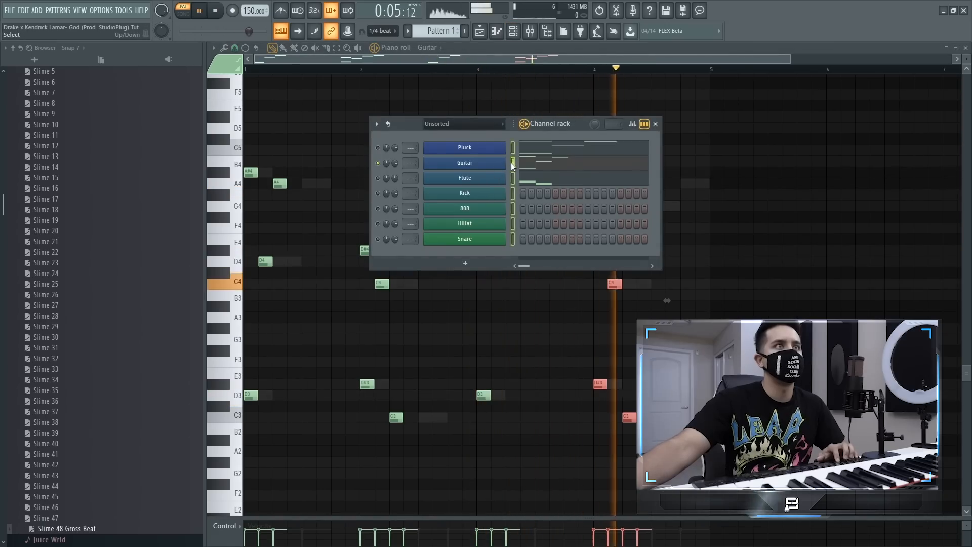
key("space")
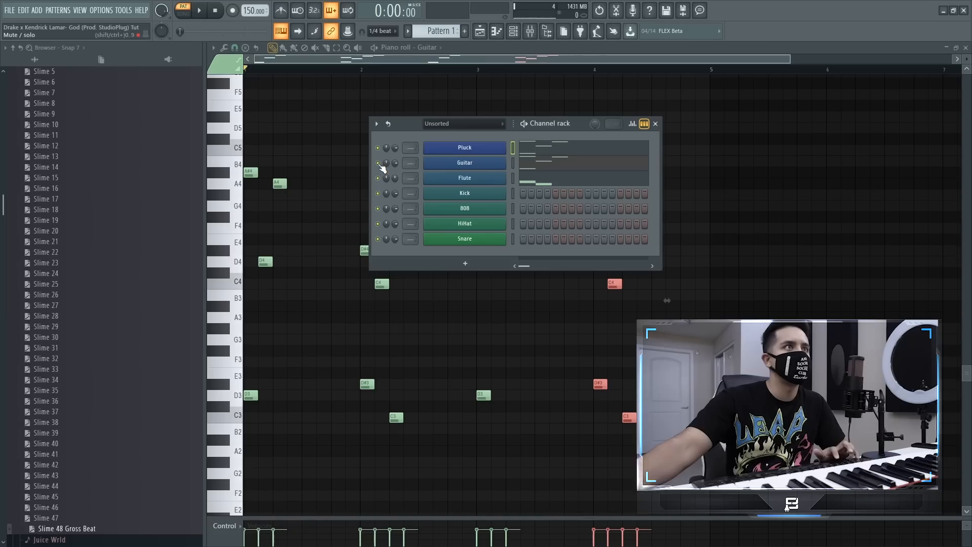
key("space")
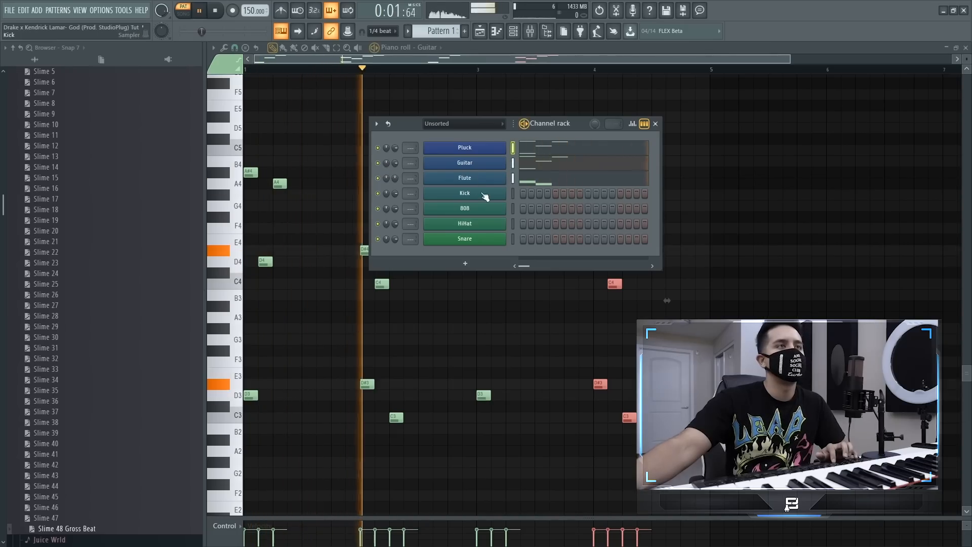
- Route the Pluck, Guitar and Flute channels to mixer track 1
left_click_drag(402, 124, 377, 118)
key("space")
left_click_drag(385, 159, 388, 167)
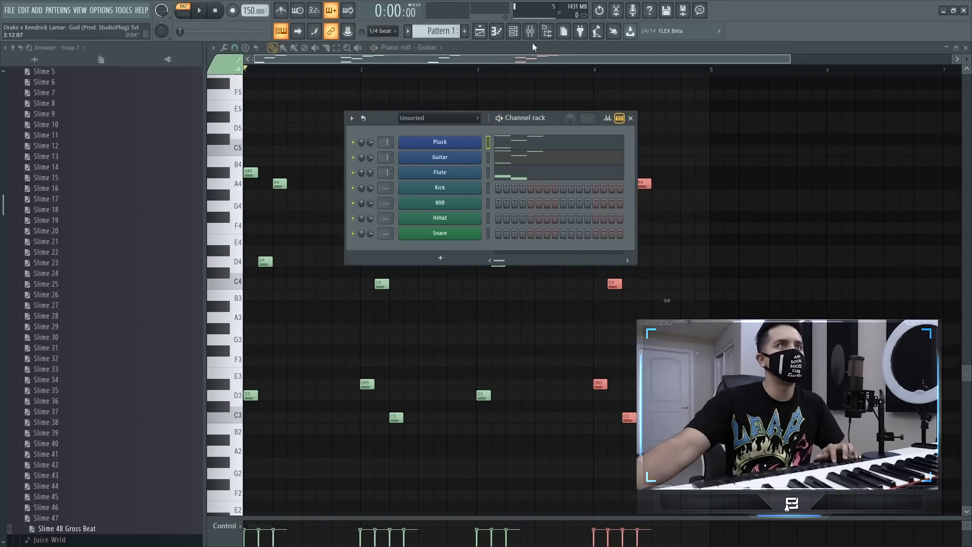
- Open the mixer and load Gross Beat into the first effect slot of Insert 1
left_click(529, 31)
left_click(879, 79)
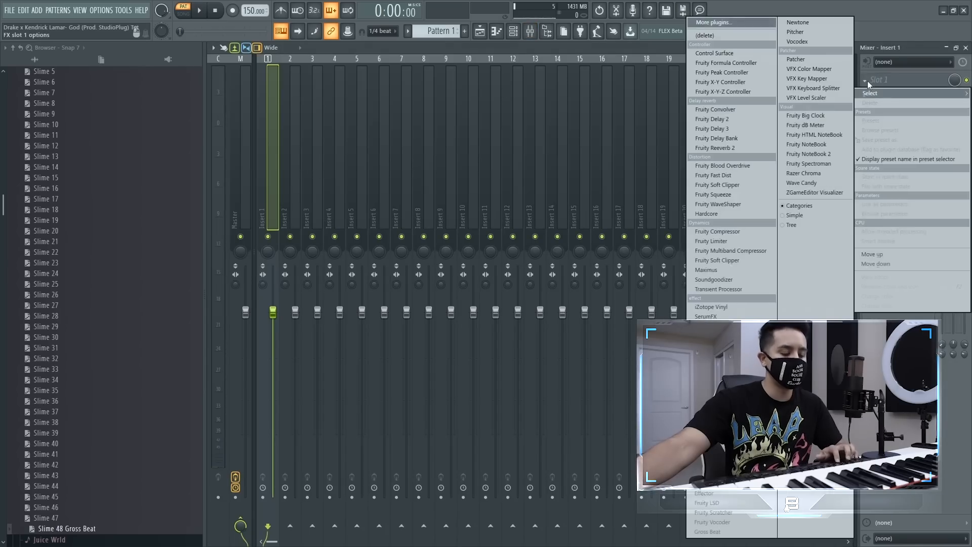
left_click(798, 97)
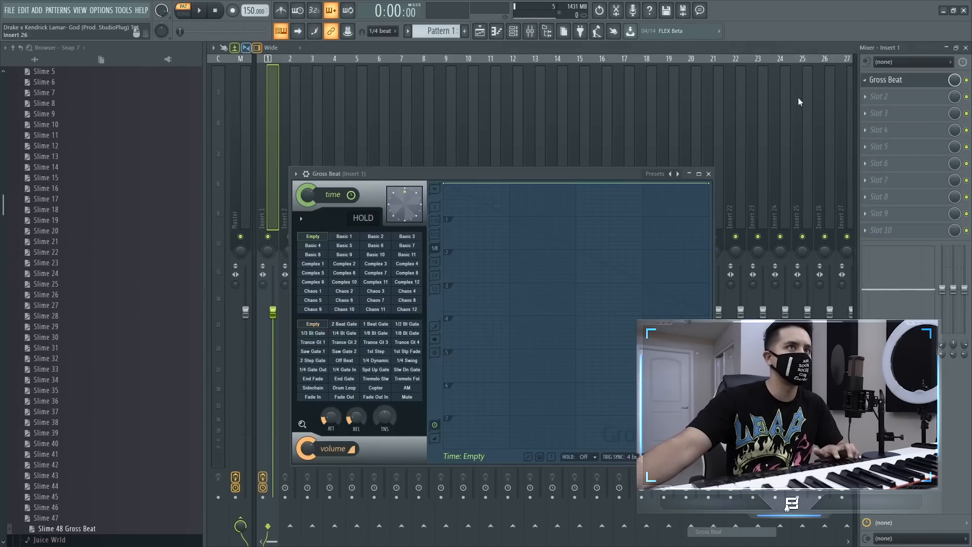
- Load Gross Beat's Momentary preset and set its time effect to 1/2 Speed
right_click(676, 177)
left_click(698, 203)
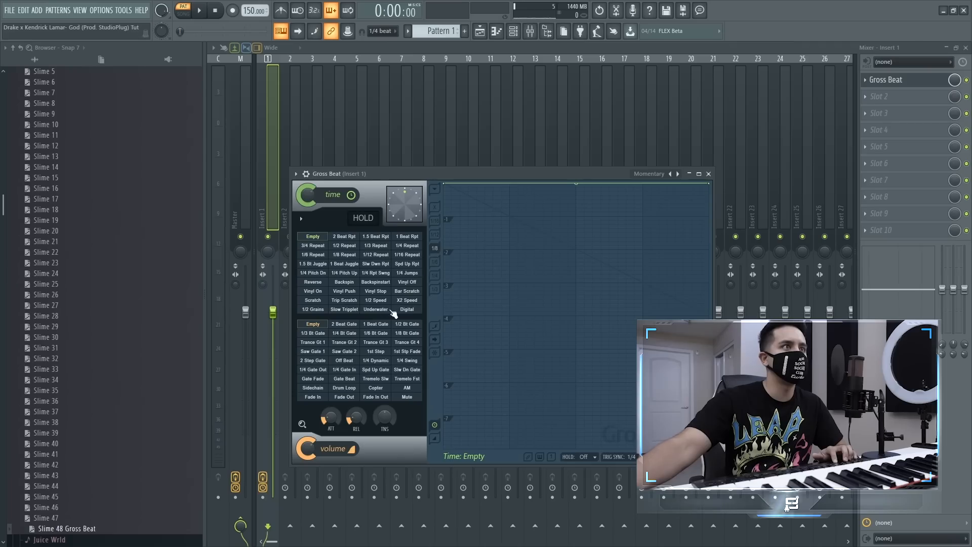
left_click(296, 174)
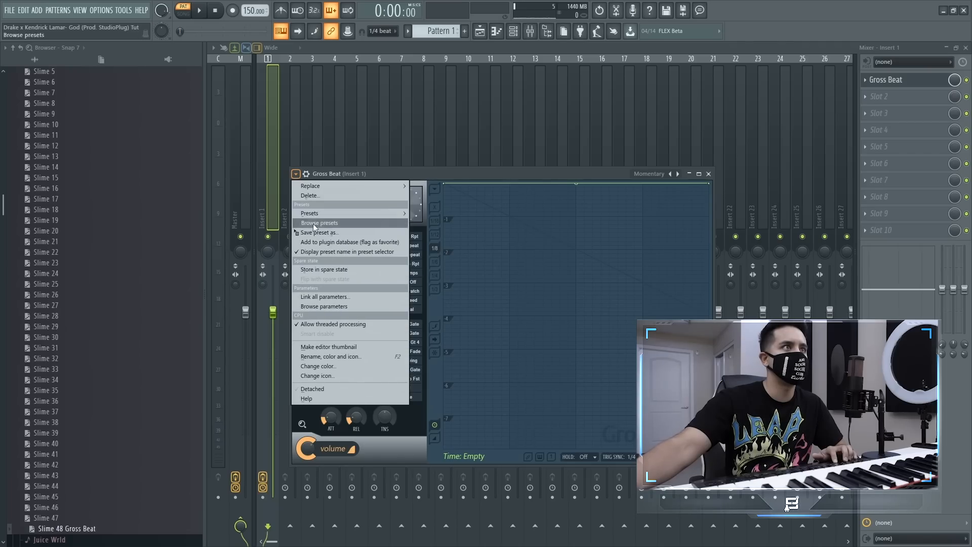
mouse_move(333, 213)
left_click(441, 177)
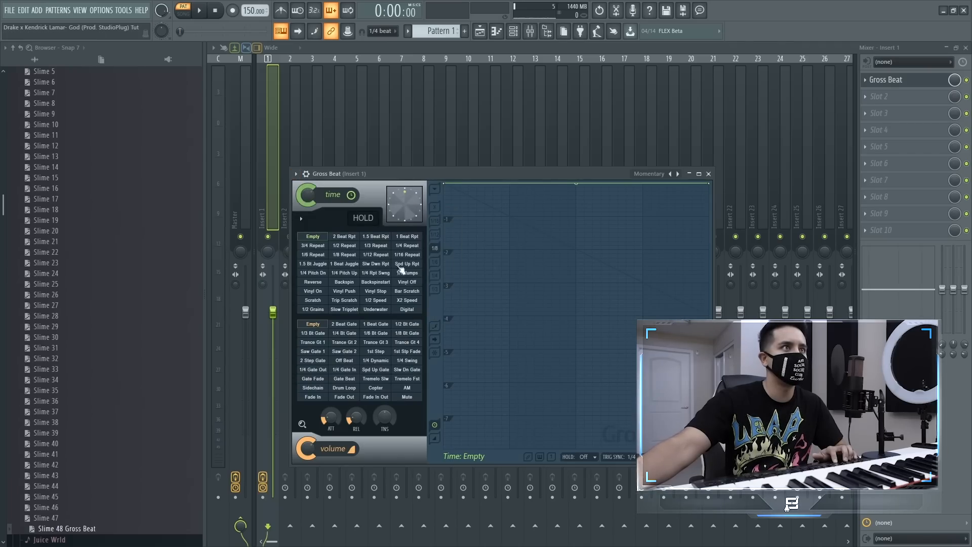
left_click(377, 301)
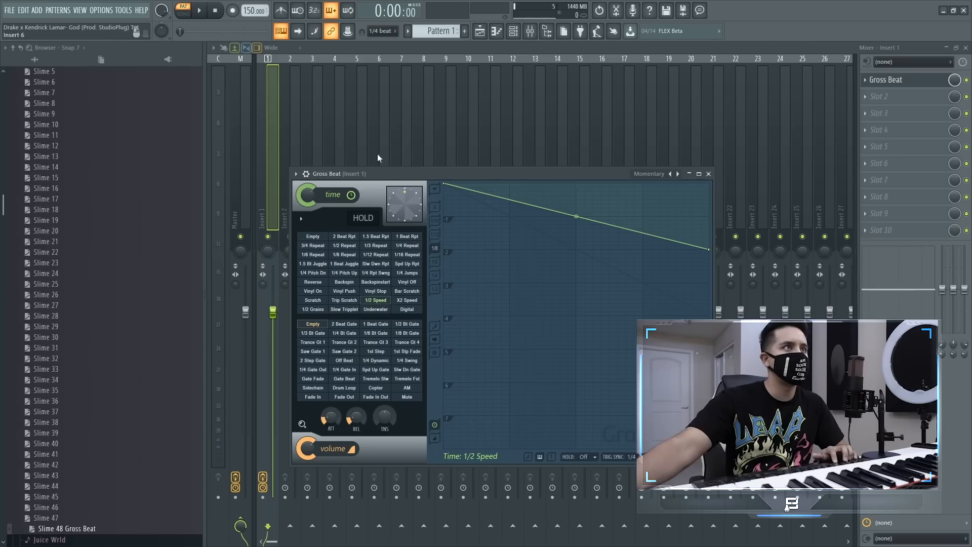
- Close the Gross Beat window and play the pattern to hear the half-speed melodies
key("Escape")
key("space")
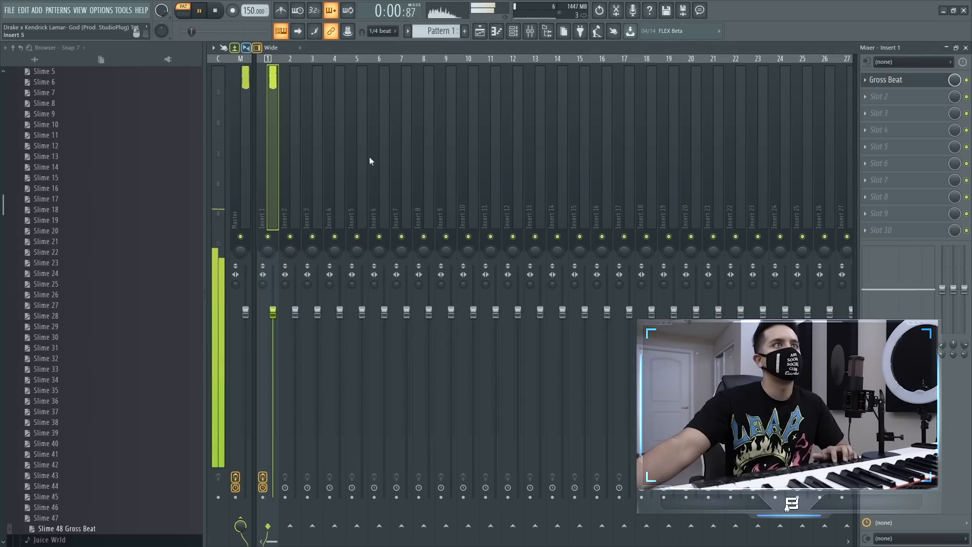
key("F6")
key("space")
- Transpose the Guitar and Pluck notes up one octave and play the melodies back
right_click(352, 159)
left_click(508, 161)
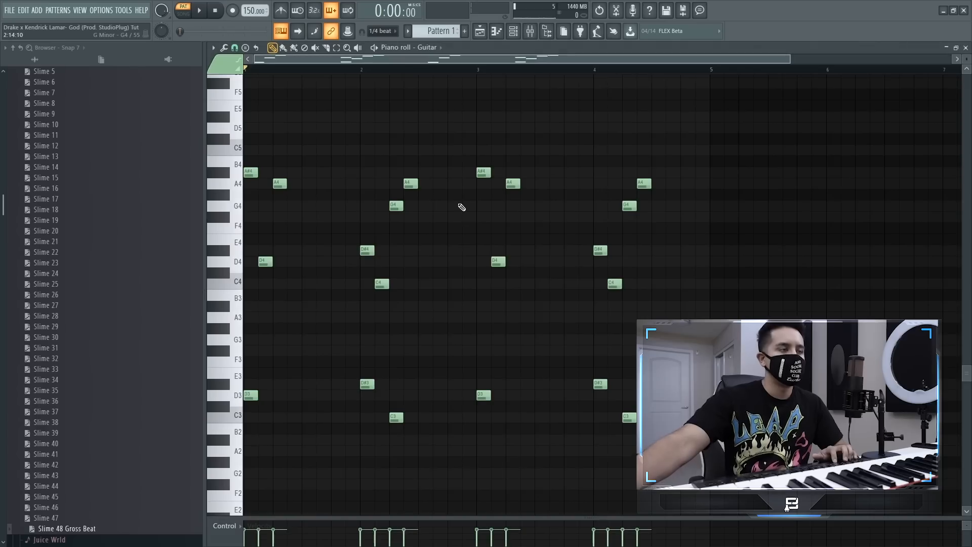
key("ctrl+Up")
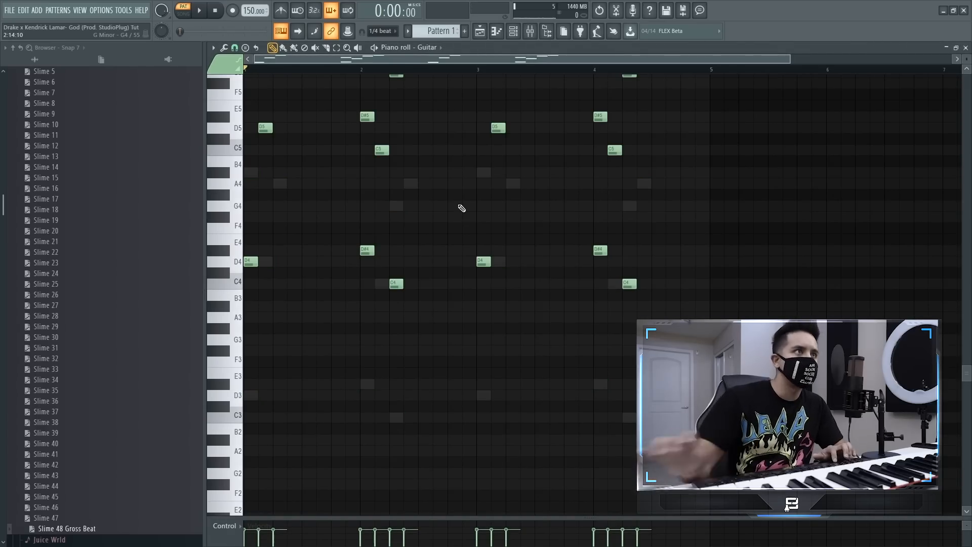
left_click(427, 47)
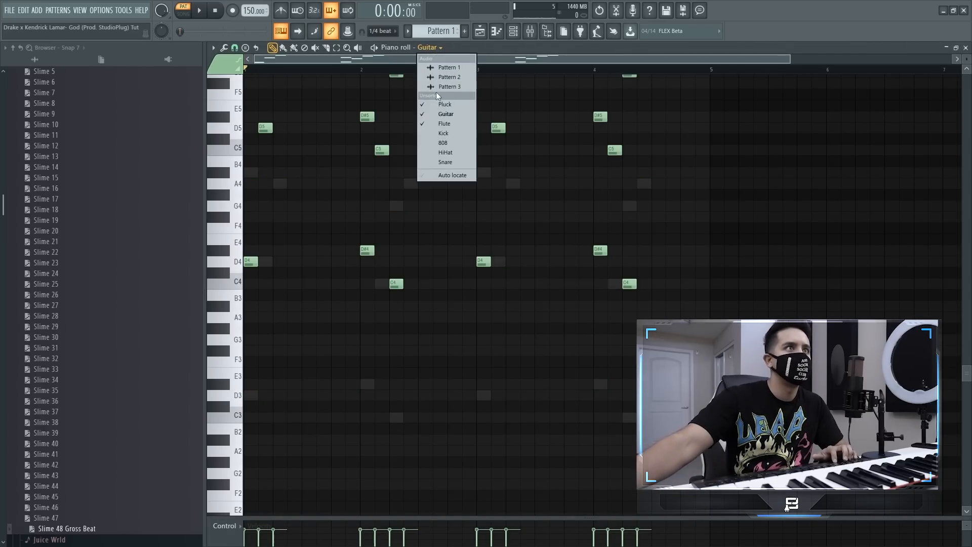
left_click(434, 104)
key("space")
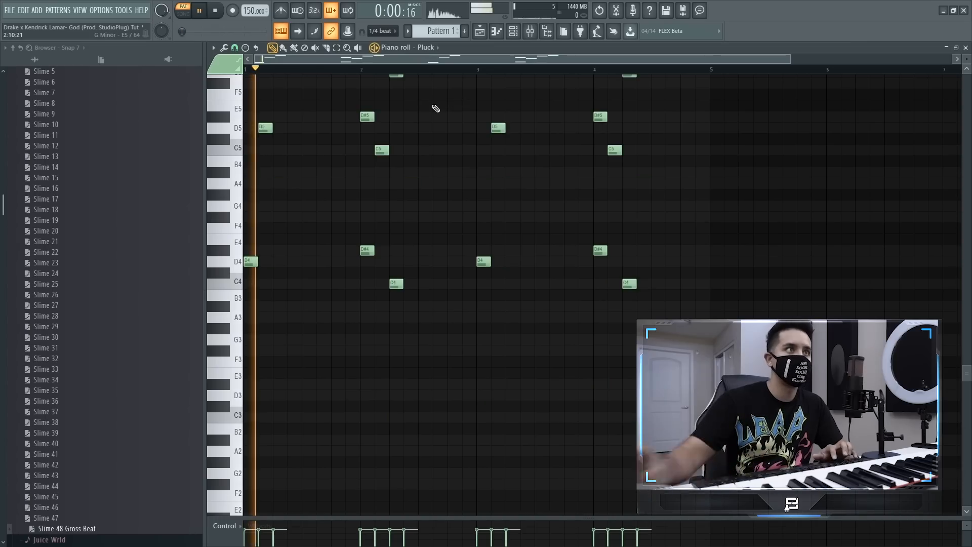
left_click(514, 31)
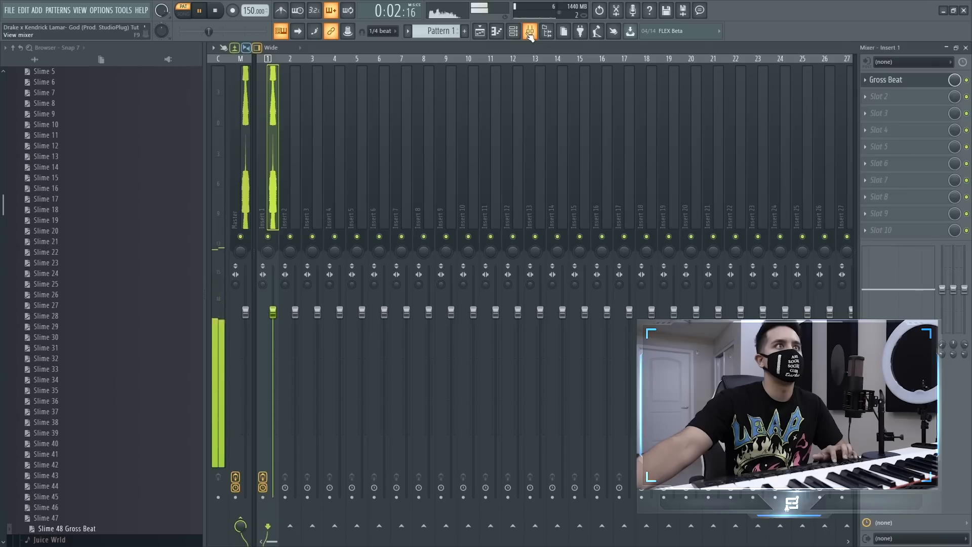
left_click(519, 37)
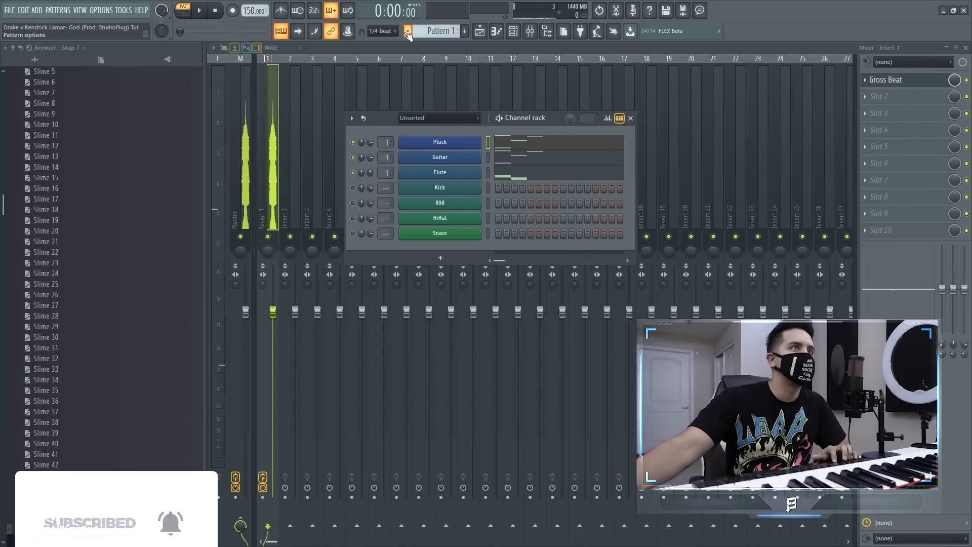
- Quick render Pattern 1 as an audio clip and close the Edison window
left_click(407, 31)
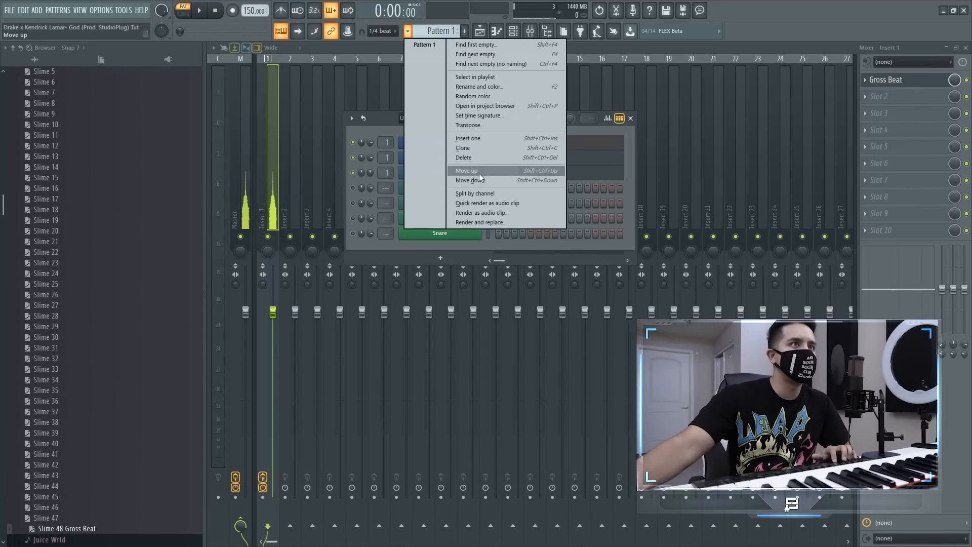
left_click(479, 201)
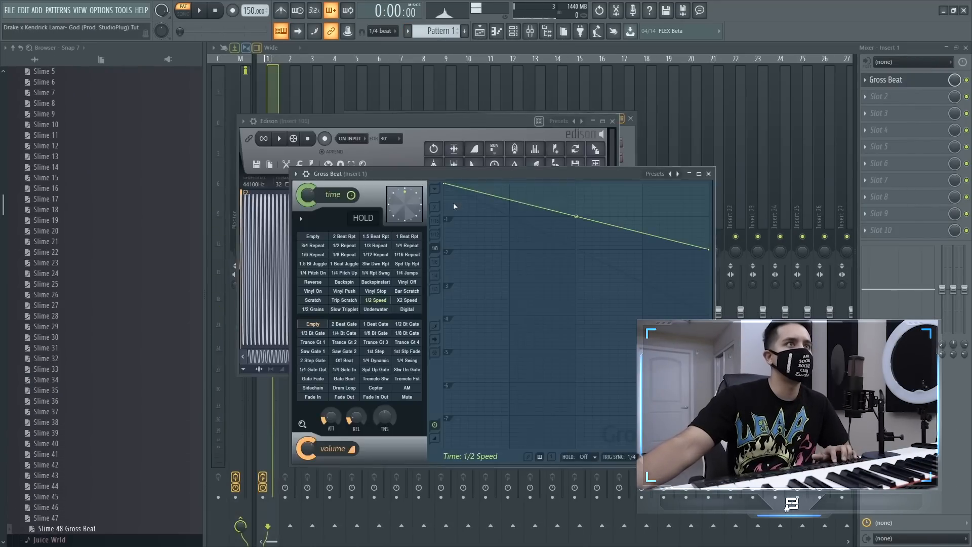
left_click(613, 121)
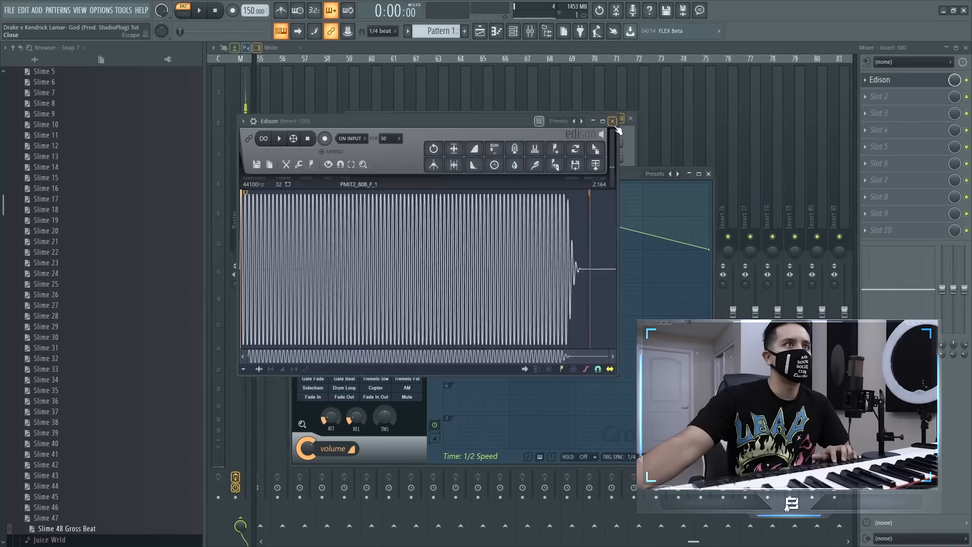
key("F9")
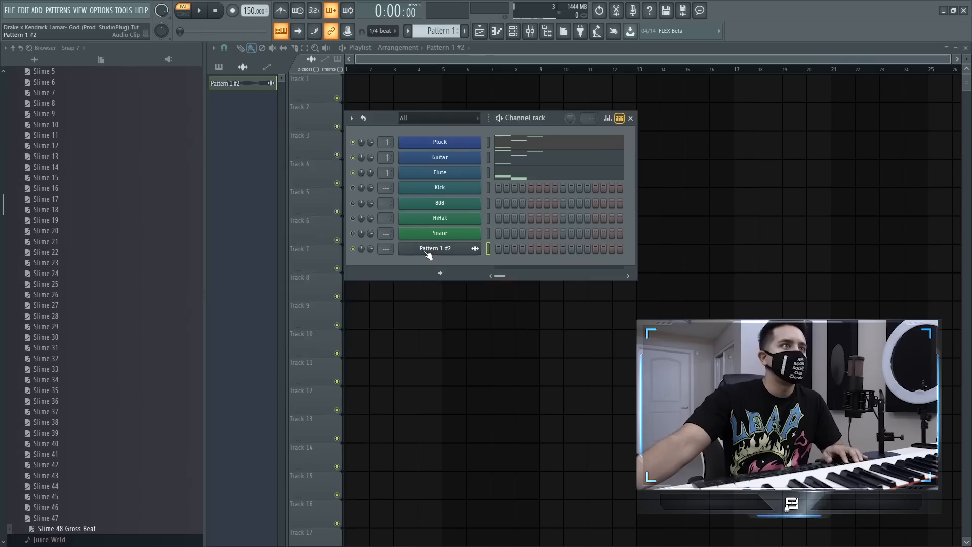
- Open the rendered Pattern 1 audio clip in a new Fruity Slicer channel
left_click(428, 251)
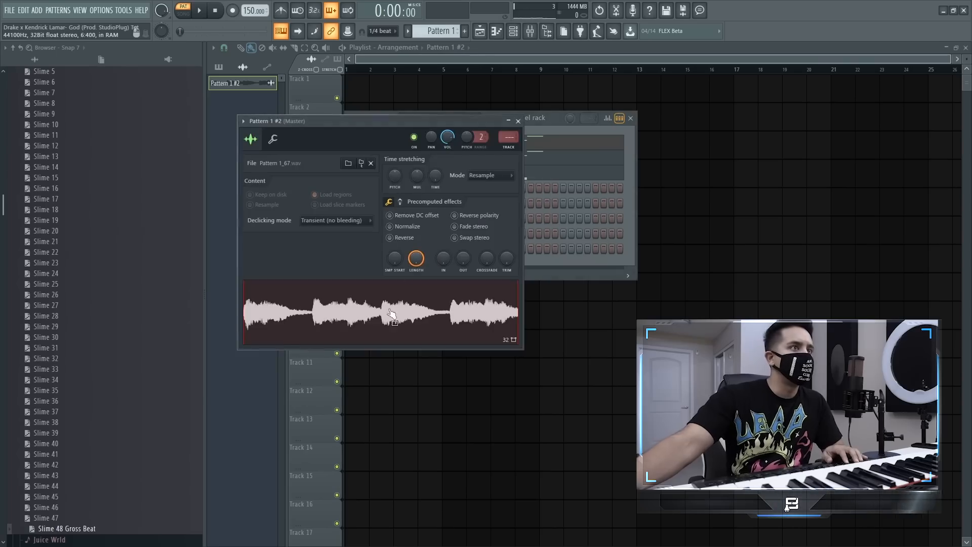
right_click(314, 323)
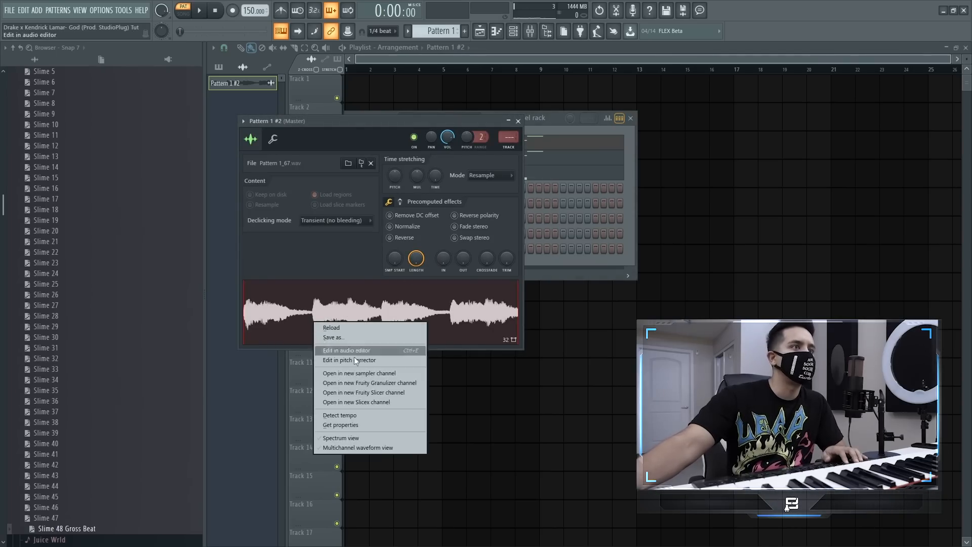
left_click(368, 394)
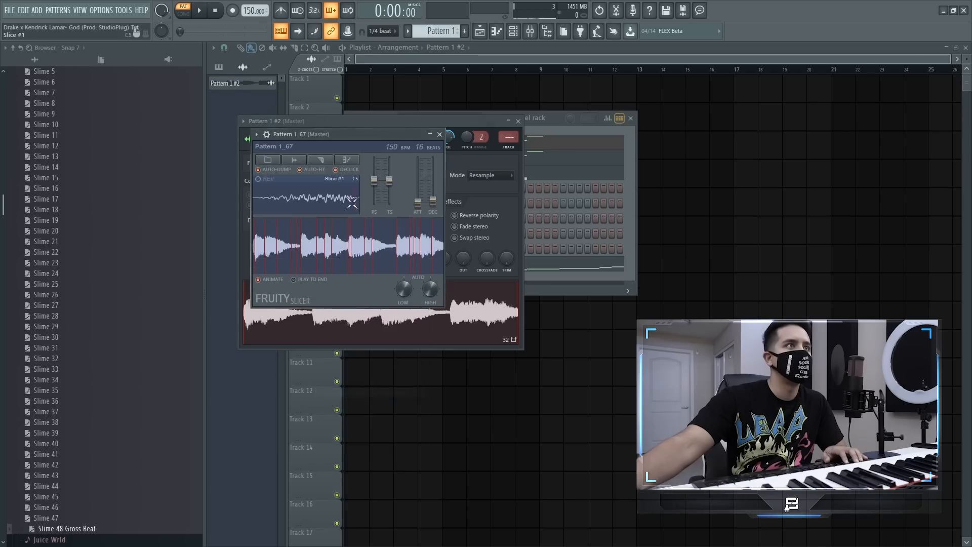
- Slice the rendered melody by Beat in Fruity Slicer and lower its pitch shift slightly
left_click(322, 162)
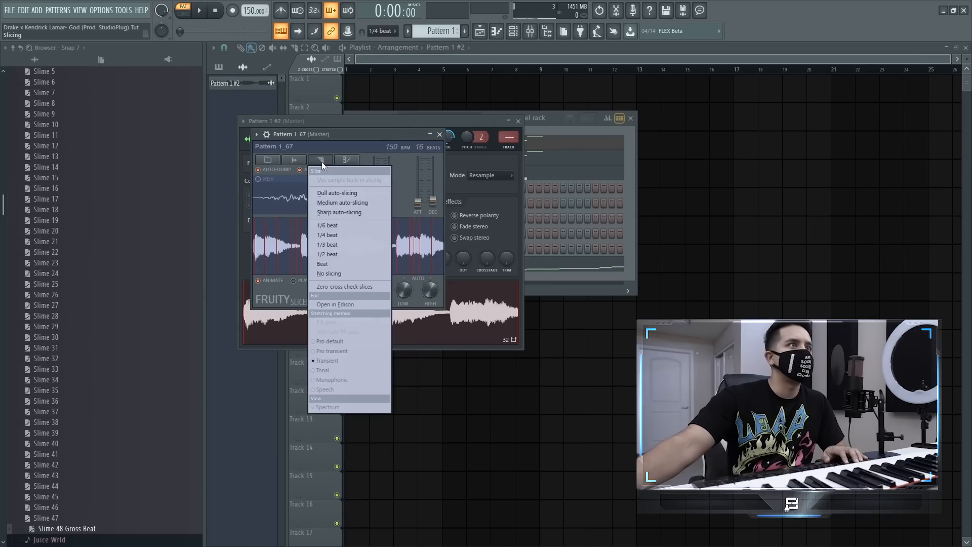
left_click(329, 265)
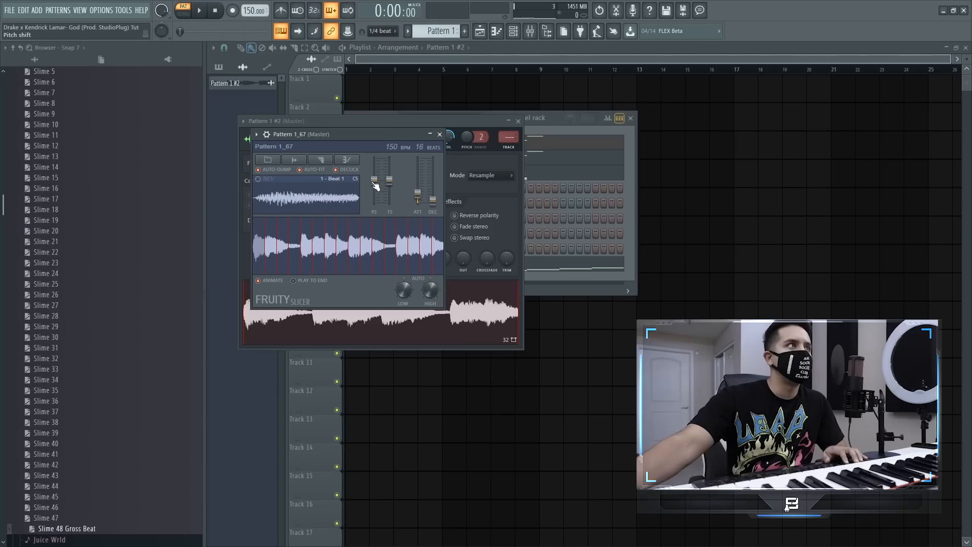
left_click_drag(374, 183, 374, 190)
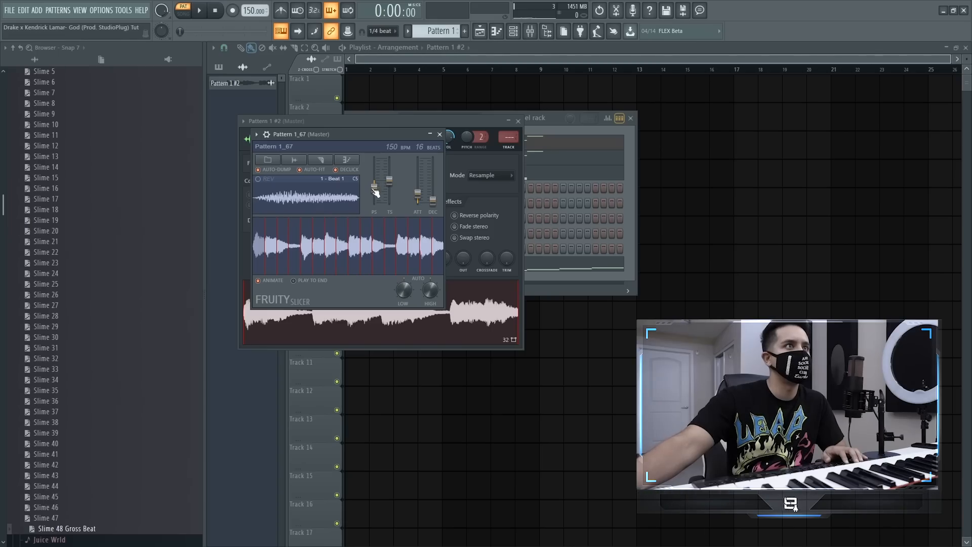
- Route only the Fruity Slicer channel to mixer track 1 and lock the Pluck, Guitar and Flute channels in their muted state
left_click(558, 131)
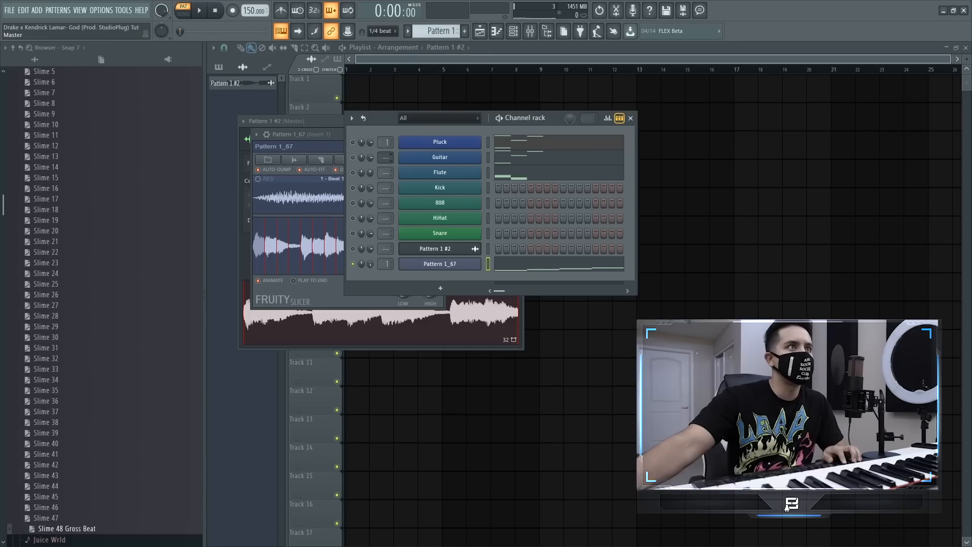
right_click(355, 186)
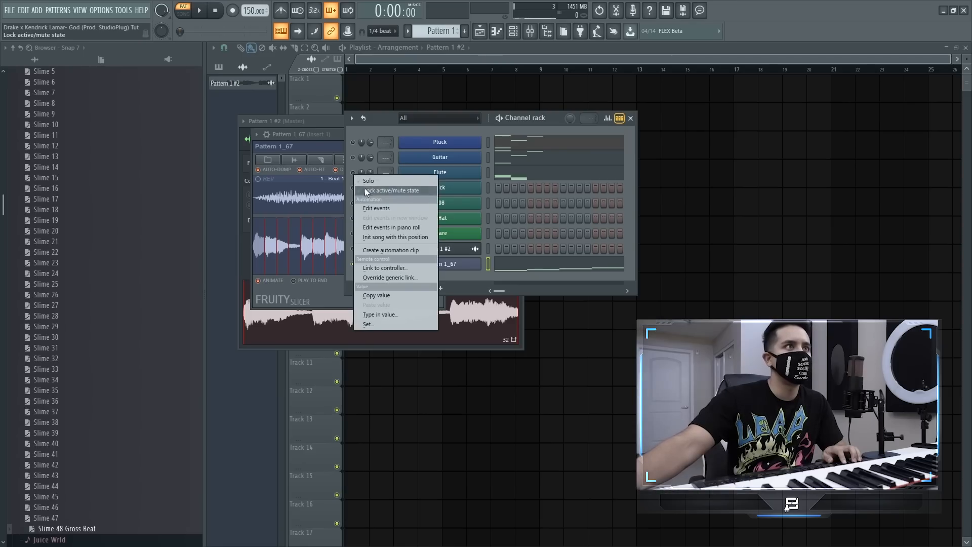
left_click(372, 190)
right_click(353, 158)
left_click(367, 173)
right_click(354, 145)
left_click(363, 161)
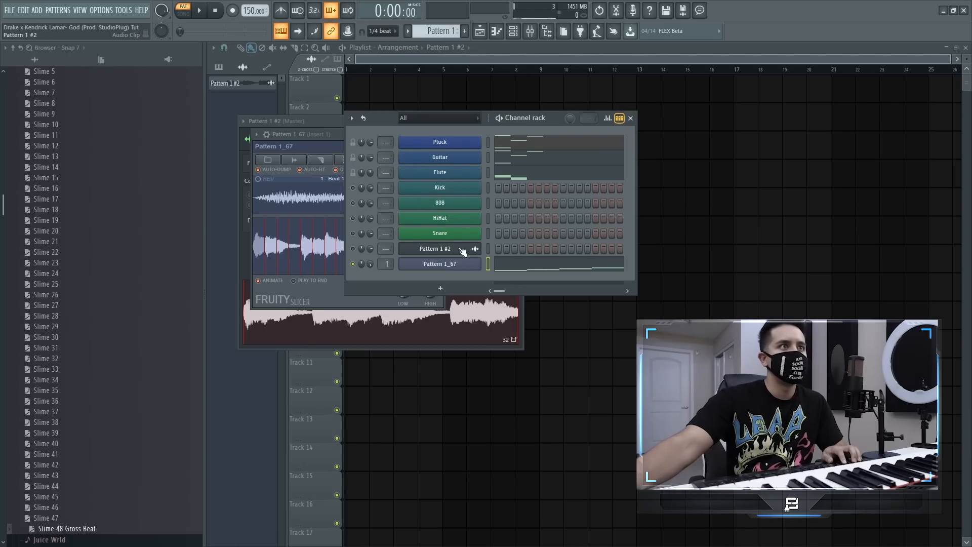
- Load Fruity Parametric EQ 2 into the first effect slot of the Master track
left_click(530, 30)
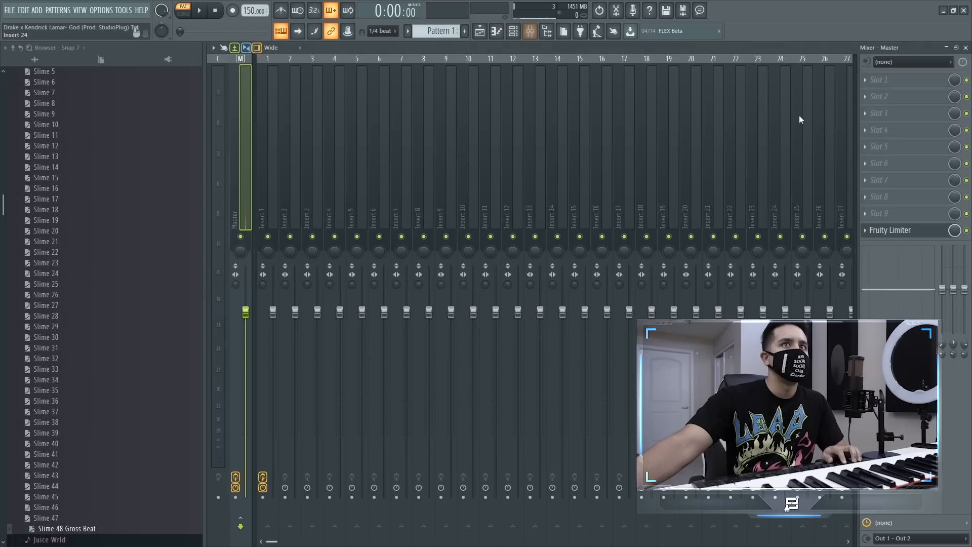
left_click(872, 83)
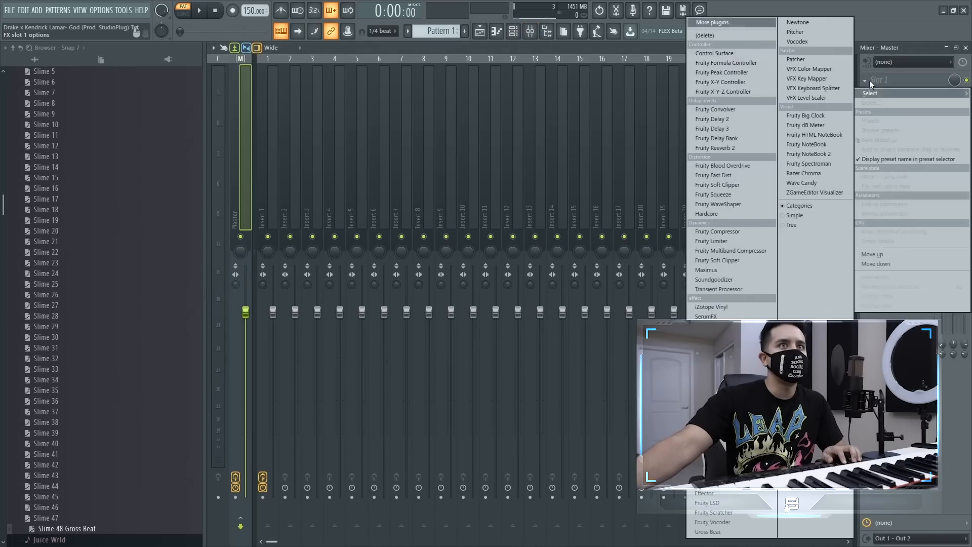
left_click(721, 377)
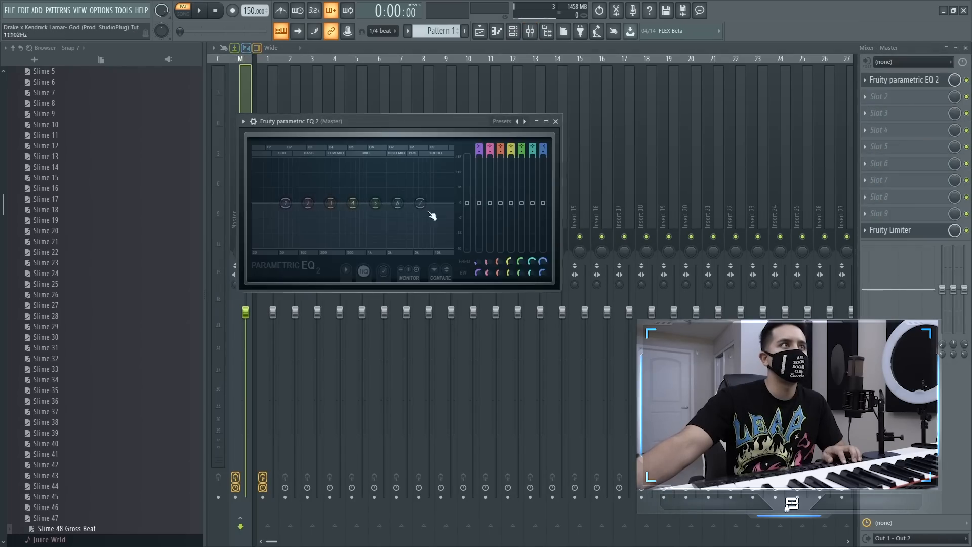
- Load Fruity Parametric EQ 2 into Insert 1's second effect slot, using the 20Hz + 18kHz cut preset with a raised low-cut frequency
left_click(263, 91)
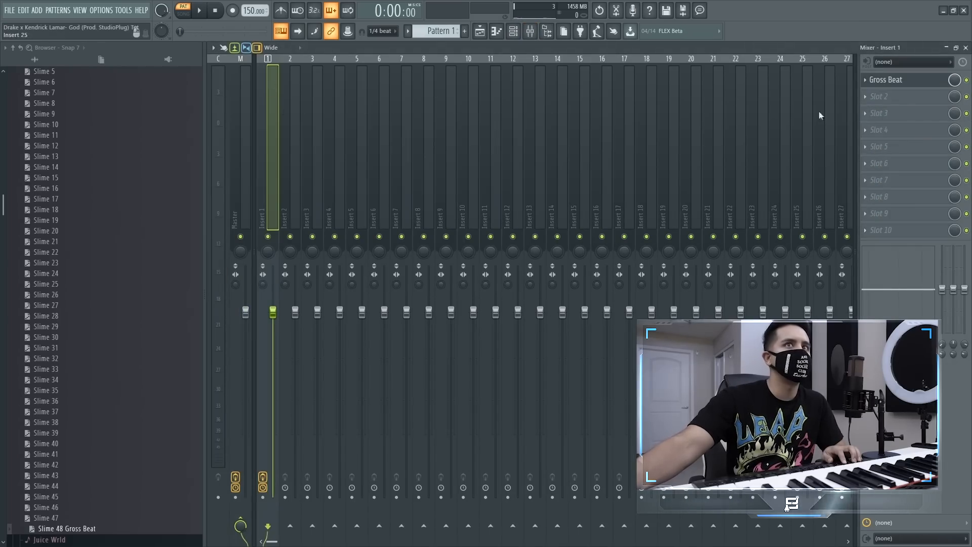
left_click(879, 96)
left_click(721, 382)
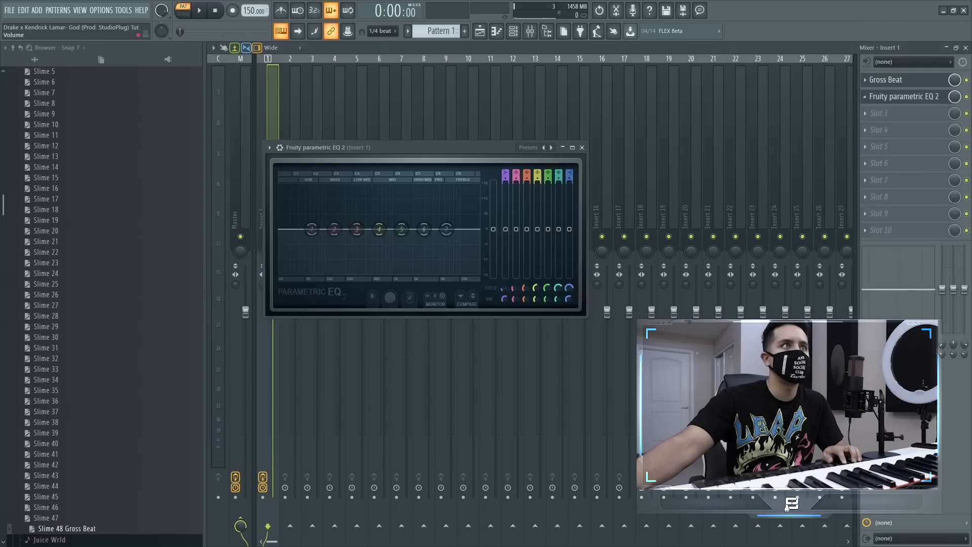
left_click(550, 147)
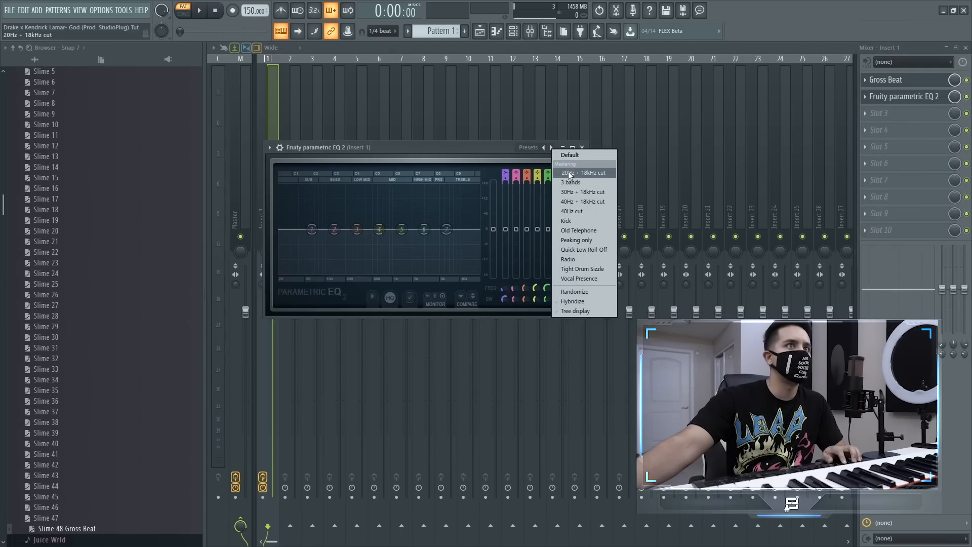
left_click(569, 175)
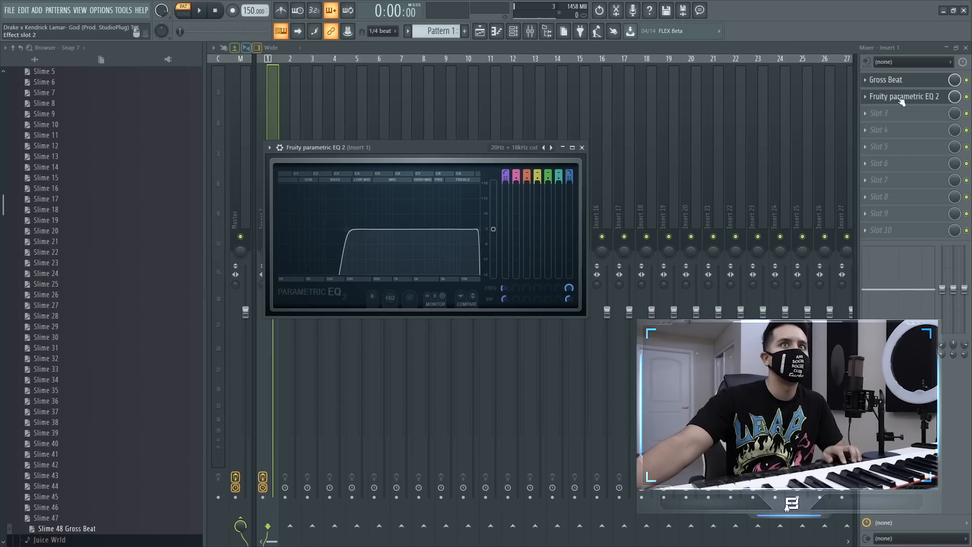
- Disable Gross Beat on Insert 1 and play the sliced melody from the channel rack
left_click(966, 80)
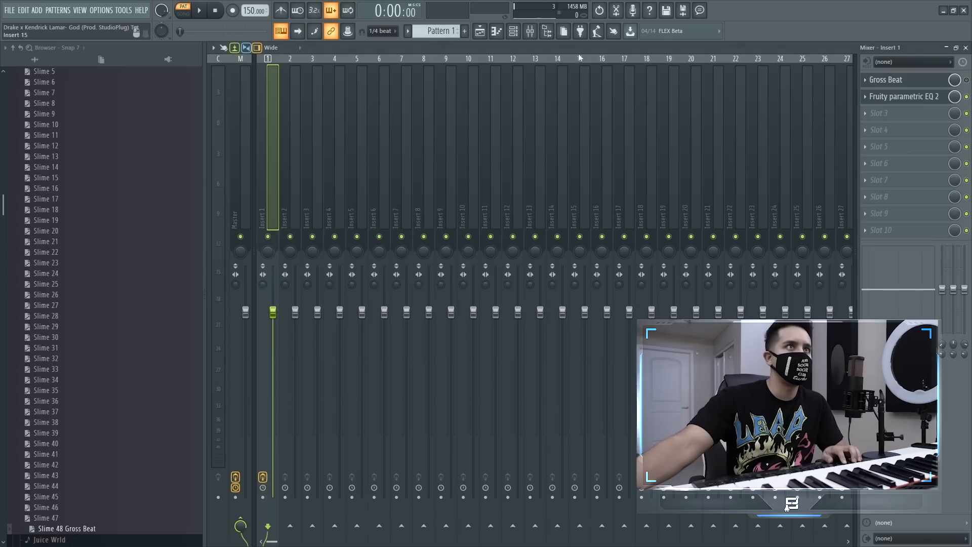
left_click(480, 32)
key("F6")
key("space")
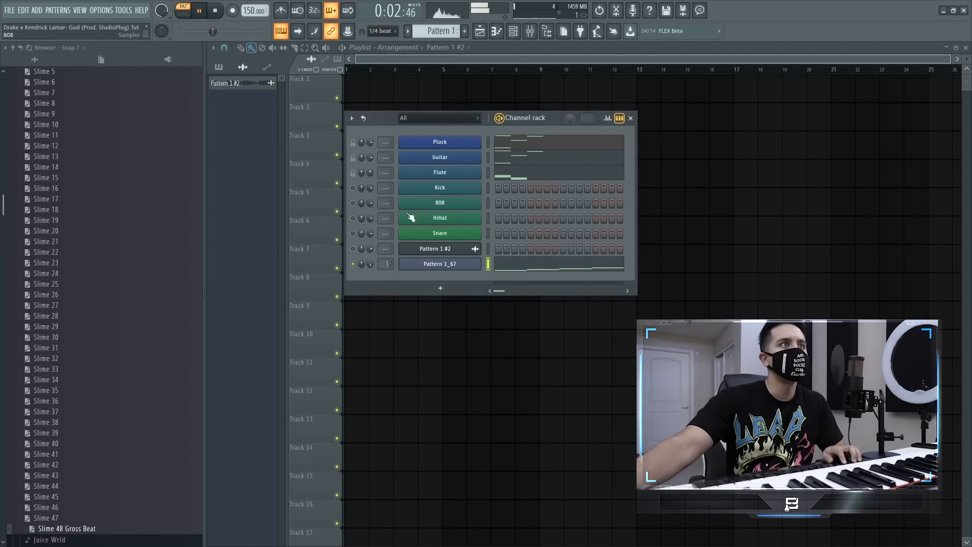
- Select the Kick channel and record a live kick part over the sliced melody
left_click(488, 188)
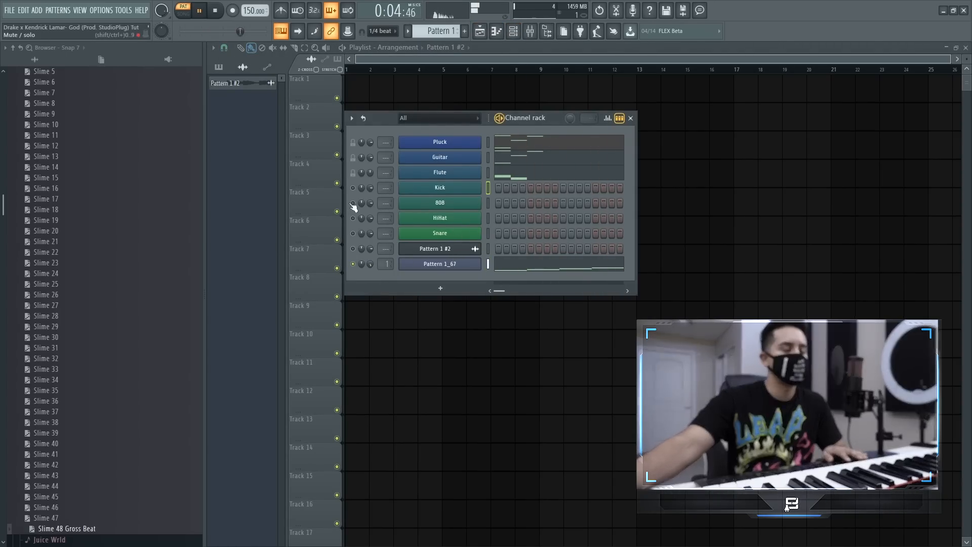
key("space")
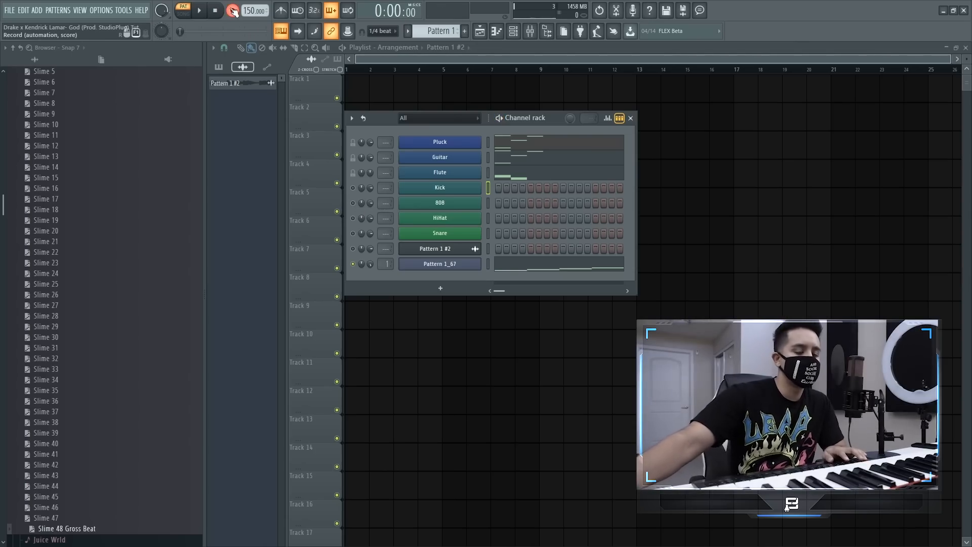
key("space")
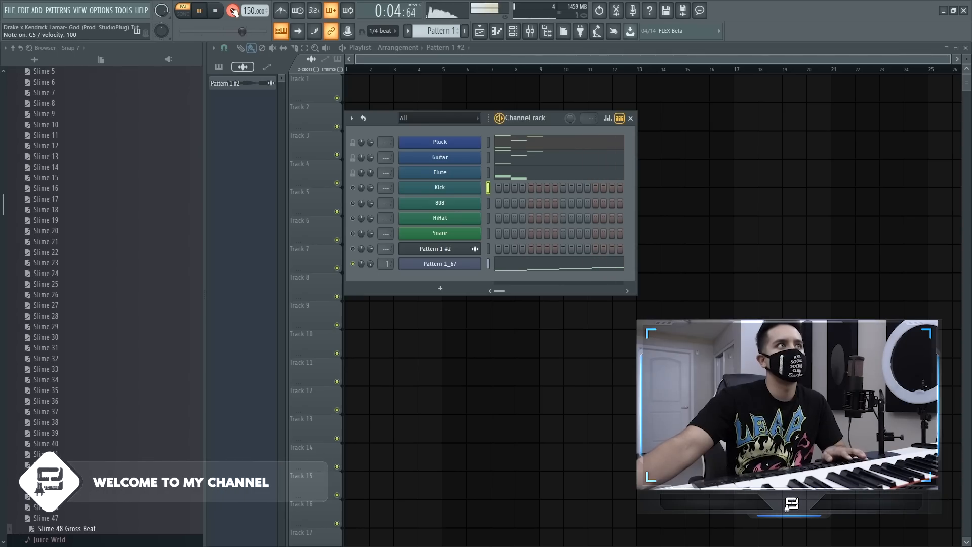
key("space")
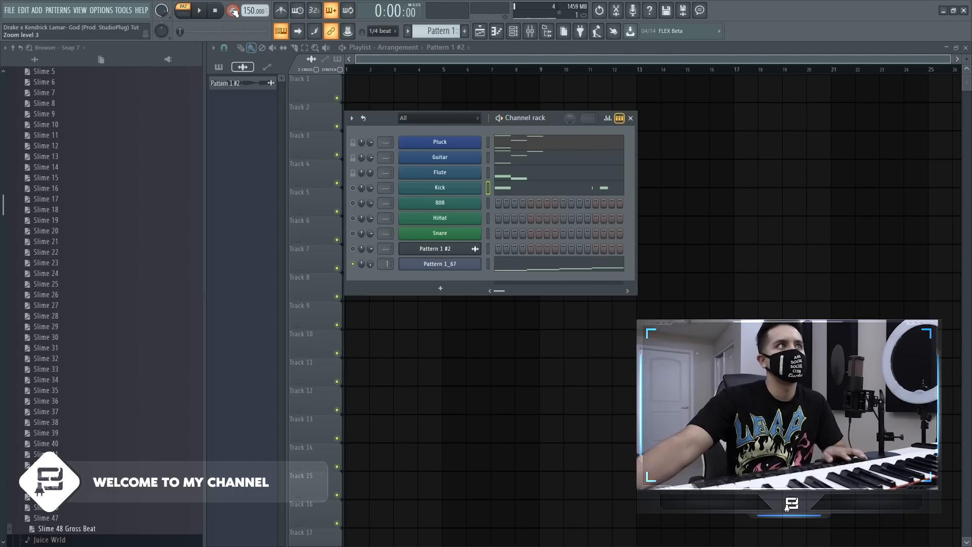
- Set the Kick piano roll's snap to 1/4 beat and lengthen the very short kick note near the end of bar 1
left_click(534, 189)
right_click(469, 206, "ctrl")
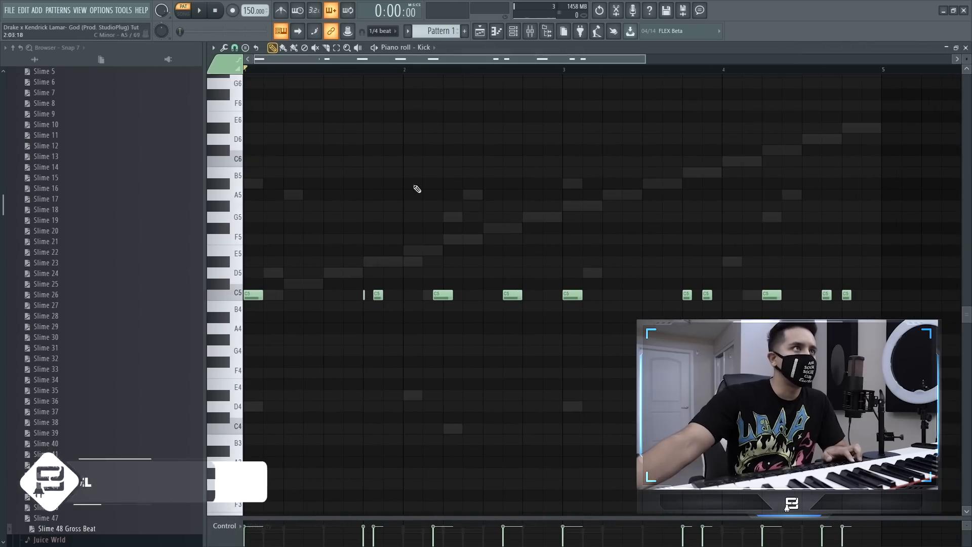
left_click(234, 48)
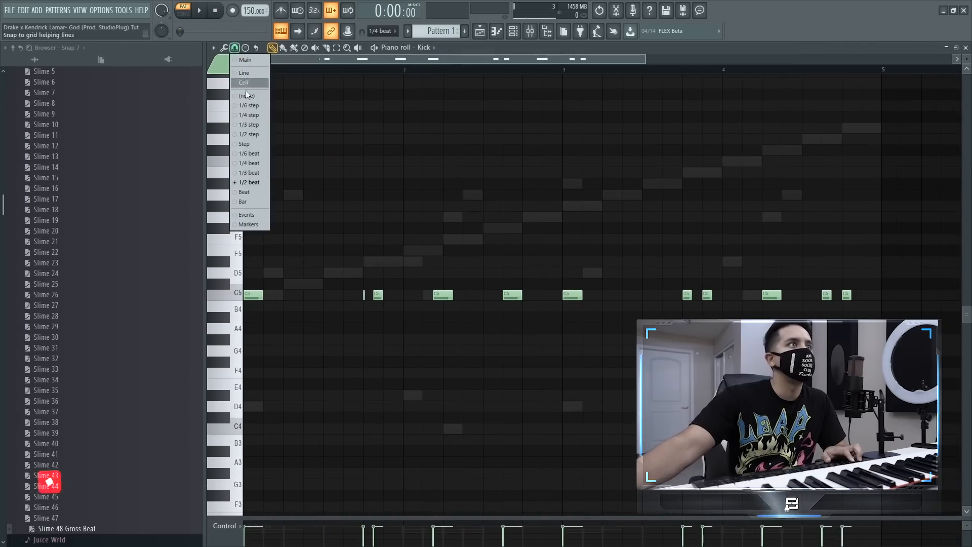
left_click(255, 163)
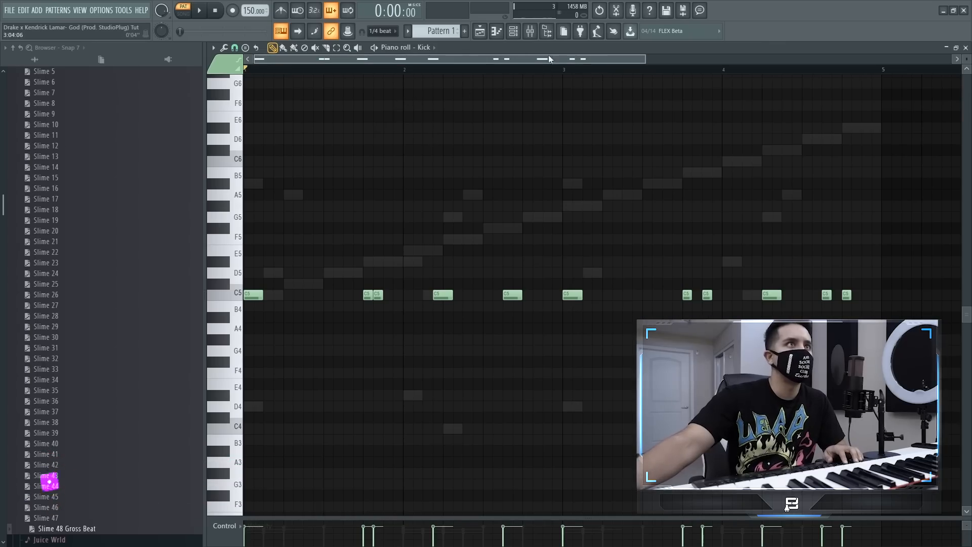
- Shift the last kick of bar 1 and the first kick of bar 2 a quarter beat later while playing the pattern
left_click(514, 31)
key("space")
key("space")
left_click(353, 189)
key("space")
key("space")
key("space")
left_click(330, 197)
left_click_drag(377, 294, 444, 295)
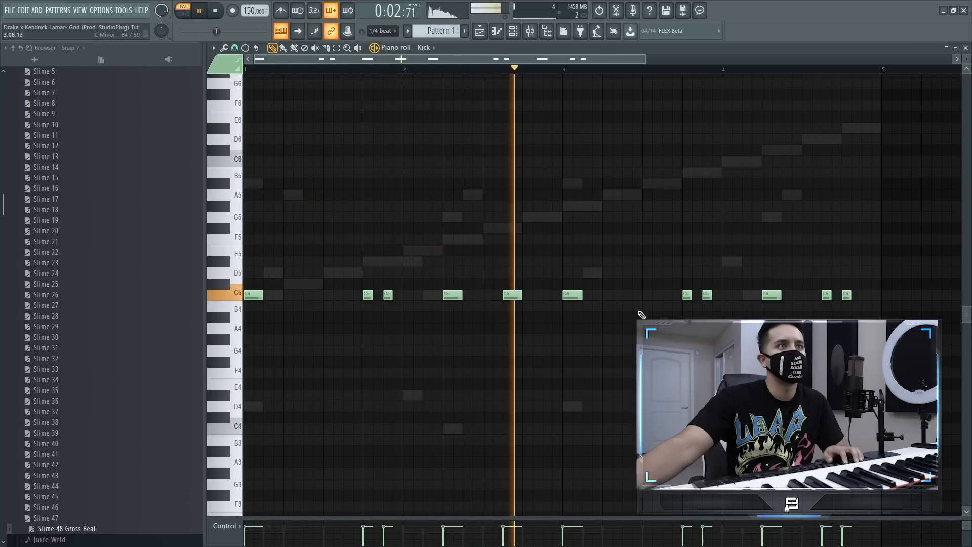
key("ctrl+a")
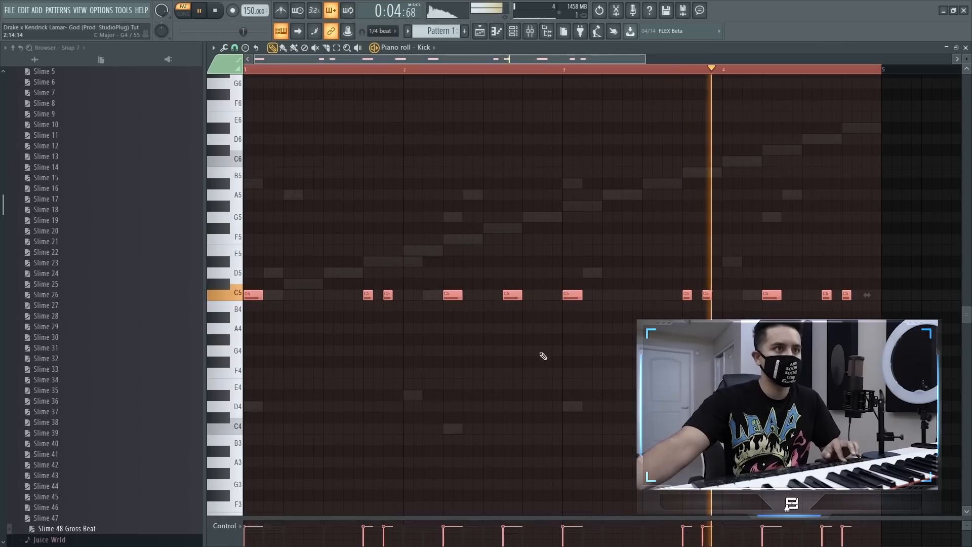
left_click(513, 32)
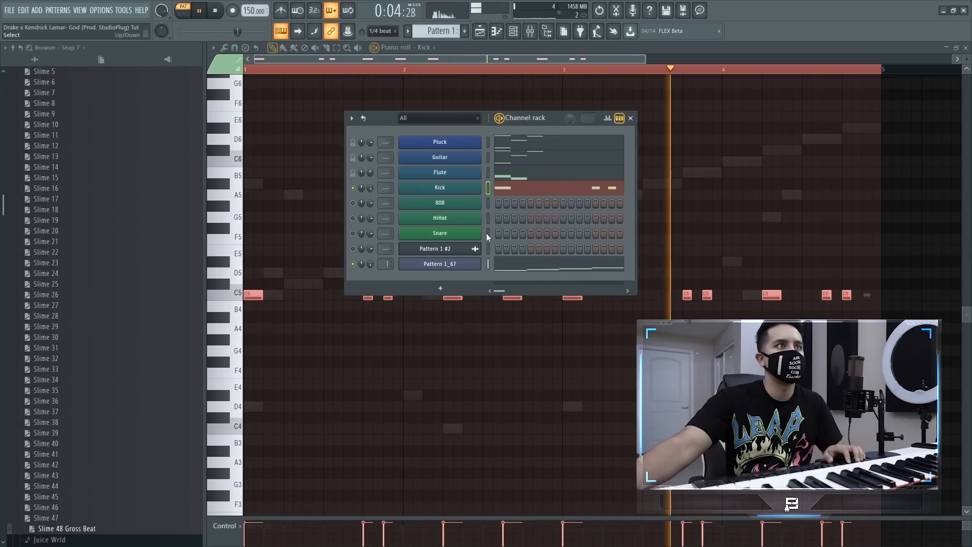
key("space")
right_click(468, 220)
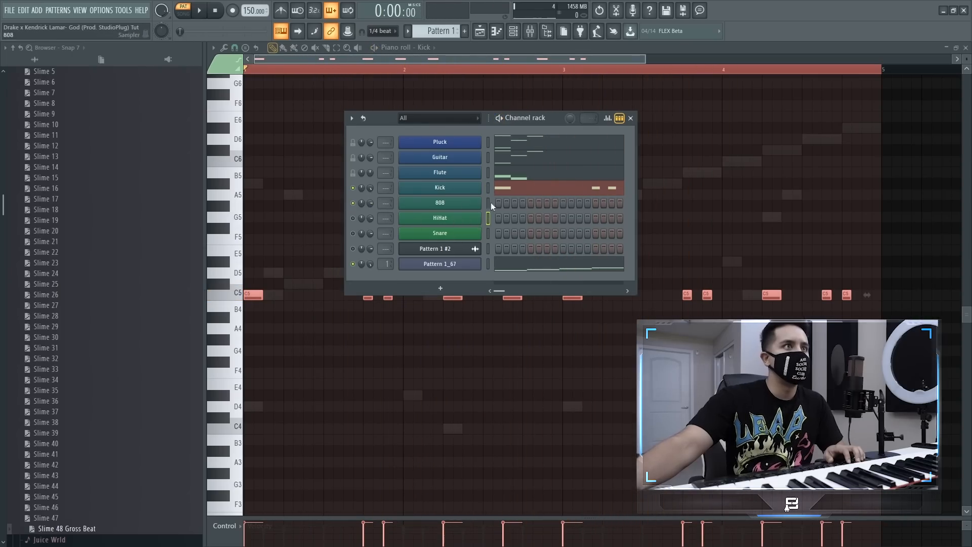
right_click(436, 203)
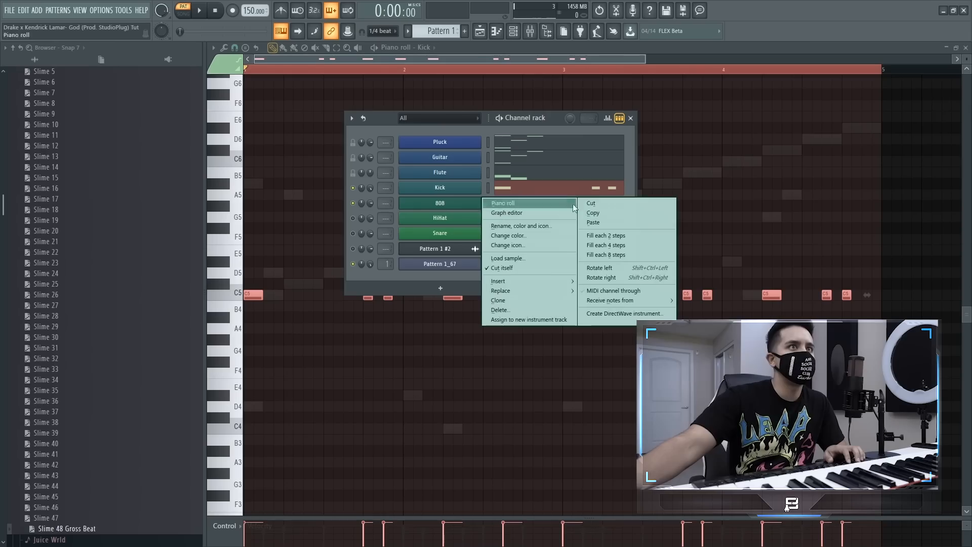
left_click(587, 235)
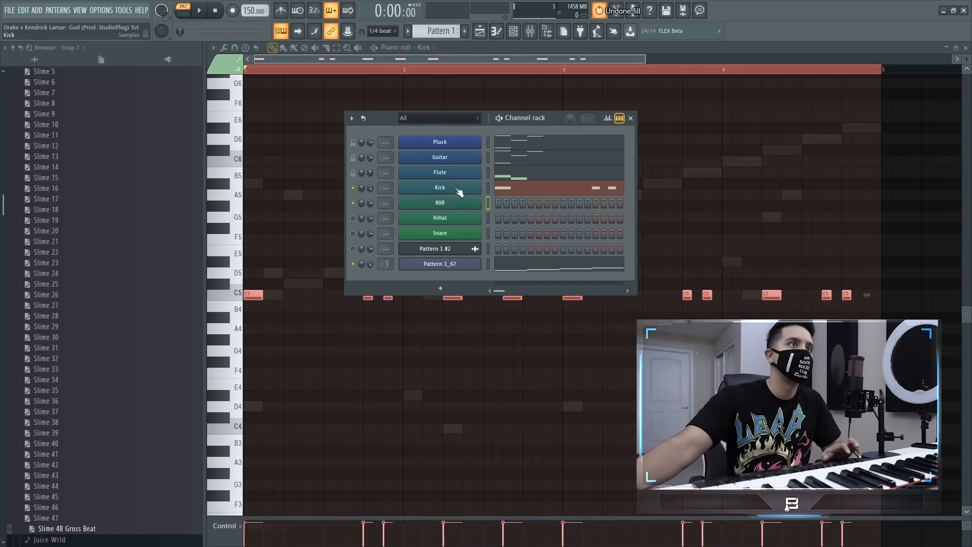
- Open the 808 channel in the piano roll and audition keys around D6
right_click(446, 202)
left_click(518, 205)
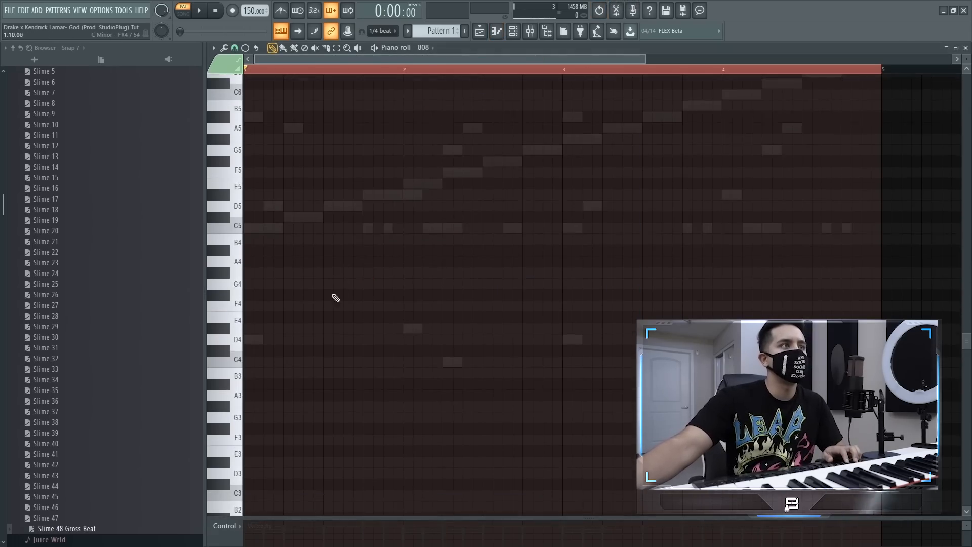
scroll(322, 329, "up", 5)
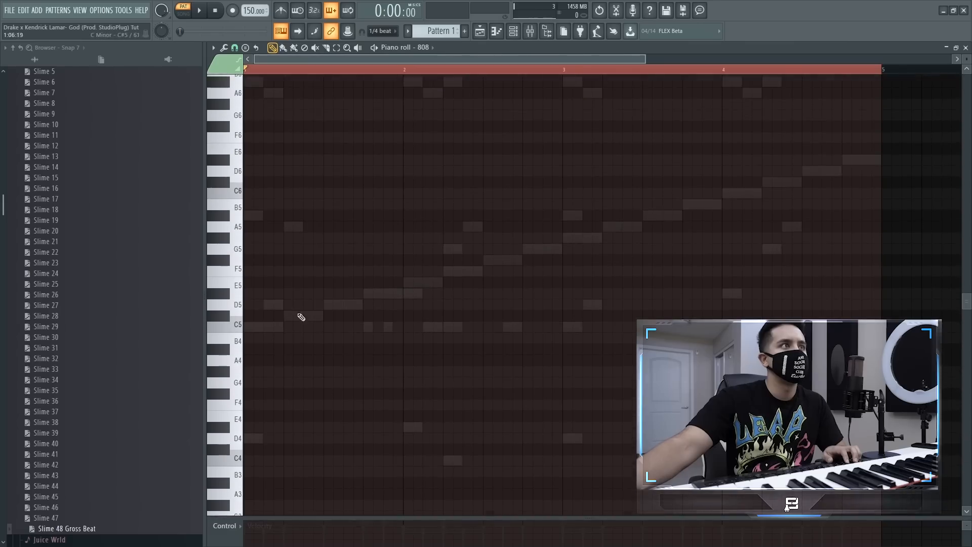
left_click(238, 173)
scroll(236, 187, "up", 1)
left_click(230, 198)
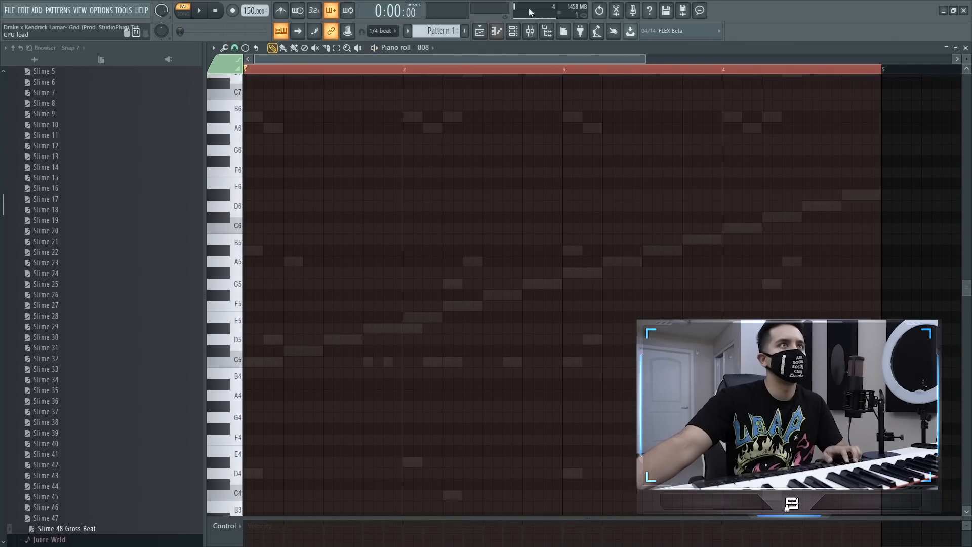
- Copy the Guitar melody notes into the 808 channel and open them in the piano roll
key("F6")
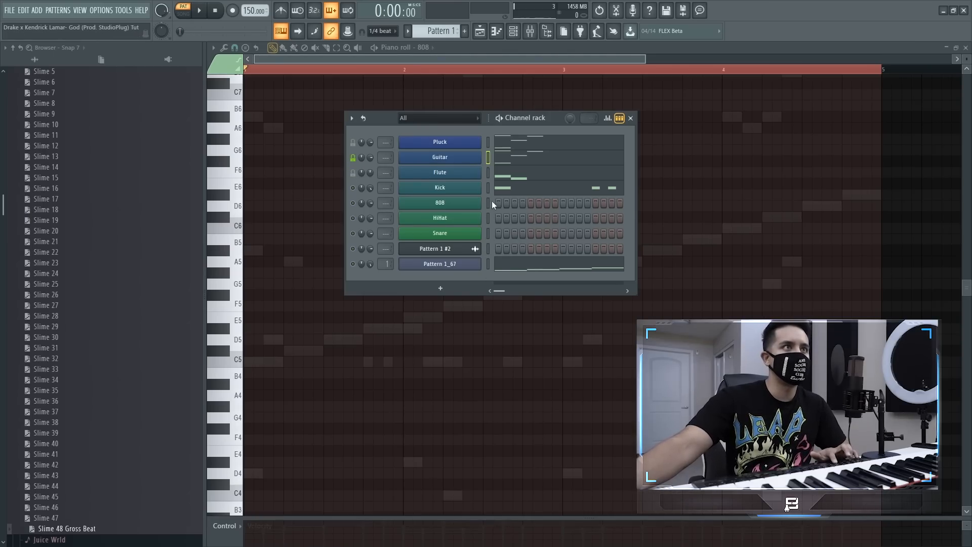
key("ctrl+v")
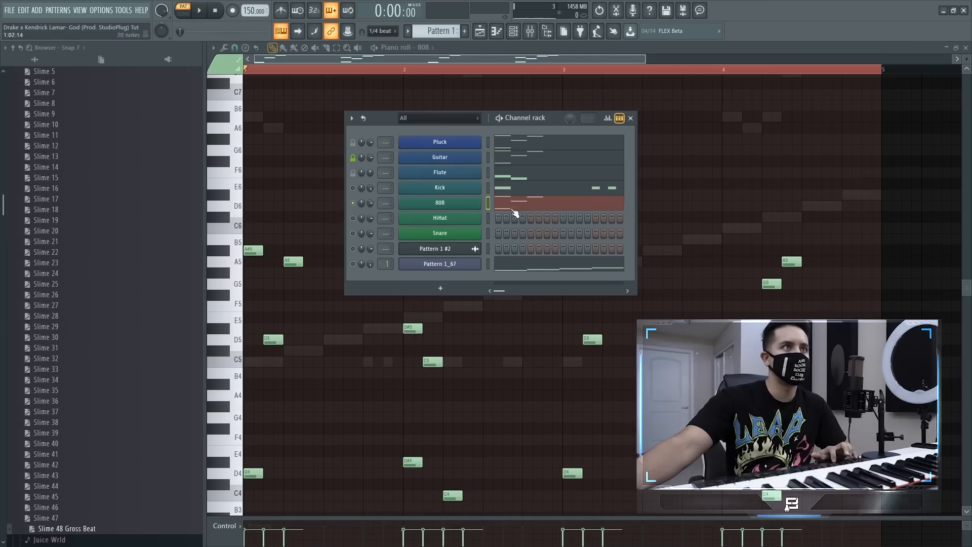
left_click(513, 207)
left_click(508, 209)
- Delete the upper melody notes from the 808, raise the remaining bass notes one octave and play the result
scroll(385, 340, "down", 4)
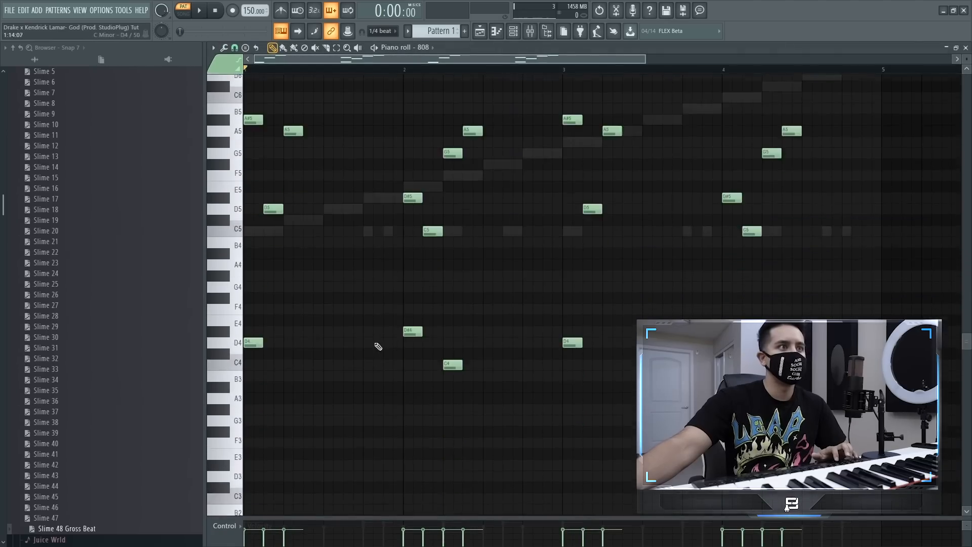
scroll(354, 336, "up", 2)
left_click_drag(223, 337, 224, 128)
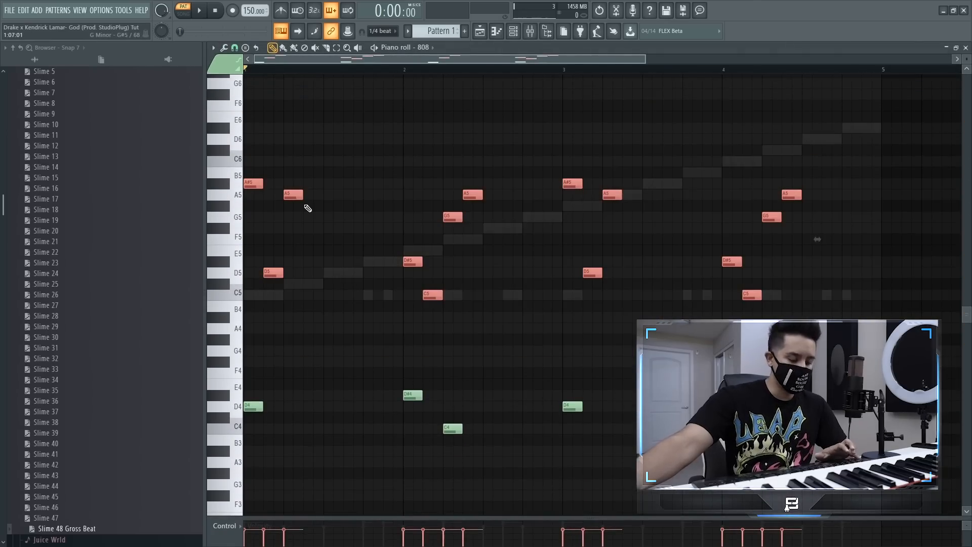
key("Delete")
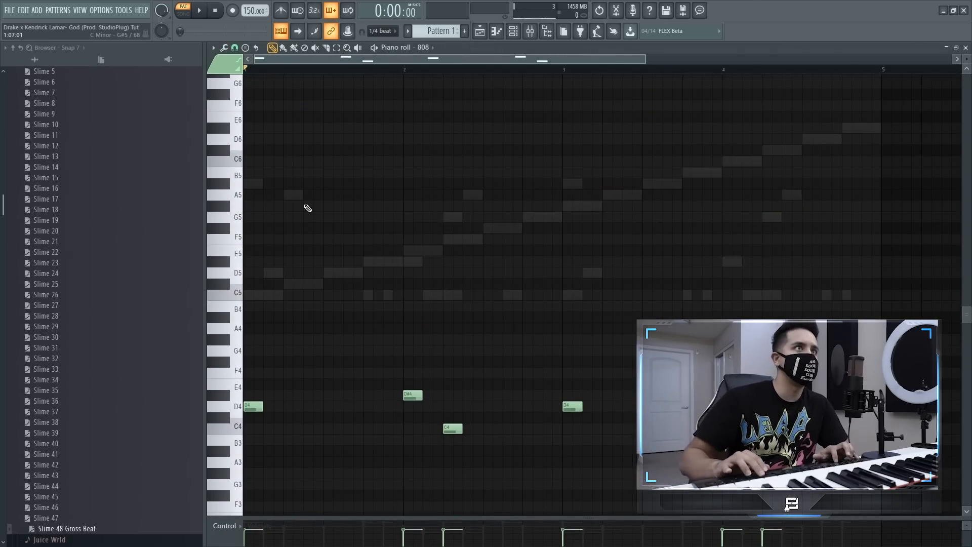
key("ctrl+Up")
key("space")
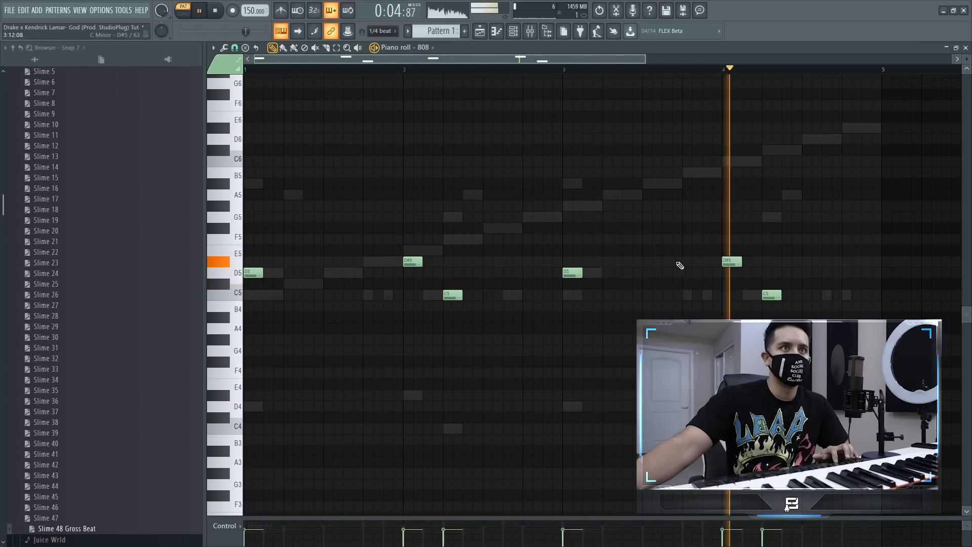
key("space")
- Check the pitch shift setting in the Pattern 1_67 Fruity Slicer and close it
left_click(513, 30)
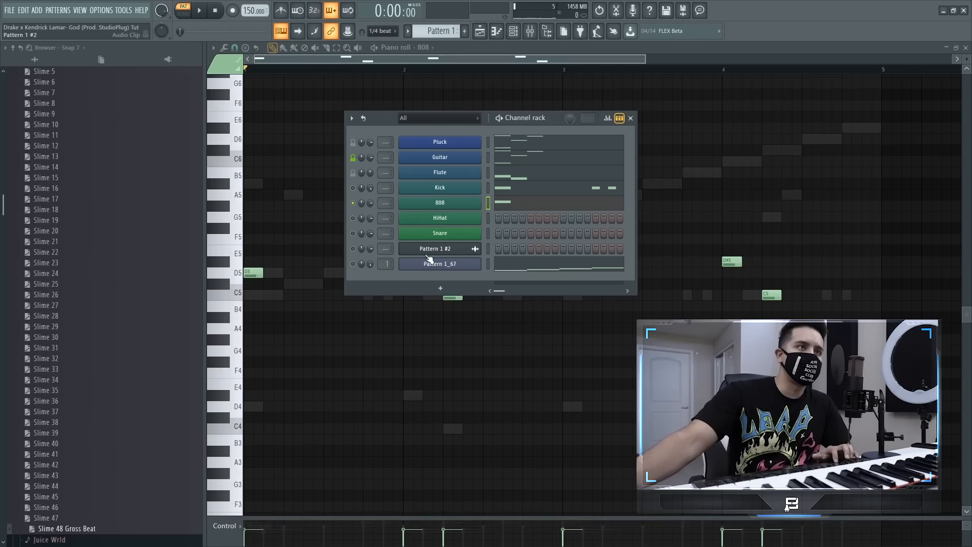
left_click(440, 267)
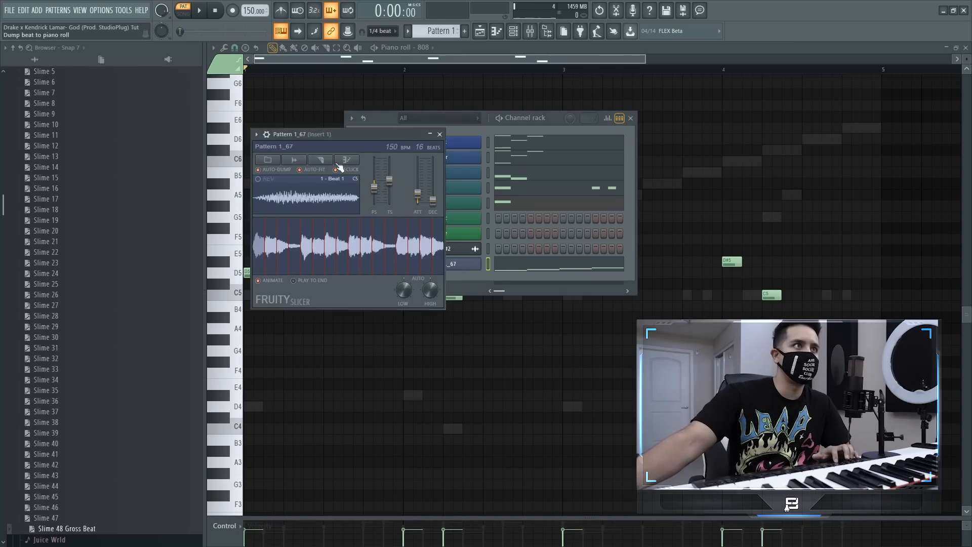
left_click_drag(327, 142, 627, 132)
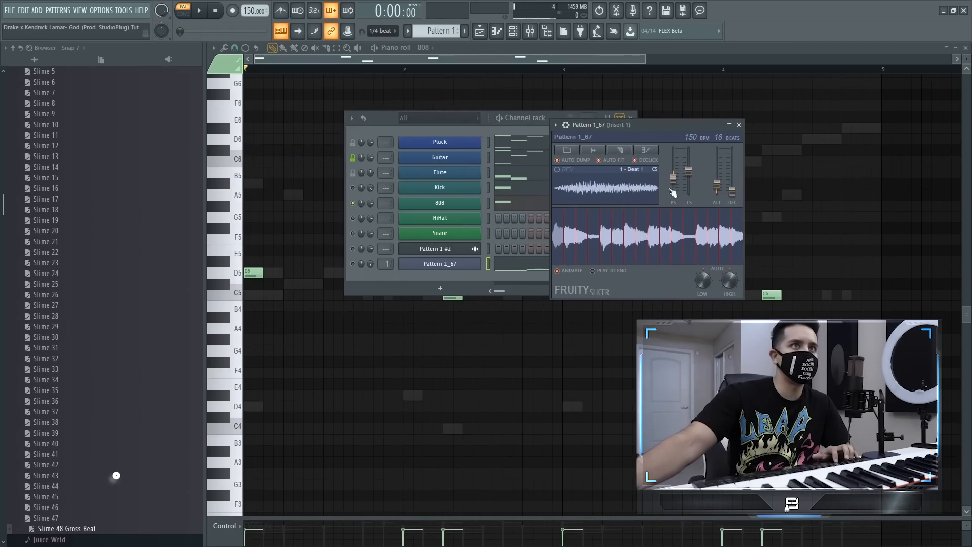
left_click(454, 268)
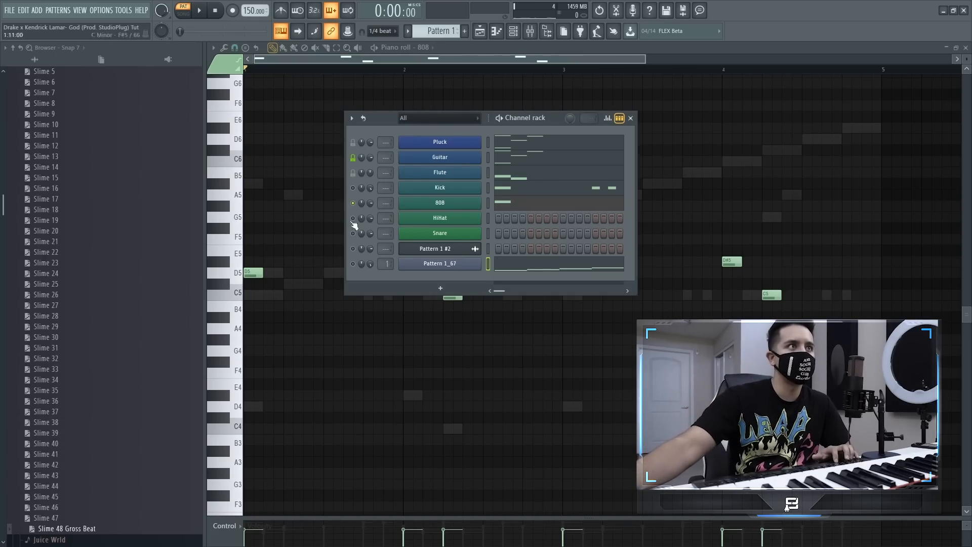
- Transpose all 808 notes down four semitones and play them against the sliced melody
left_click(509, 206)
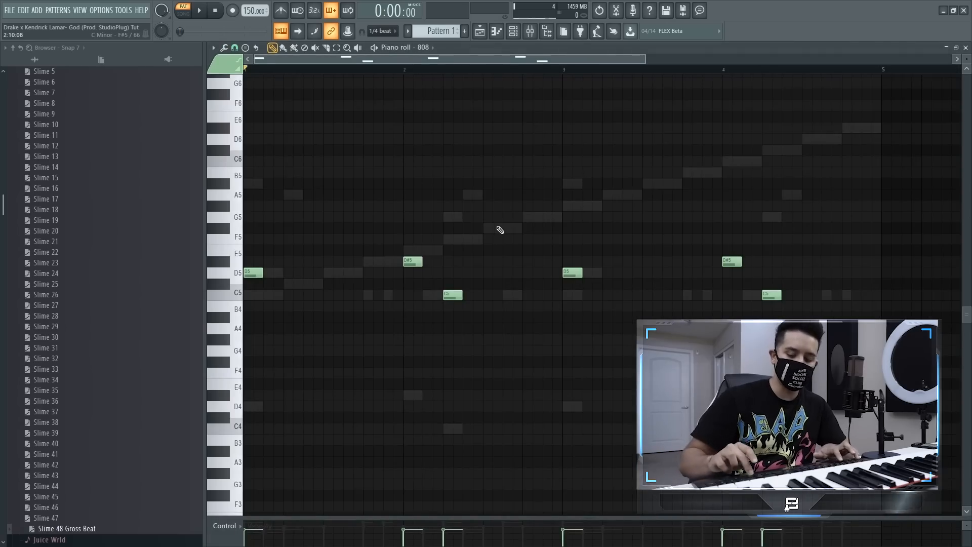
key("shift+Down")
key("shift+Down")
key("shift+Down")
key("shift+Down")
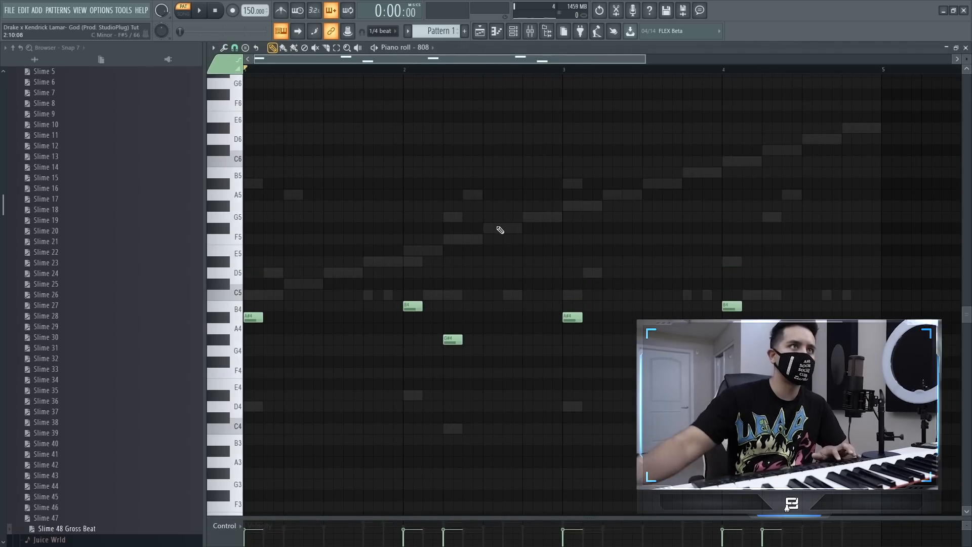
key("F6")
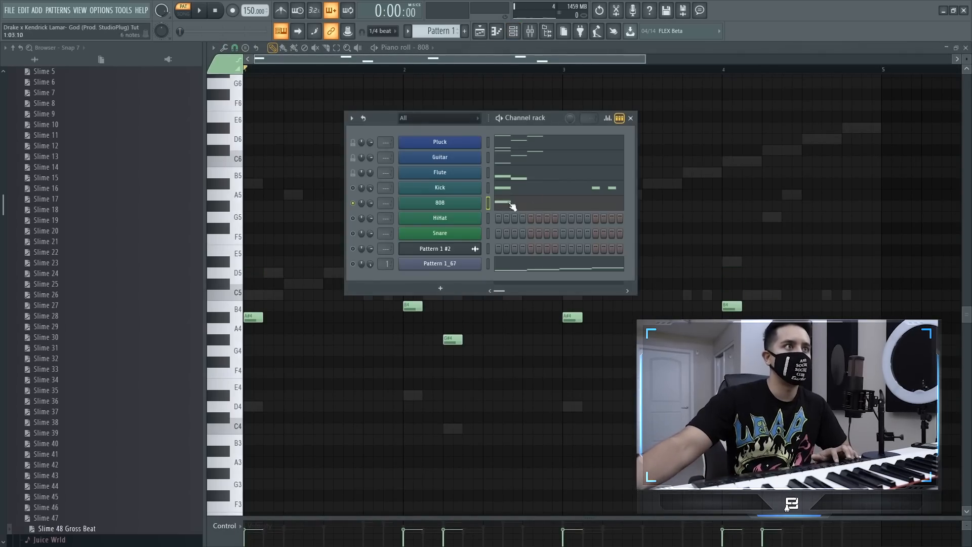
key("space")
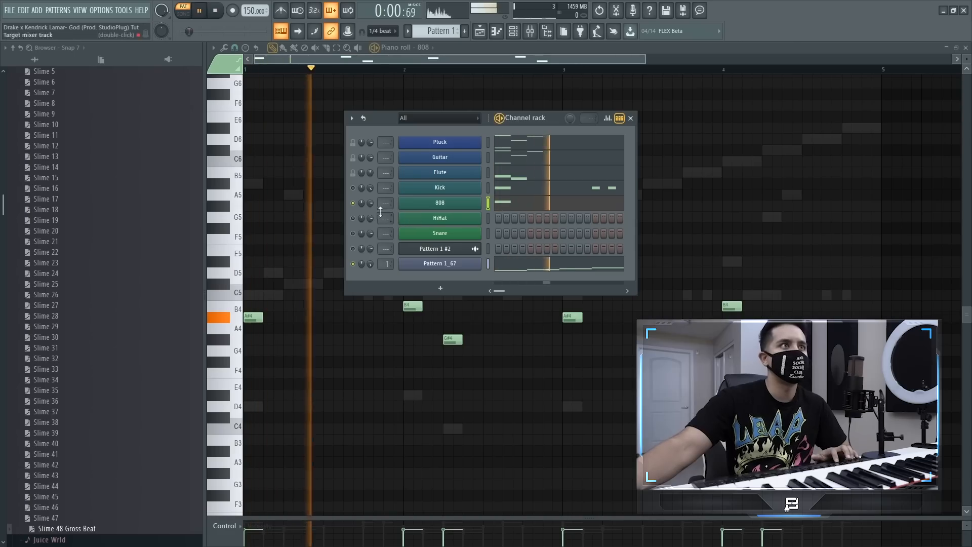
key("F6")
key("space")
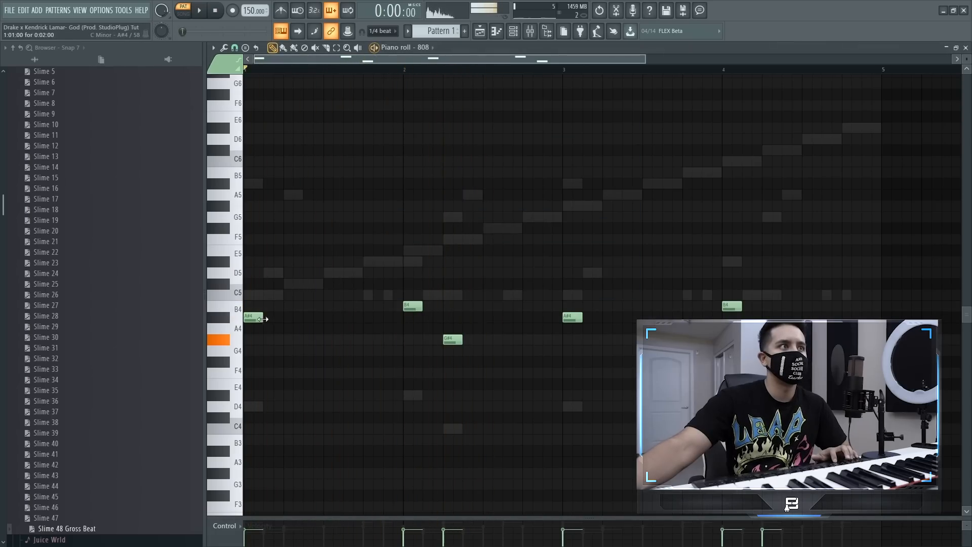
- Match the 808 to the kick rhythm by adding A#4 and G#4 notes and moving both B4 notes half a beat earlier
key("space")
left_click(364, 317)
left_click_drag(408, 306, 388, 307)
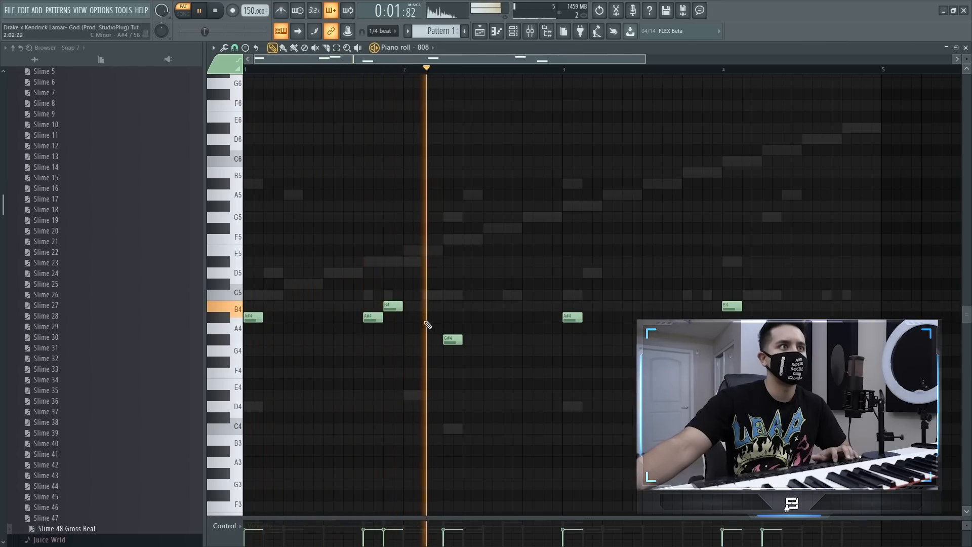
left_click(513, 339)
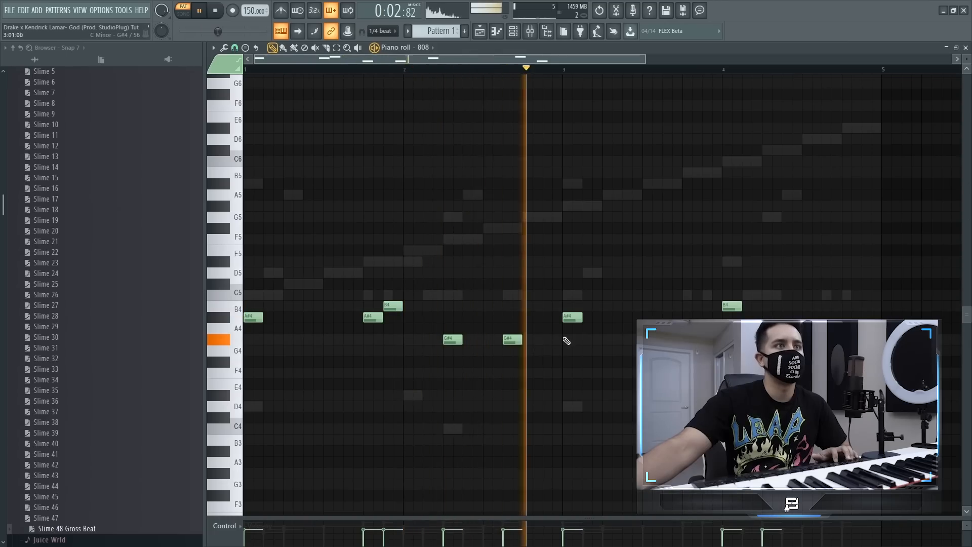
left_click(692, 316)
left_click_drag(730, 305, 711, 305)
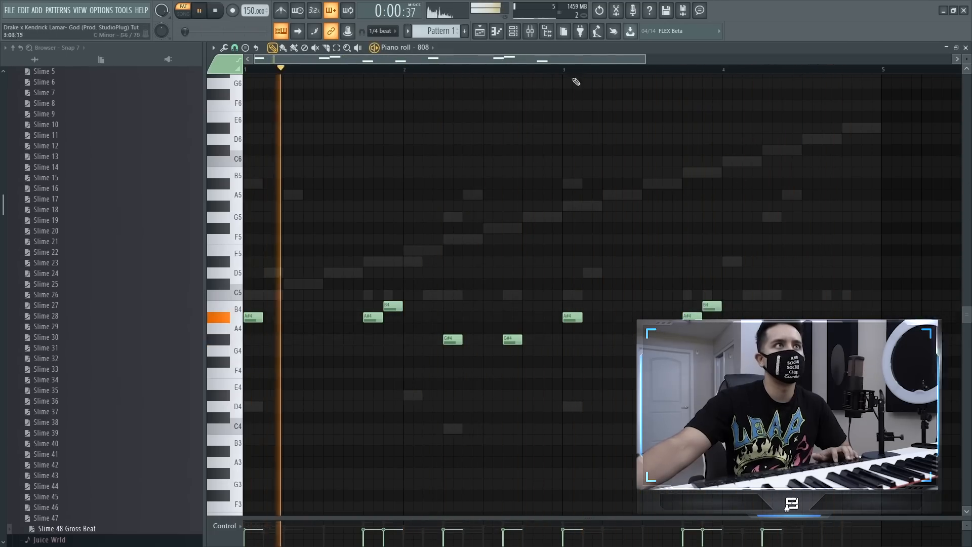
- Play the 808 with the kick, raise the velocity of all 808 notes and add two notes at the end of bar 4
left_click(519, 34)
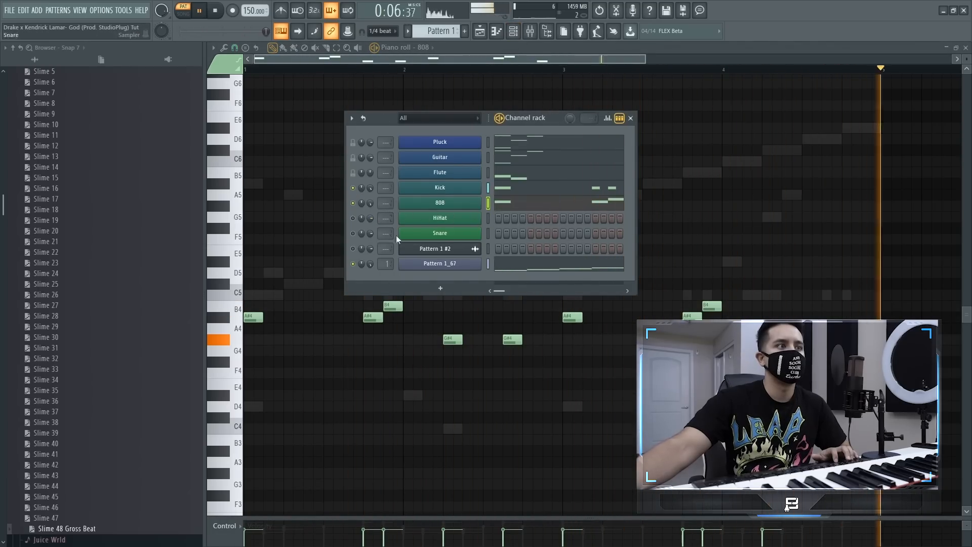
key("F6")
key("ctrl+a")
scroll(358, 428, "up", 5)
left_click(601, 306, "ctrl")
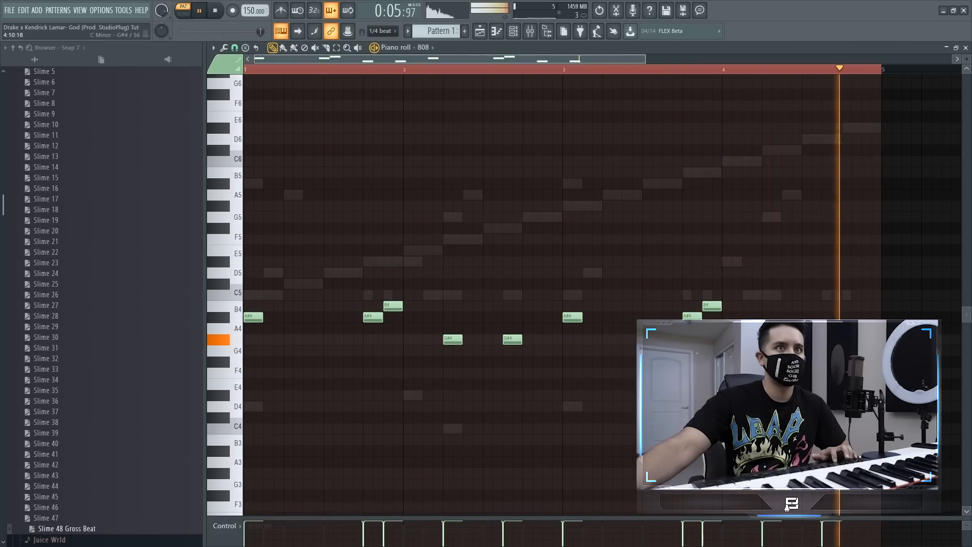
key("space")
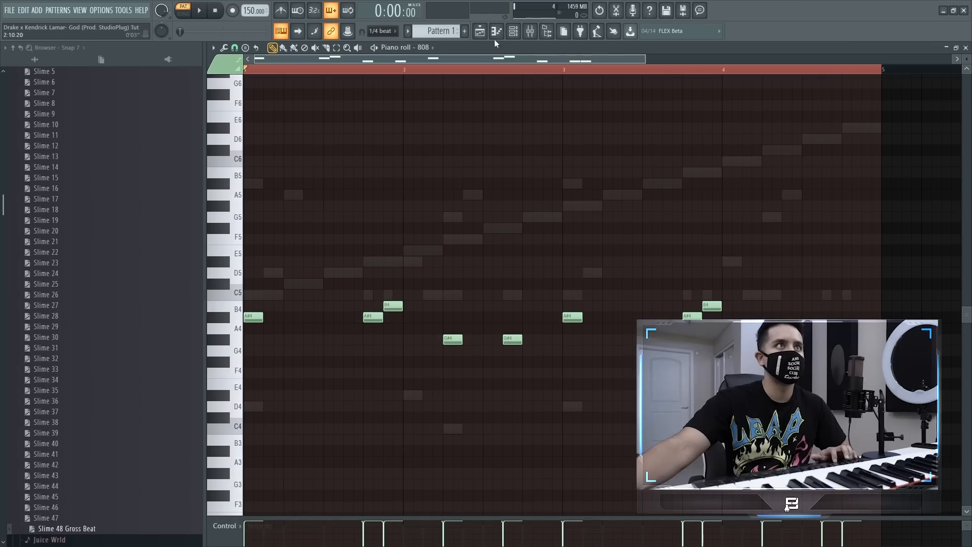
- Unmute the HiHat channel, fill it with a note every two steps and open its piano roll
left_click(513, 31)
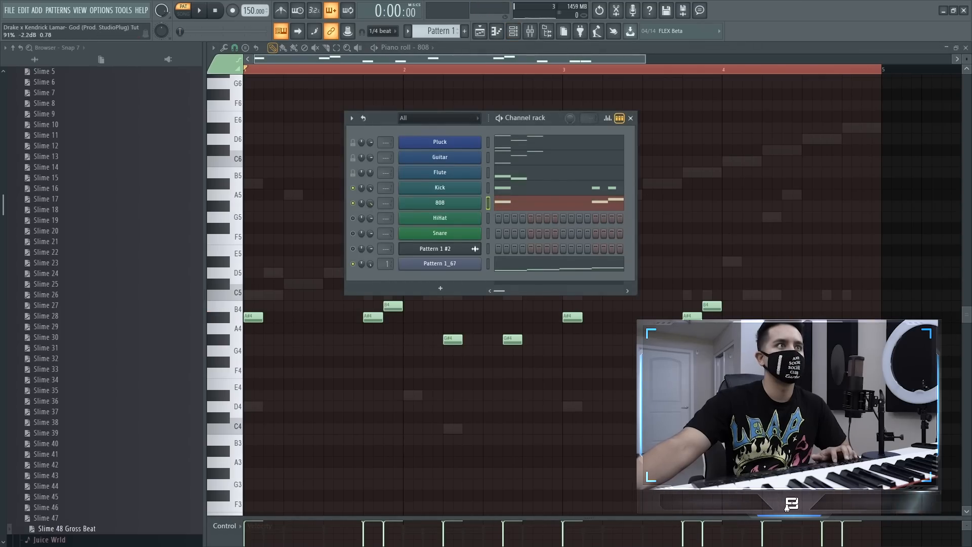
scroll(119, 293, "up", 5)
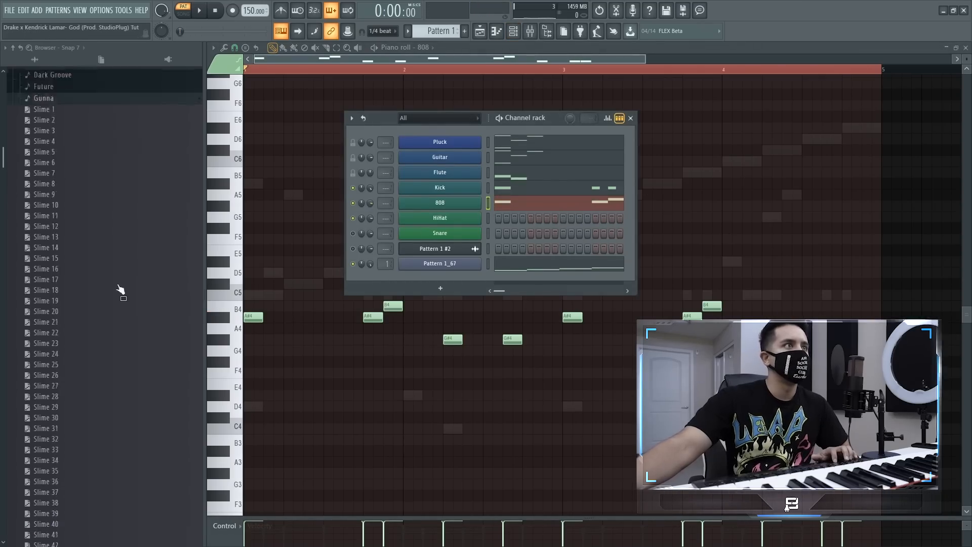
right_click(445, 220)
left_click(619, 252)
right_click(467, 220)
left_click(503, 218)
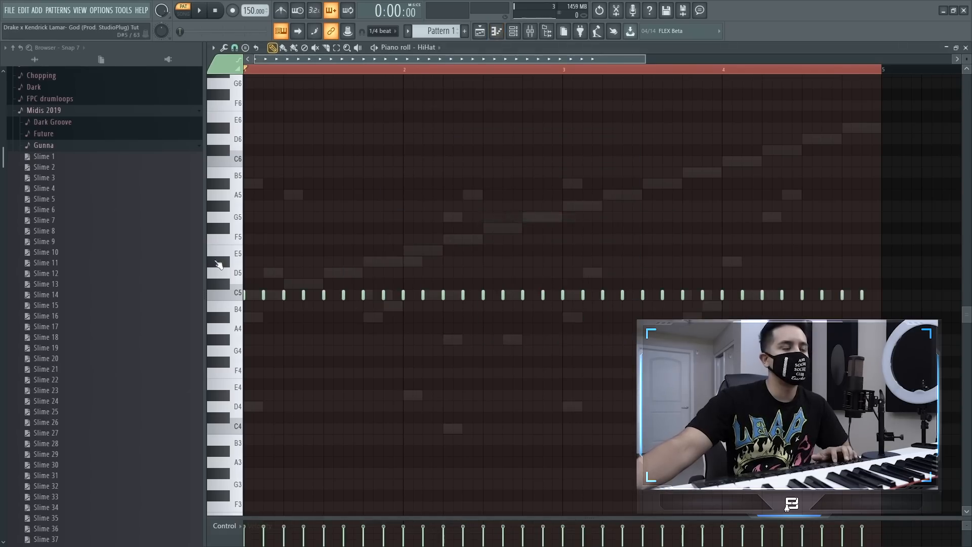
- Paint a one-beat hi-hat roll on D#5 at beat 2 of bar 1 with 1/2 step snap and play it
right_click(327, 71)
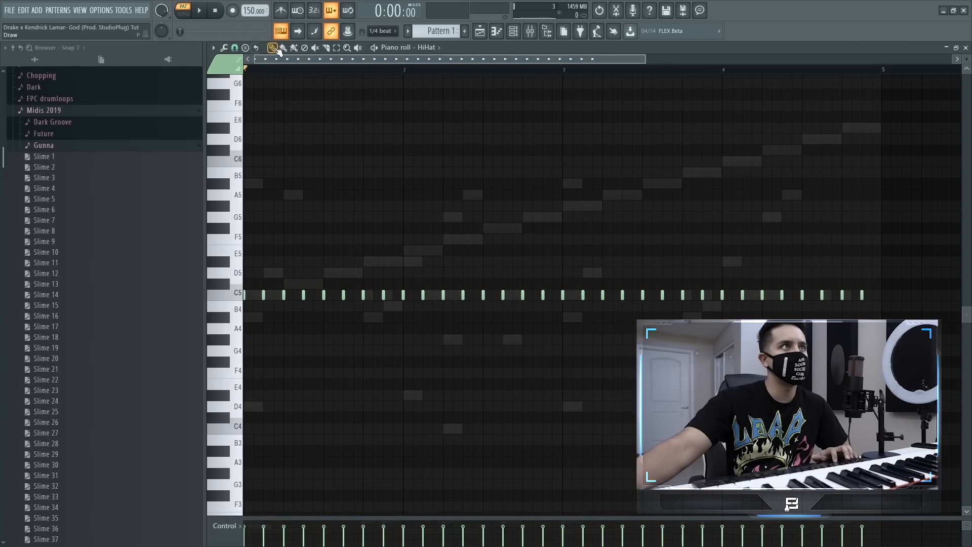
left_click(234, 48)
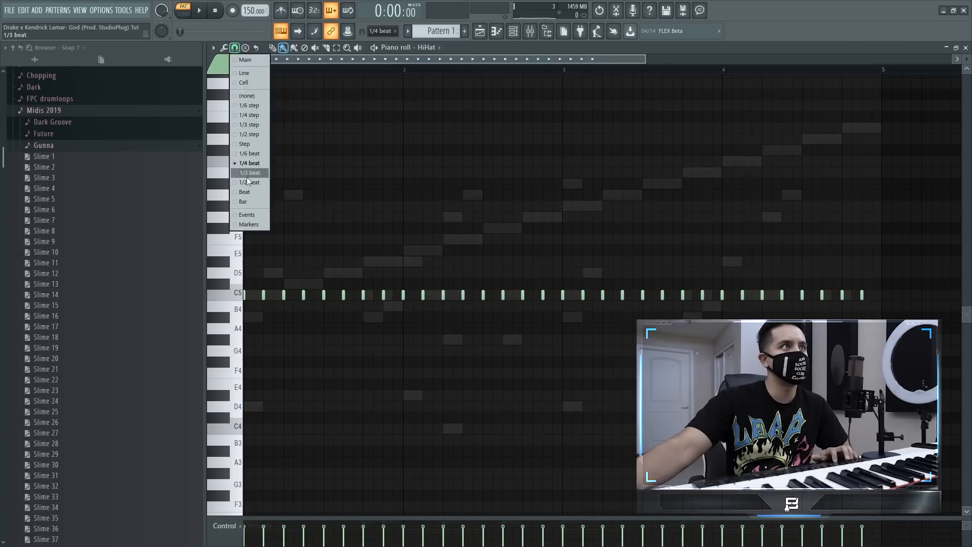
left_click(250, 134)
left_click(284, 295)
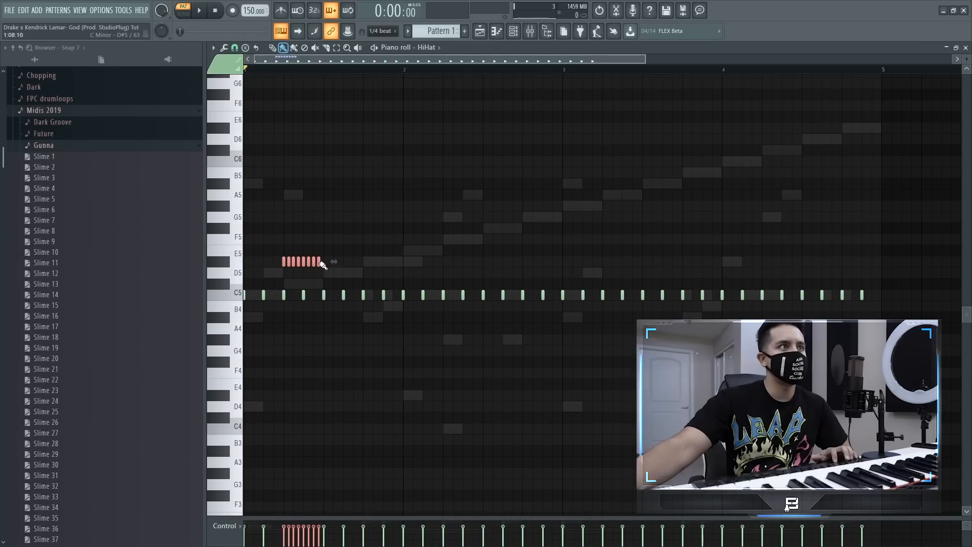
key("space")
key("space")
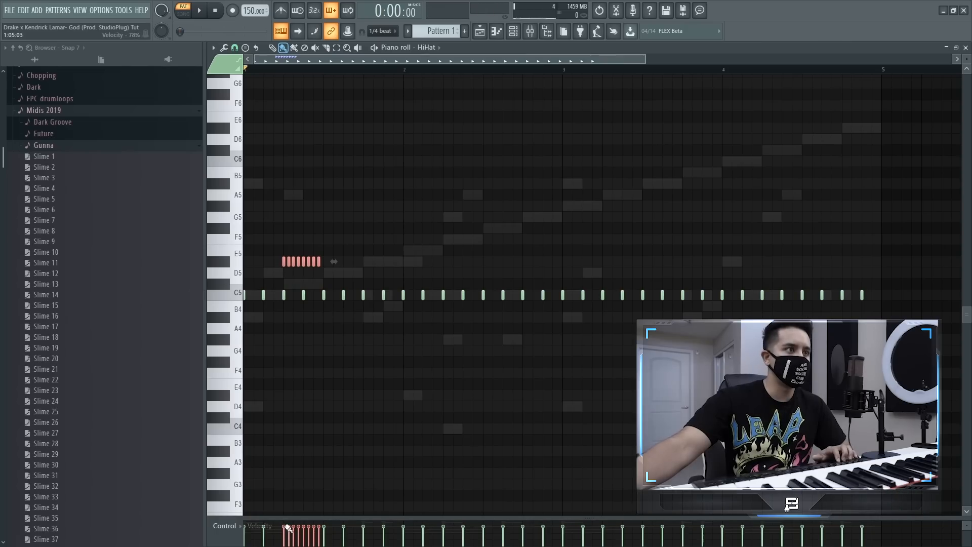
- Enlarge the velocity lane, ramp the D#5 roll's velocities down from first to last note, and play it
left_click_drag(290, 517, 316, 542)
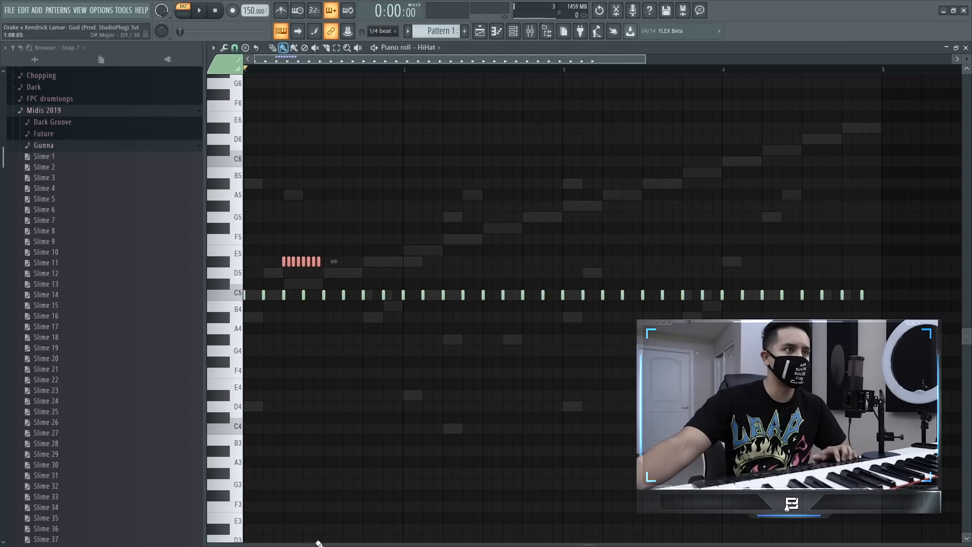
left_click_drag(313, 542, 314, 469)
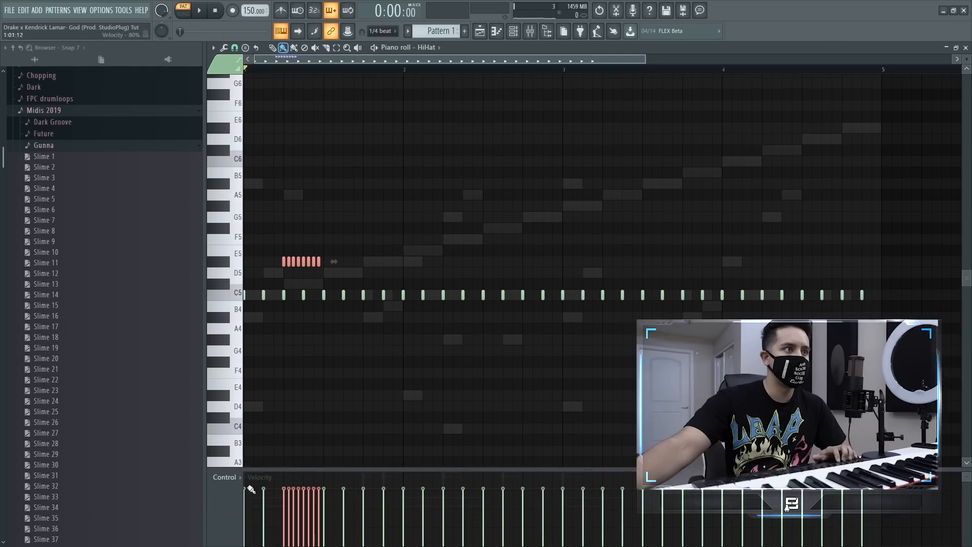
left_click(217, 473)
left_click(241, 493)
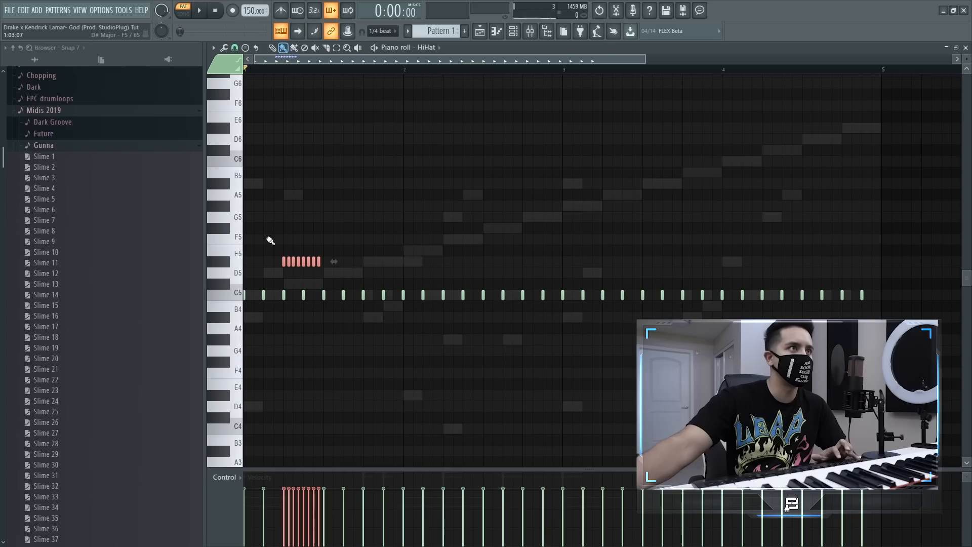
left_click_drag(266, 234, 294, 257)
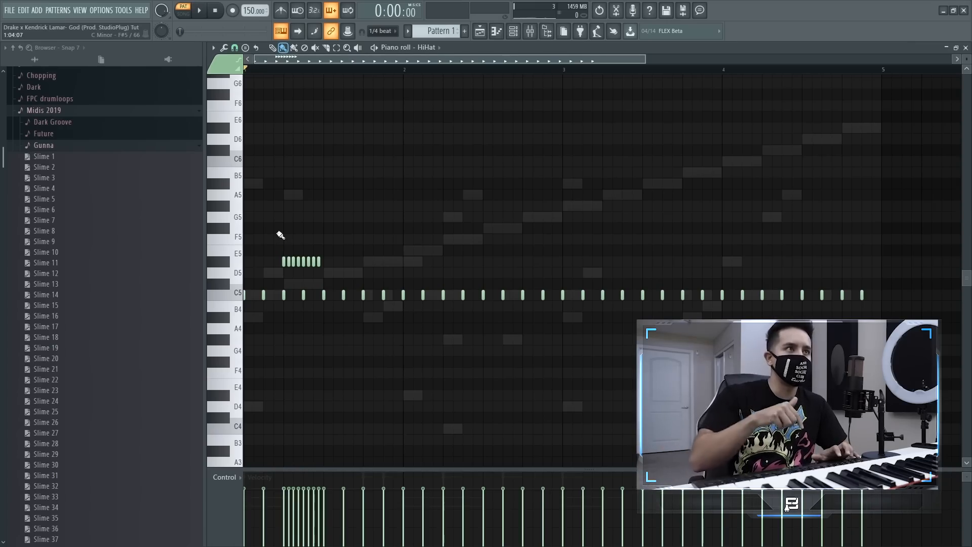
left_click_drag(283, 234, 355, 270)
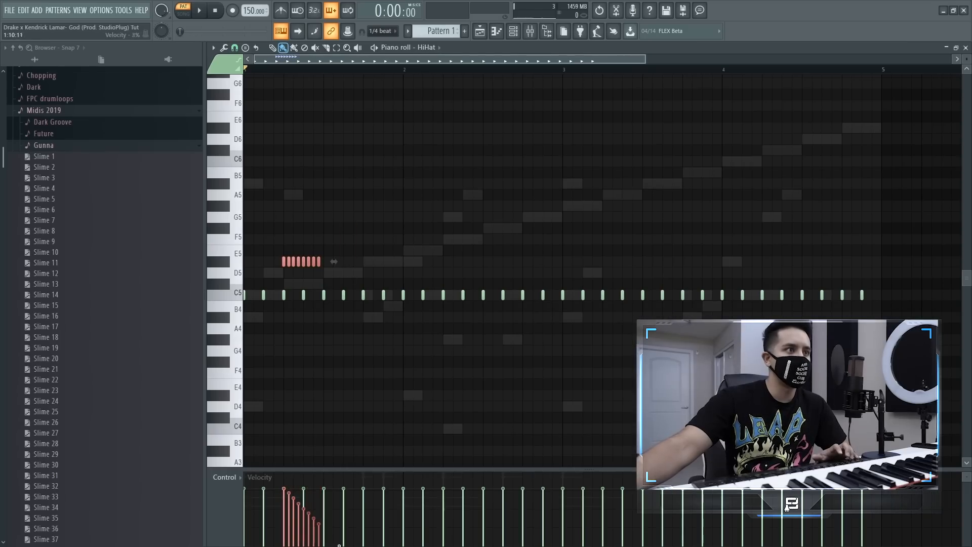
key("space")
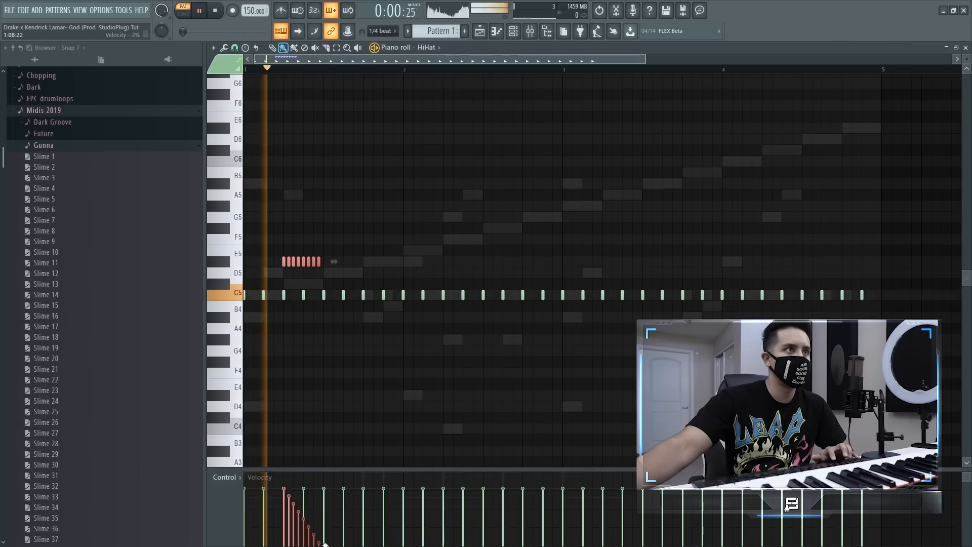
key("space")
- Delete all hi-hat notes and collapse the Gunna folder in the browser
key("ctrl+d")
key("Delete")
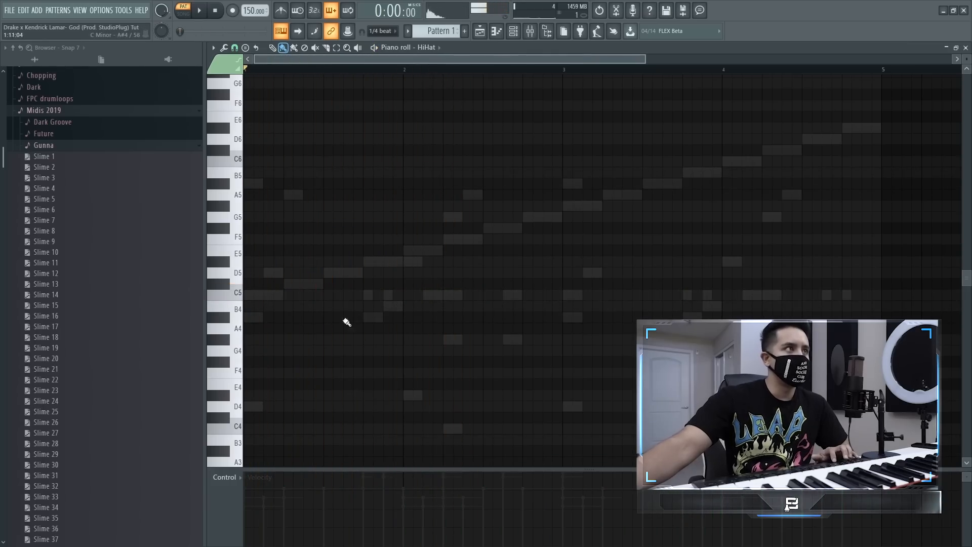
left_click(50, 146)
scroll(76, 350, "up", 3)
scroll(70, 357, "up", 2)
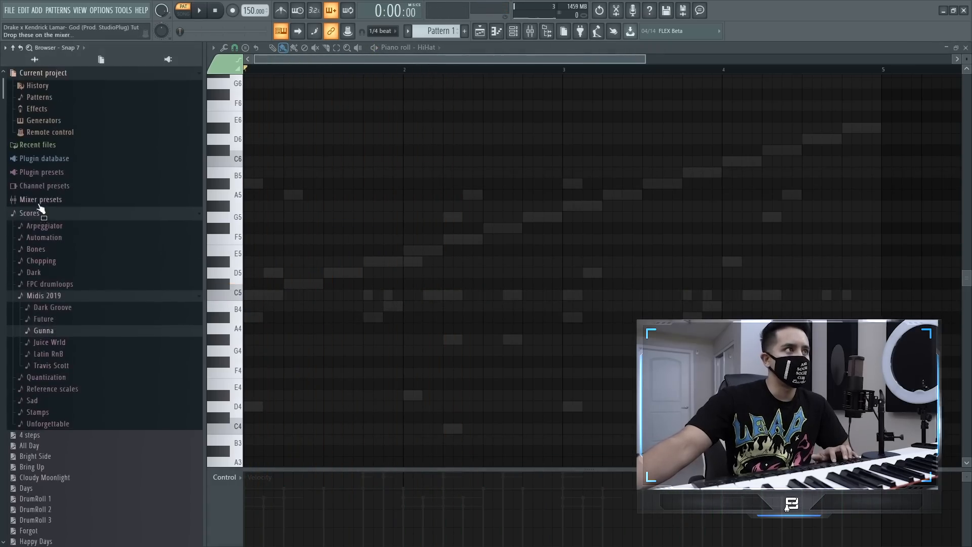
- Collapse the scores and open the HiHat Midis folder of StudioPlug - Nike (Midi Kit) in the browser
left_click(36, 215)
scroll(76, 334, "down", 2)
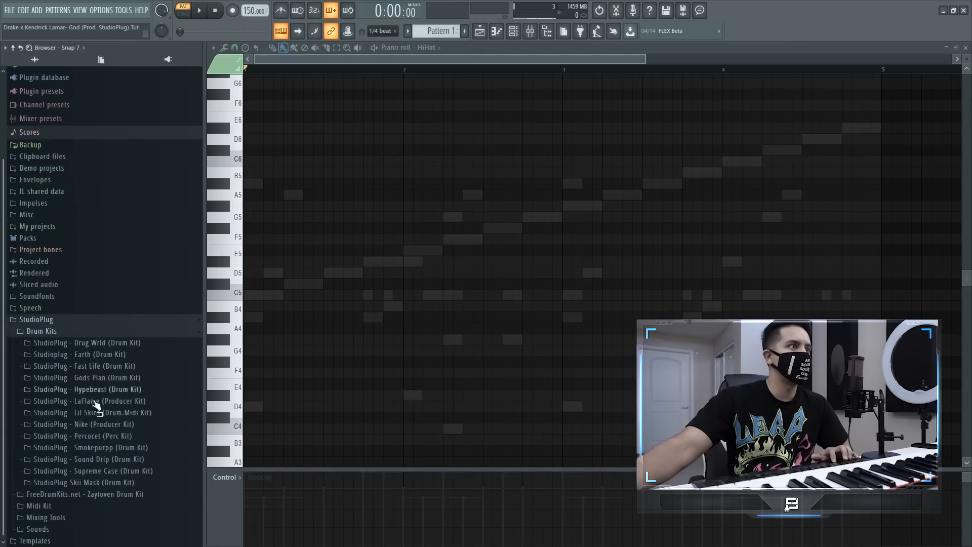
left_click(96, 425)
scroll(99, 415, "down", 3)
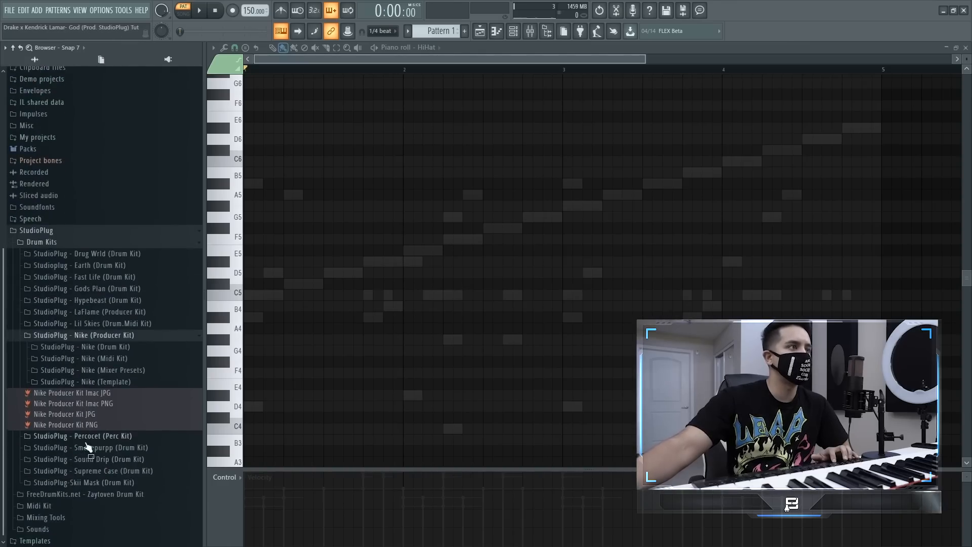
left_click(105, 360)
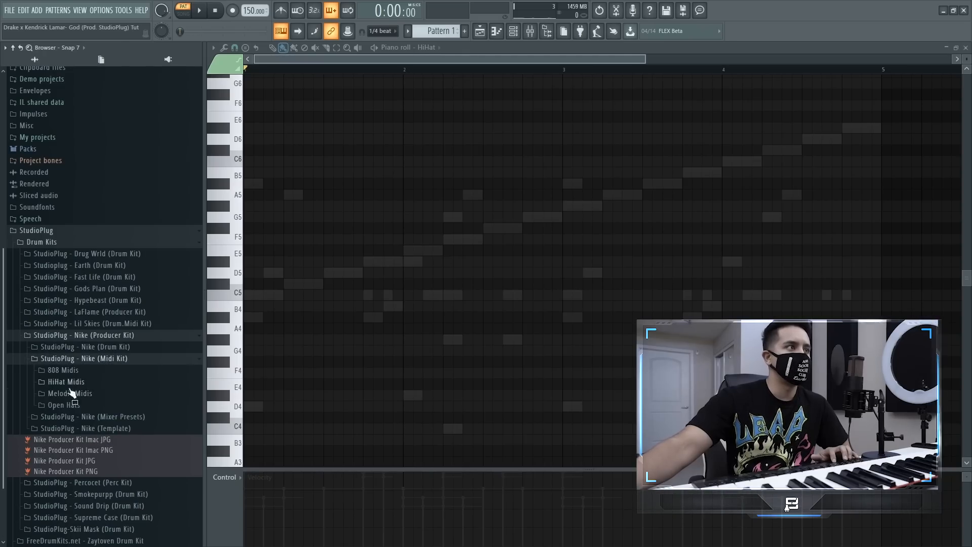
scroll(72, 383, "down", 2)
left_click(68, 347)
left_click(68, 347)
left_click(64, 336)
scroll(74, 386, "down", 3)
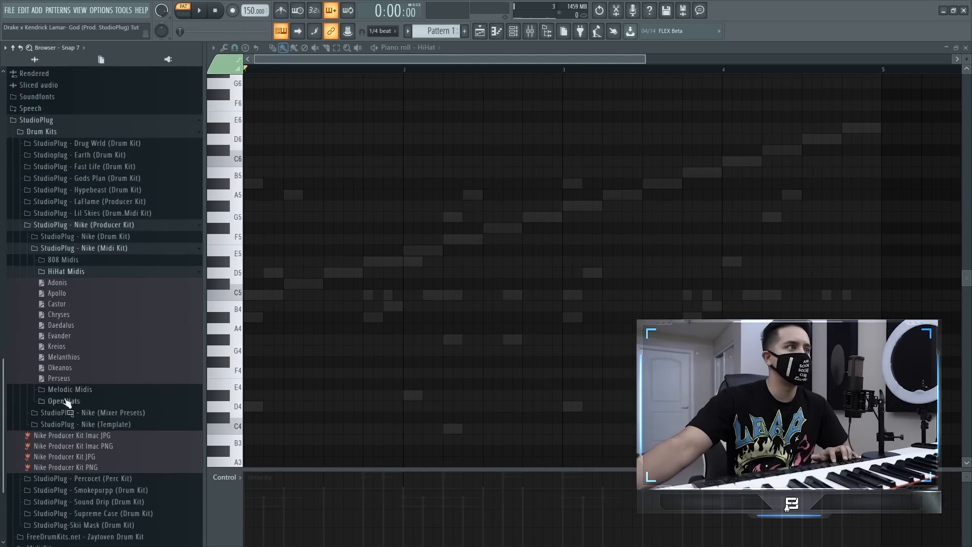
- Load the Okeanos MIDI into the HiHat piano roll and play it with the beat
left_click_drag(64, 372, 299, 336)
key("space")
scroll(347, 253, "down", 3)
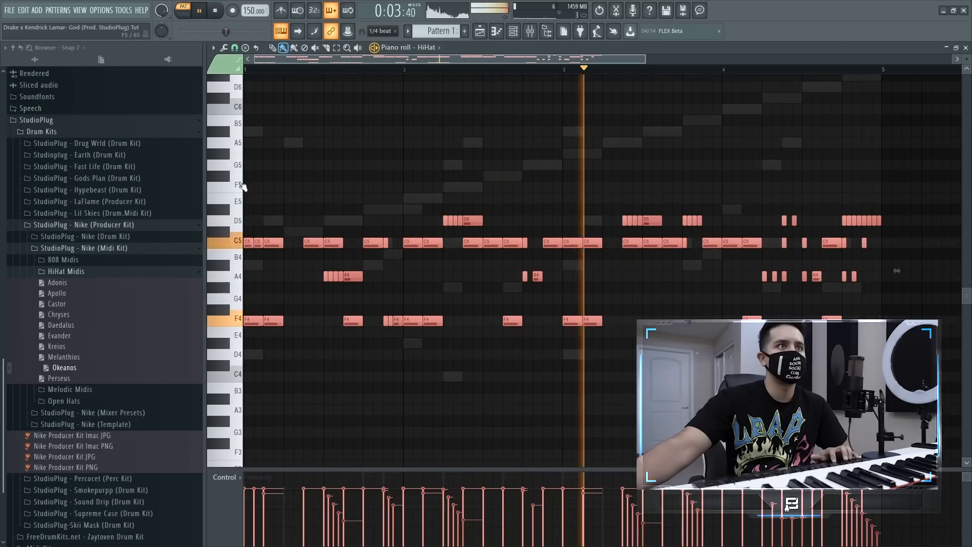
scroll(340, 188, "up", 3)
scroll(344, 187, "down", 3)
- Stop playback, stretch all hi-hat notes to double length so they fill eight bars, and deselect them
left_click_drag(645, 59, 911, 59)
key("space")
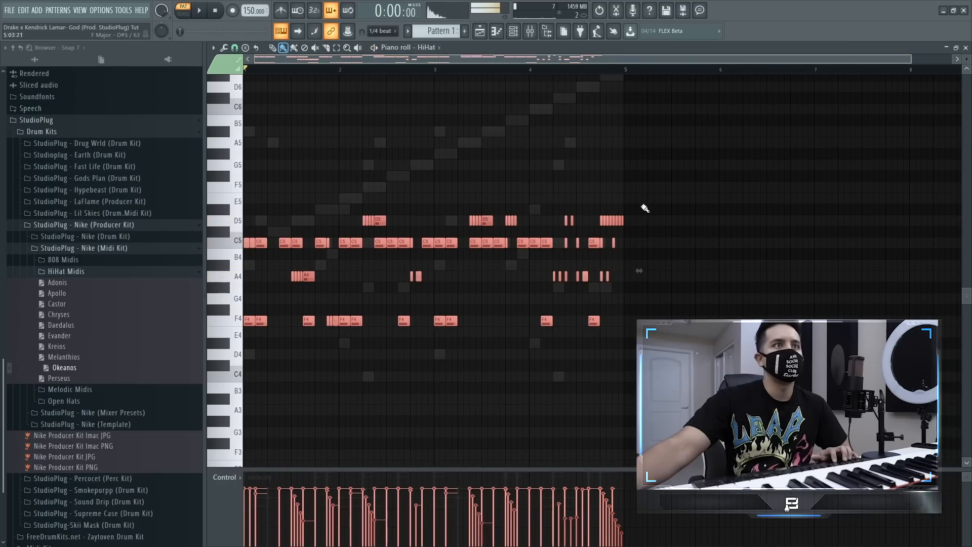
left_click_drag(911, 59, 970, 79)
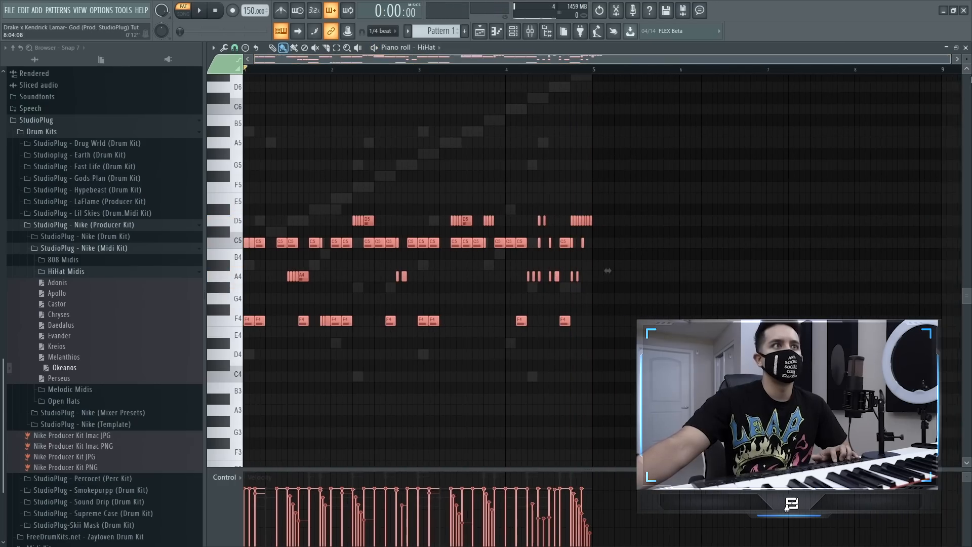
left_click_drag(609, 272, 928, 269)
left_click_drag(611, 177, 589, 131)
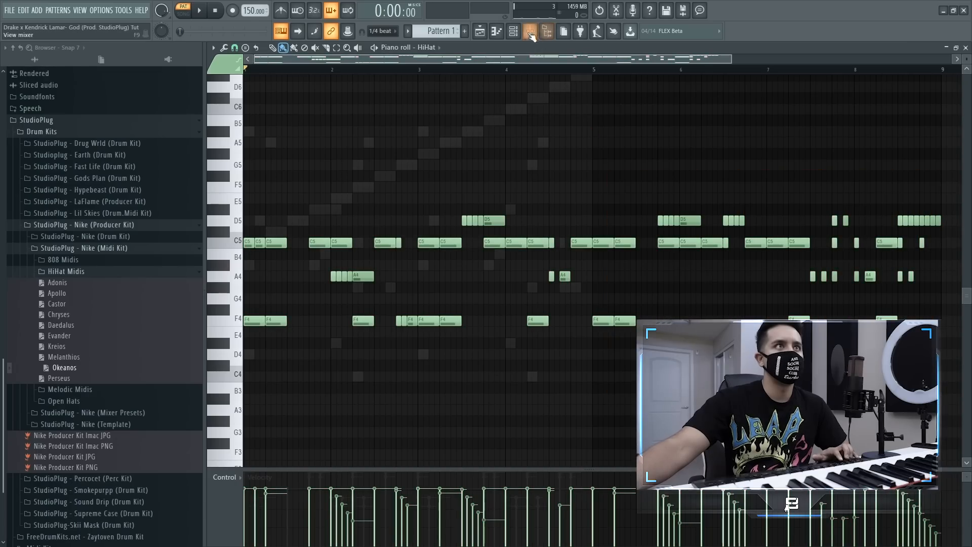
- Duplicate the Pattern 1_67 slice notes into bars 5 to 8
left_click(512, 31)
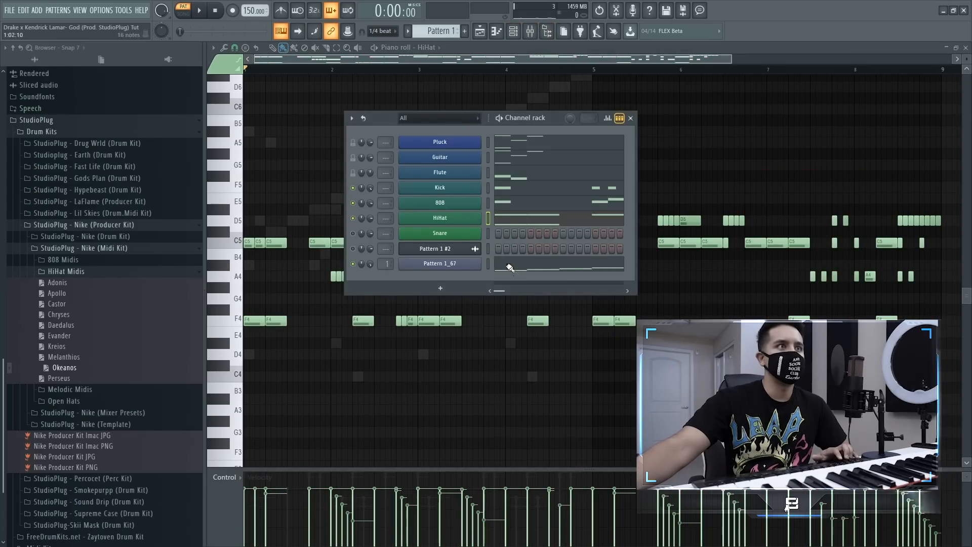
left_click(509, 269)
scroll(507, 271, "up", 3)
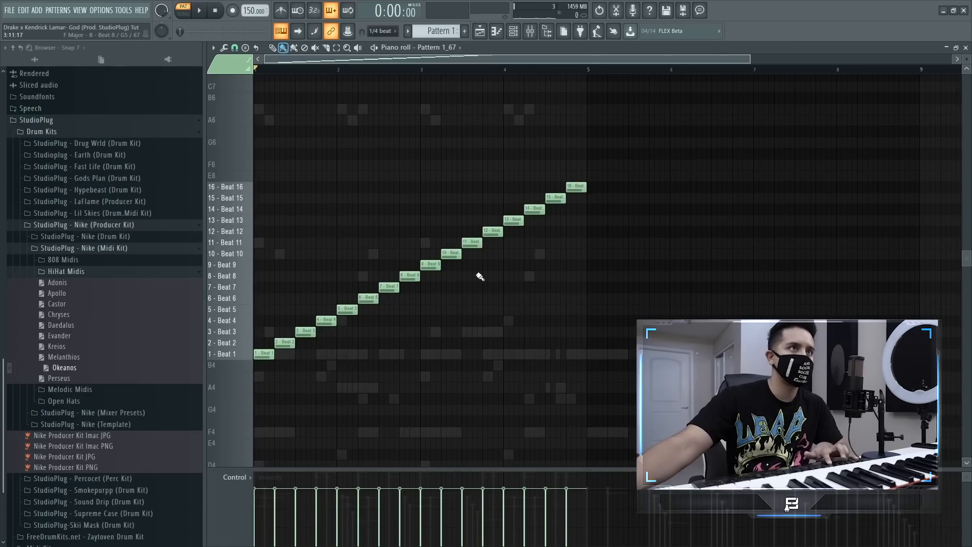
key("ctrl+v")
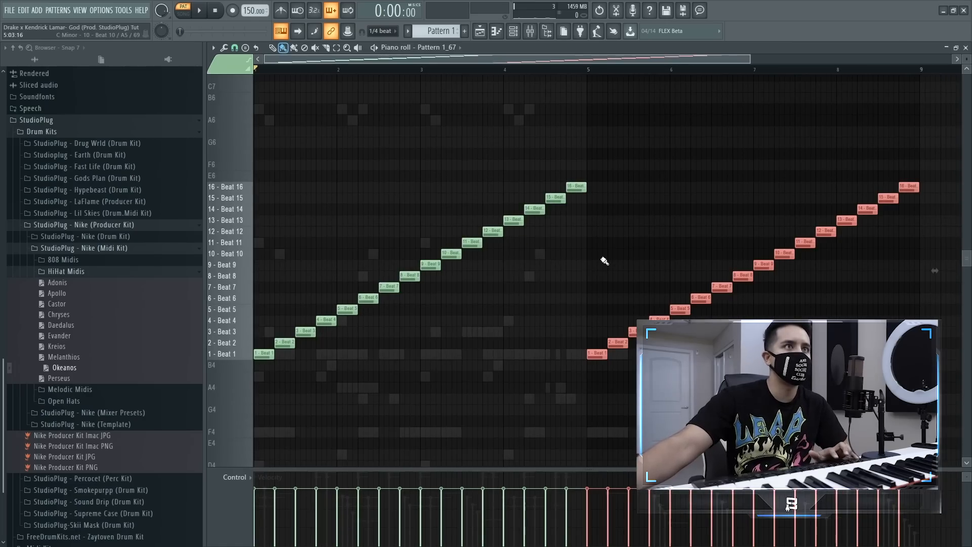
- Duplicate the 808 notes into the second four bars and align the copy with the start of bar 5
left_click(518, 34)
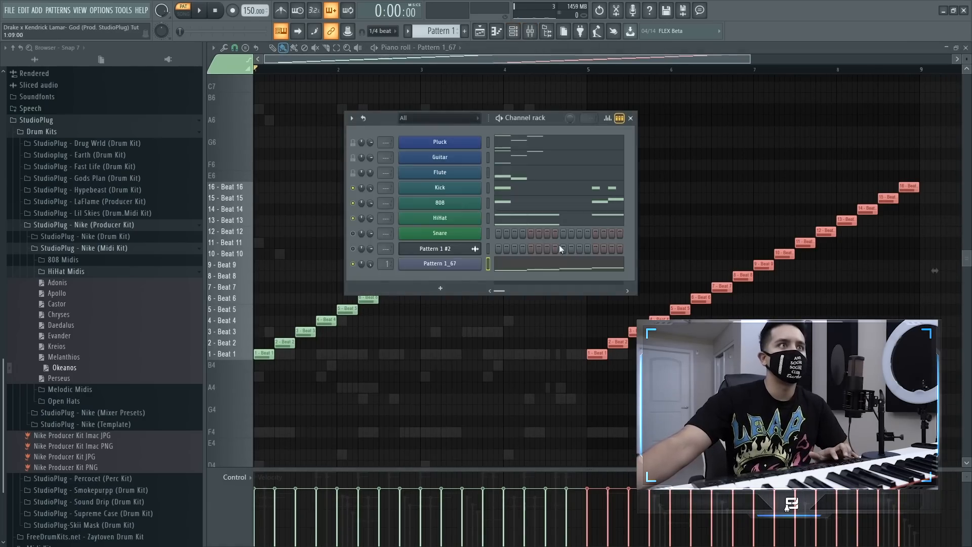
left_click(514, 221)
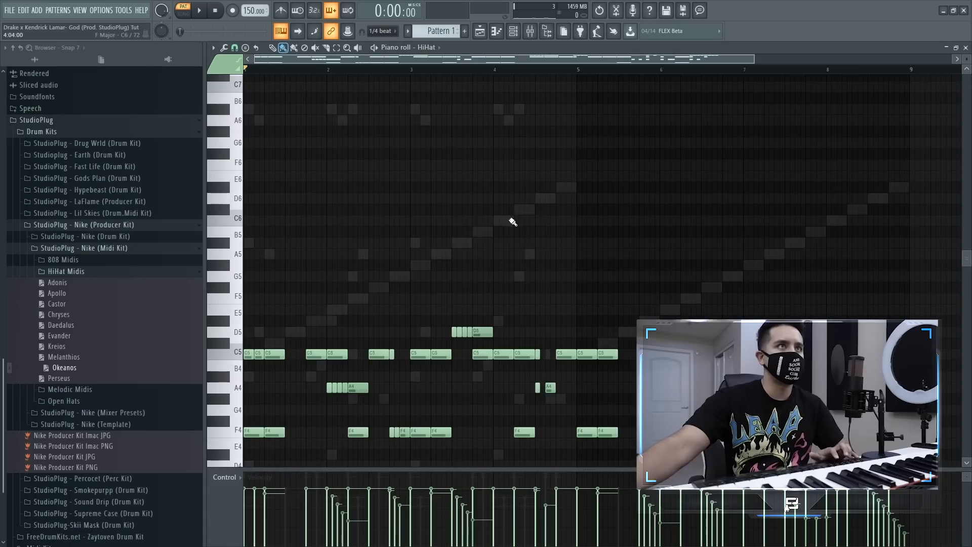
left_click(435, 49)
left_click(454, 124)
key("ctrl+b")
left_click_drag(568, 377, 578, 377)
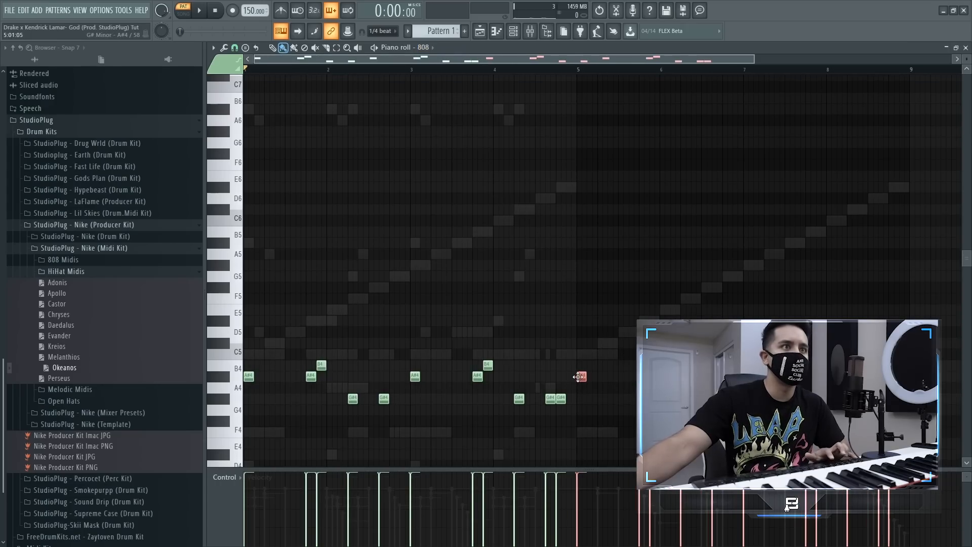
- Duplicate the kick notes into the second four bars and align the copy with the start of bar 5
left_click(423, 48)
left_click(439, 114)
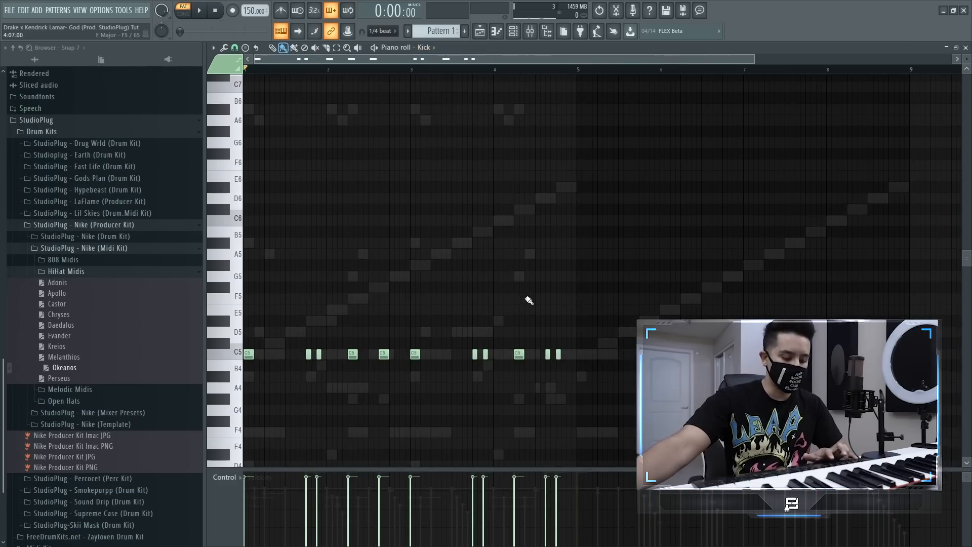
key("ctrl+b")
left_click_drag(564, 355, 578, 355)
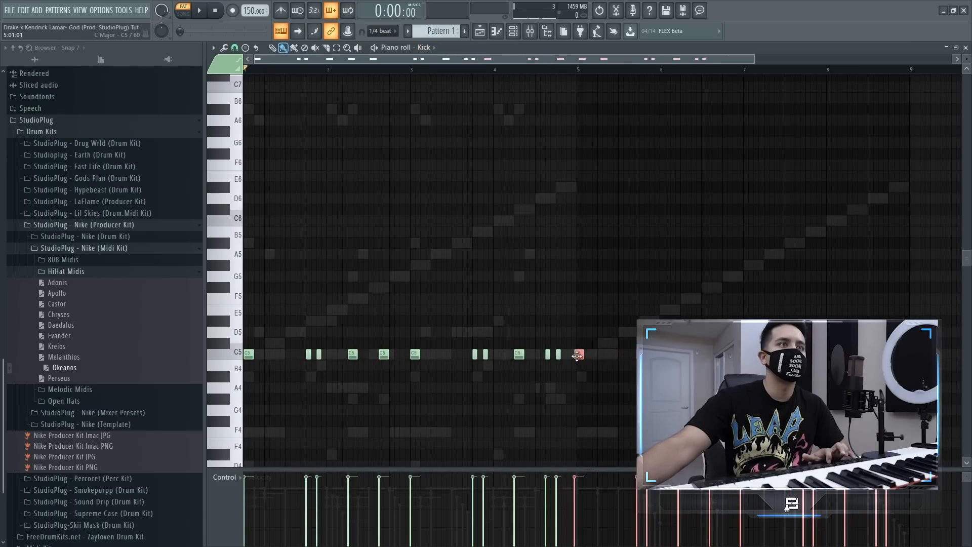
- Unmute the Snare channel and record a live snare hit in each bar of the eight-bar pattern
left_click(424, 47)
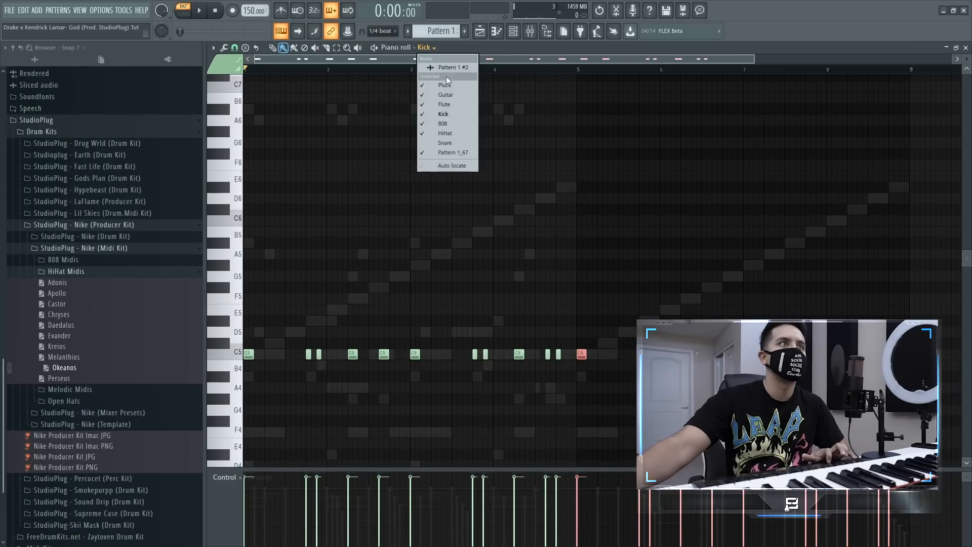
left_click(513, 32)
left_click(487, 237)
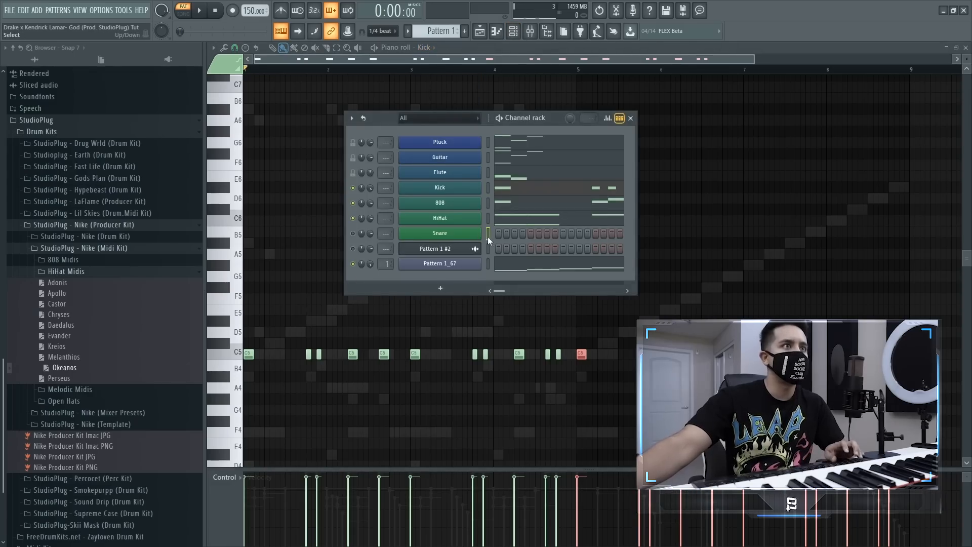
left_click(237, 12)
key("space")
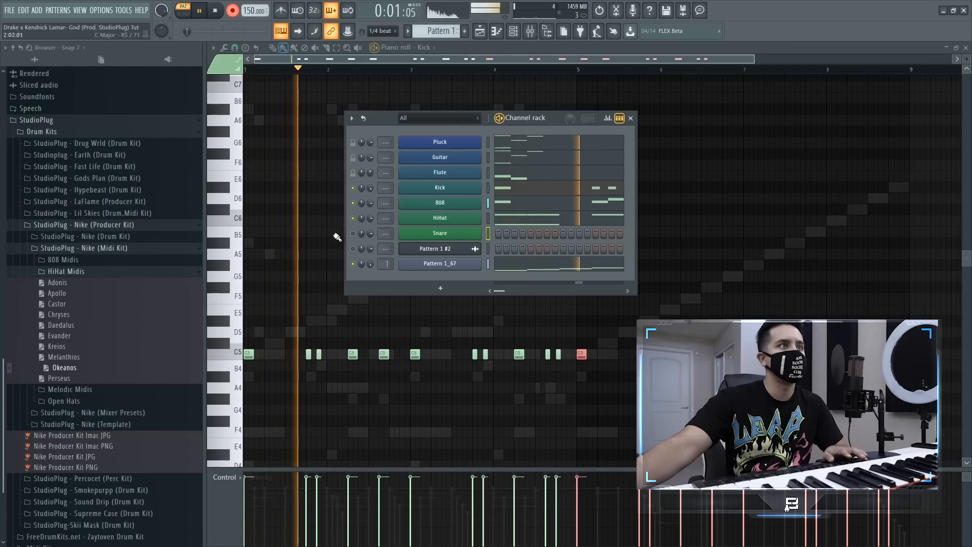
left_click(352, 234)
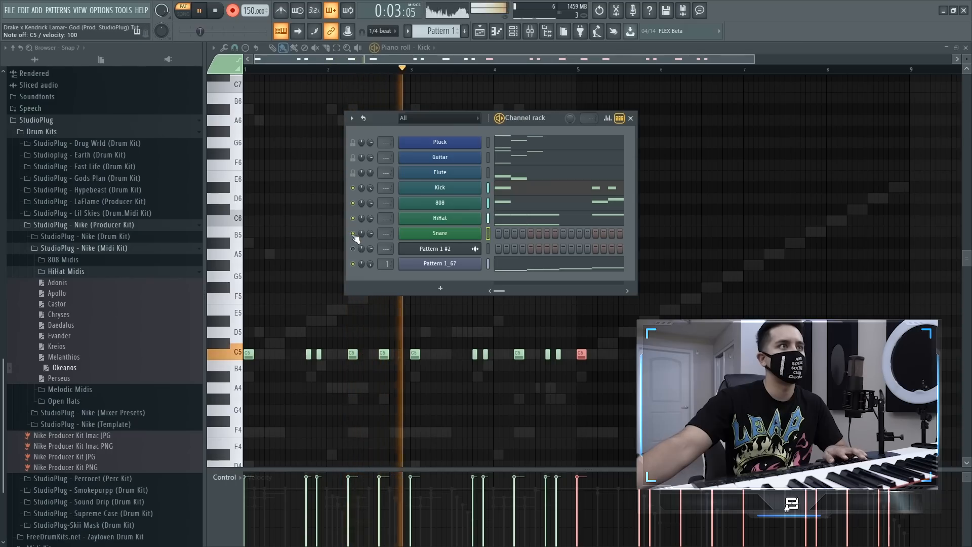
key("space")
key("space")
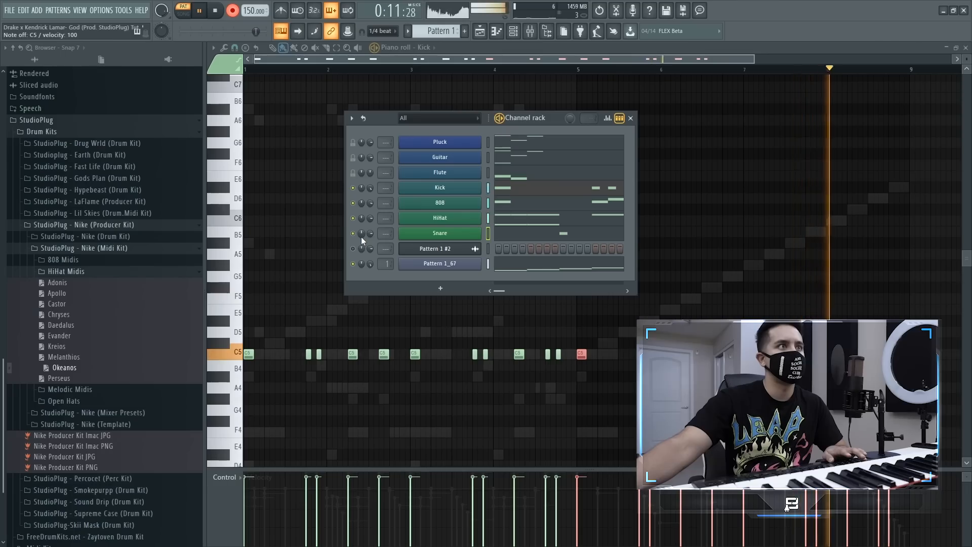
key("space")
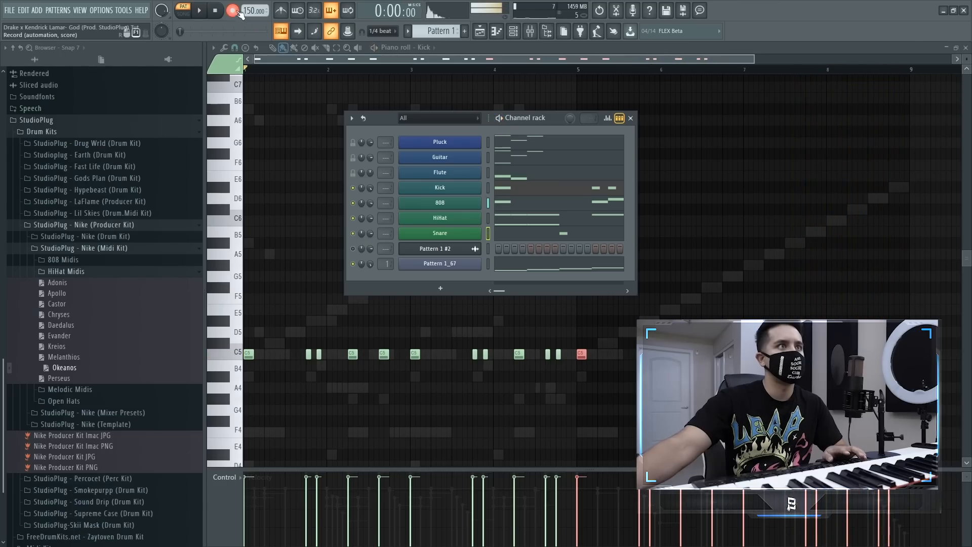
- Quantize the recorded snare notes in the piano roll to a 1/2 beat snap
left_click(525, 234)
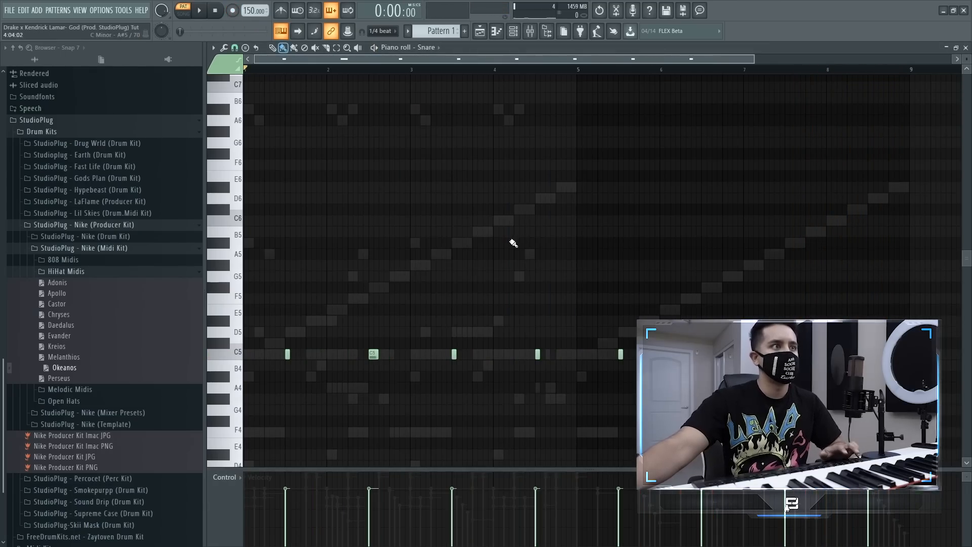
left_click(234, 47)
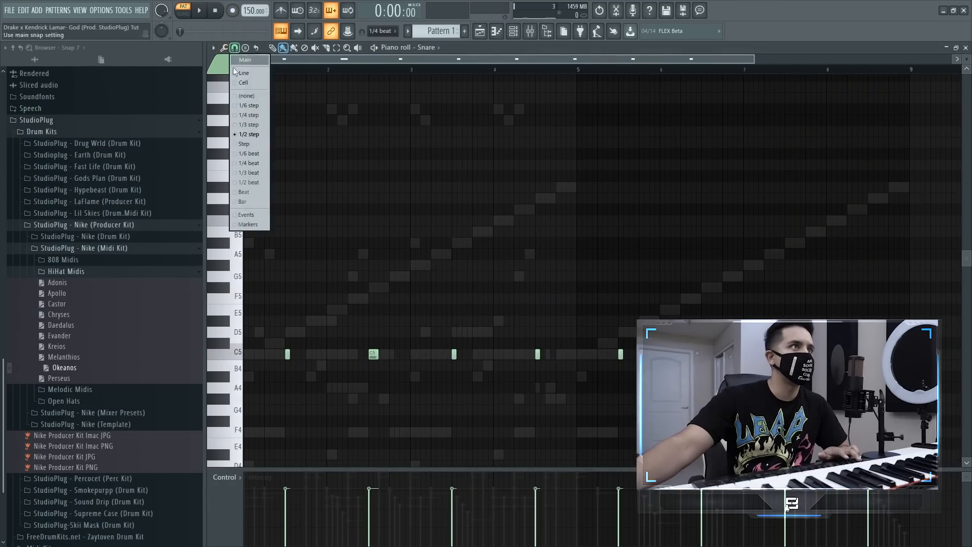
left_click(248, 183)
key("ctrl+q")
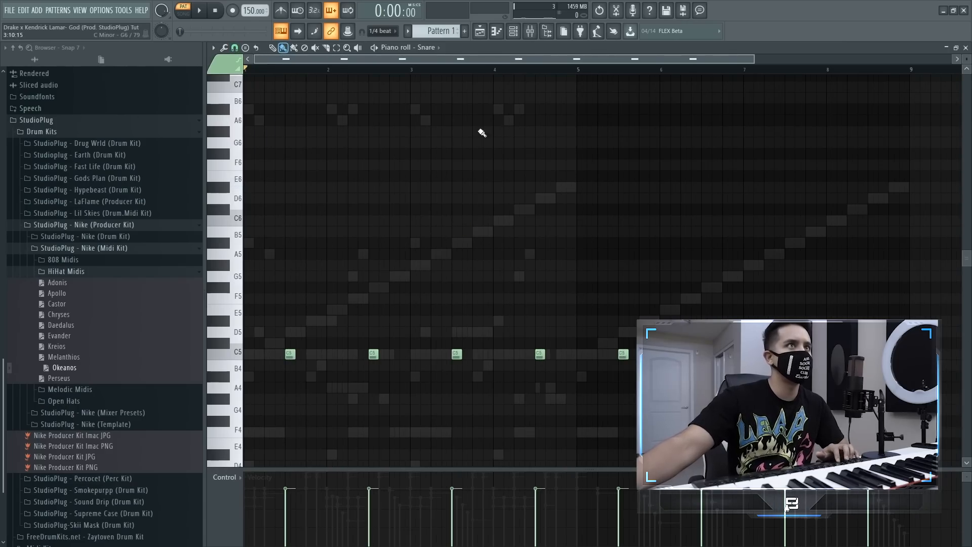
- Play back the full pattern with the snare and the channel rack in view, then stop playback
left_click(512, 34)
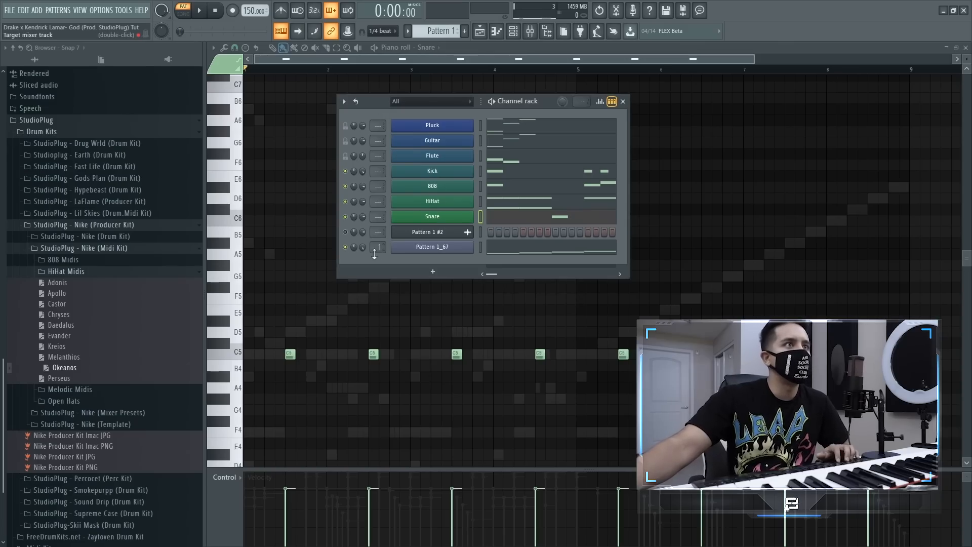
key("space")
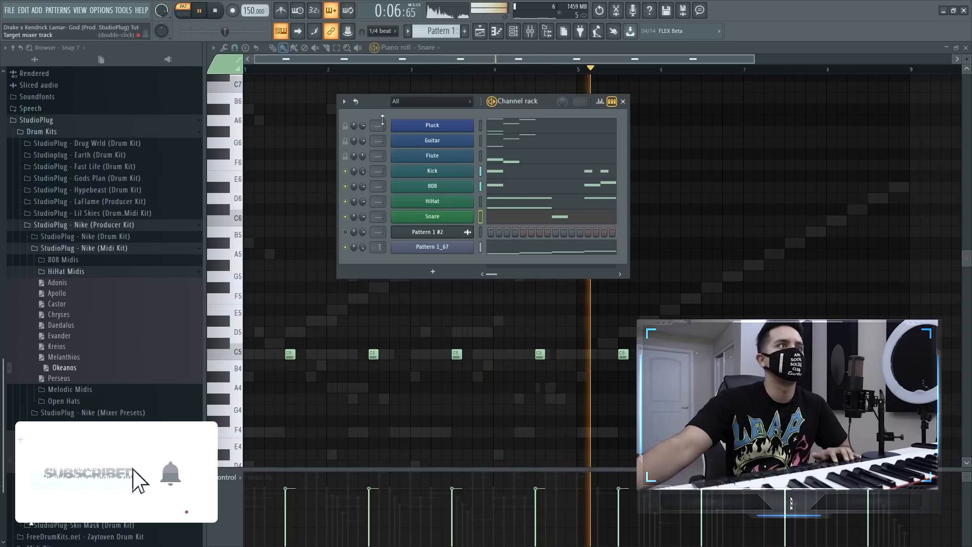
left_click_drag(377, 108, 451, 116)
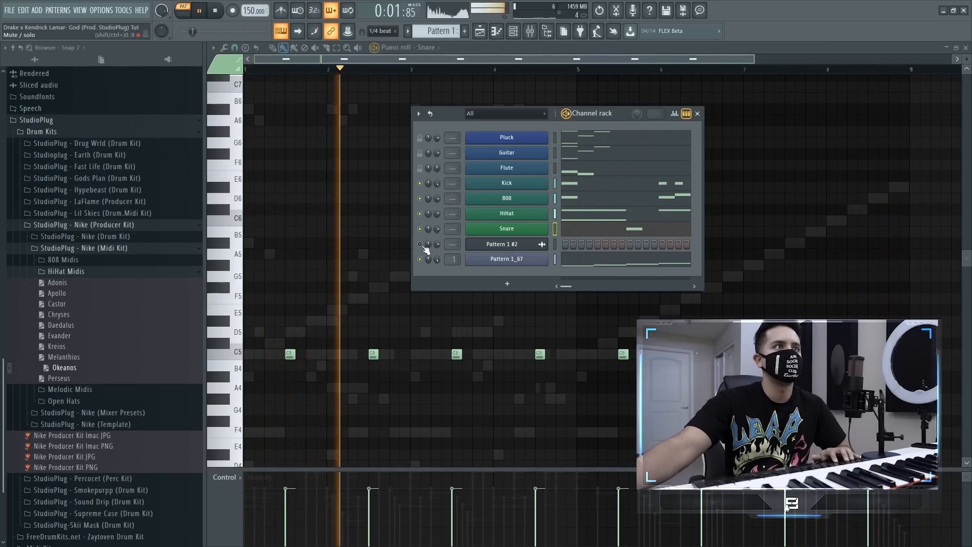
key("space")
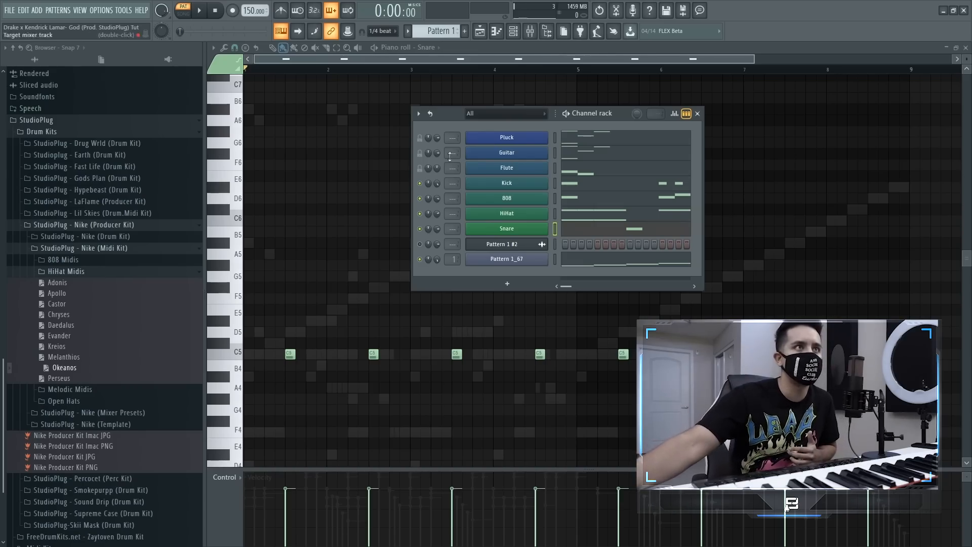
- Browse the Pluck channel's Omnisphere patches in the Sharing directory, under the StudioPlug - Alice bank
left_click(486, 142)
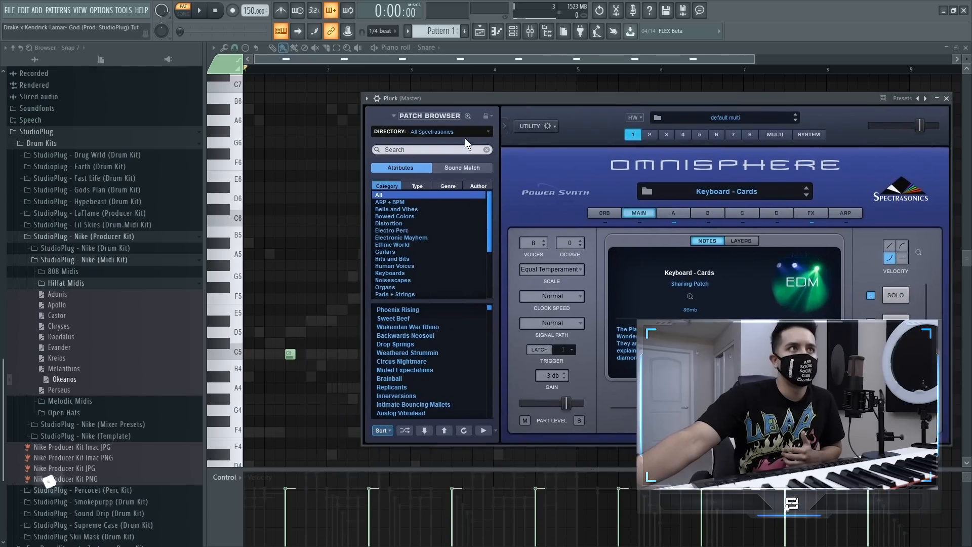
left_click(465, 132)
left_click(427, 223)
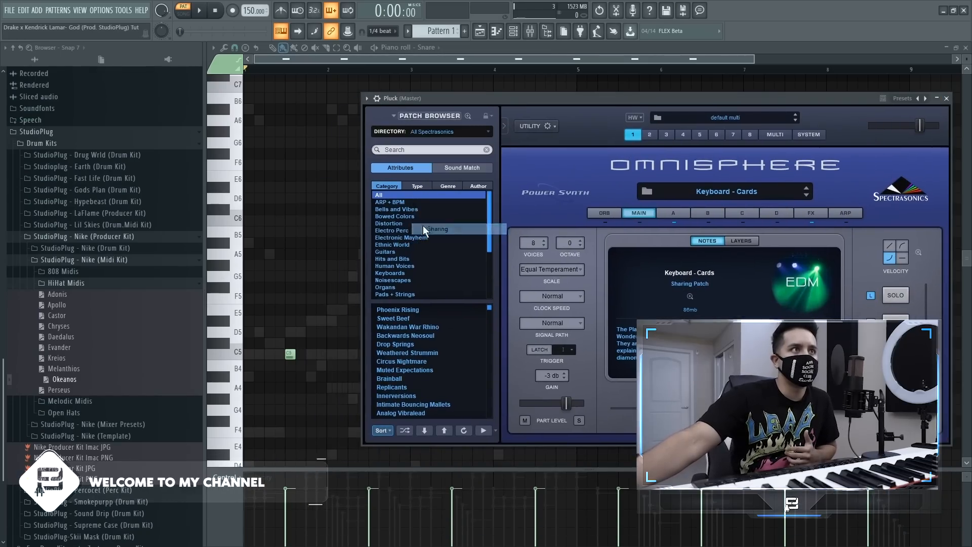
left_click(415, 245)
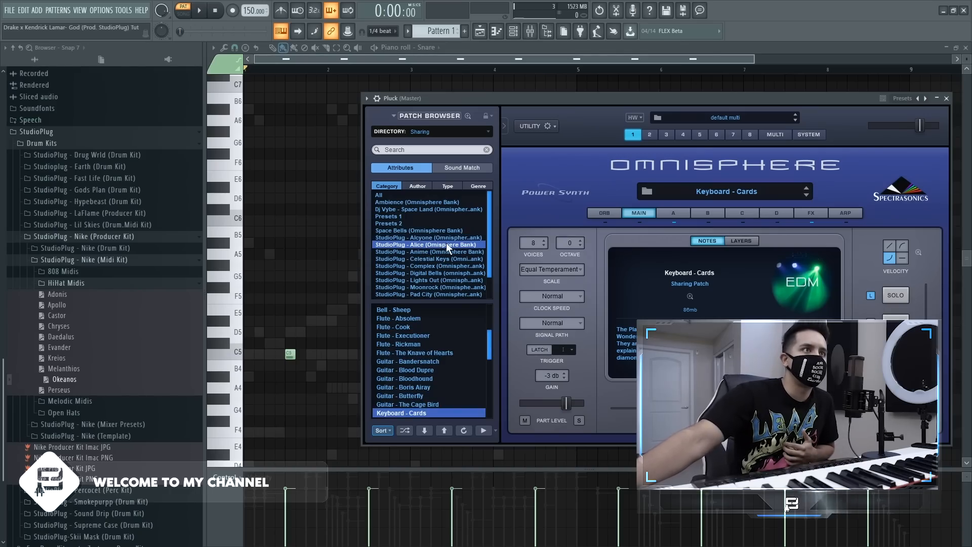
- Browse the Guitar channel's Omnisphere patches in the Sharing directory, under the StudioPlug - Alcyone bank
left_click(513, 38)
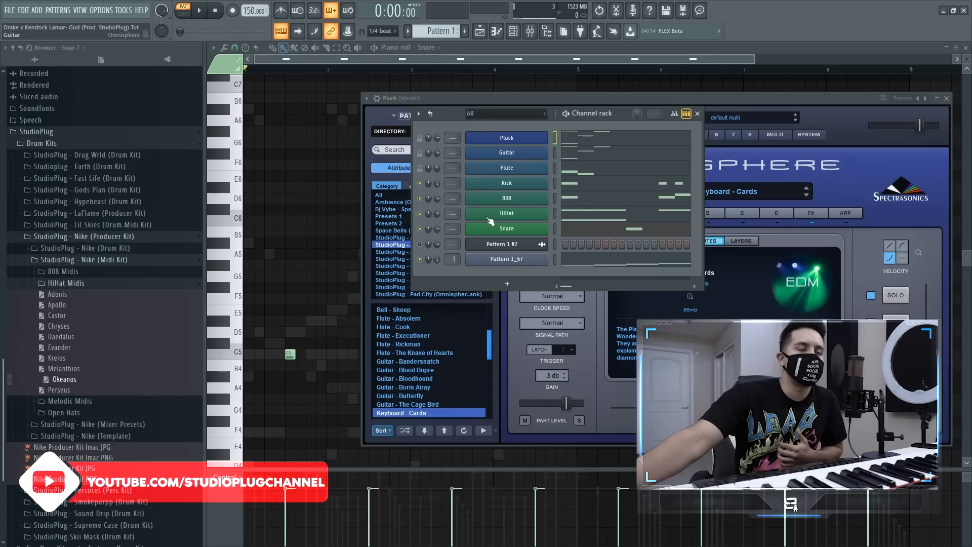
left_click(448, 138)
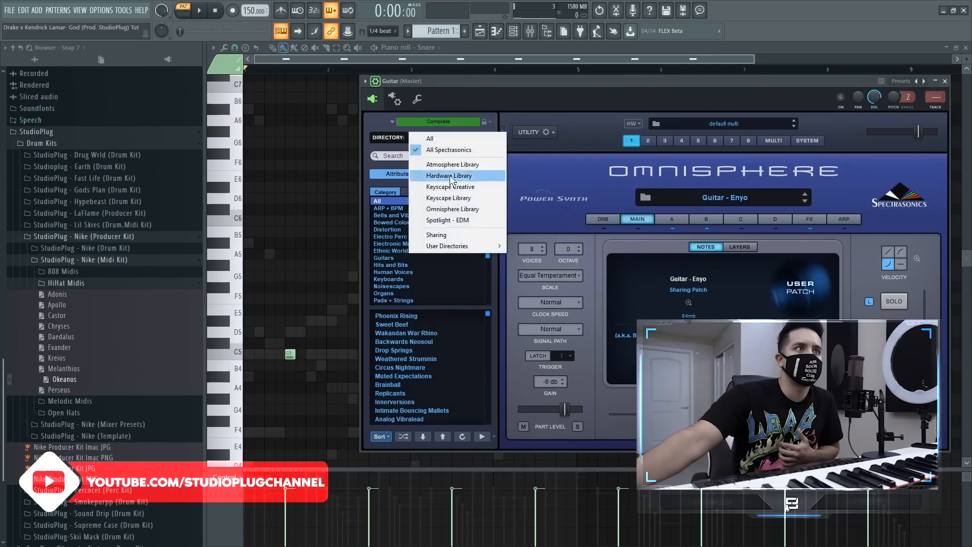
left_click(430, 235)
left_click(405, 251)
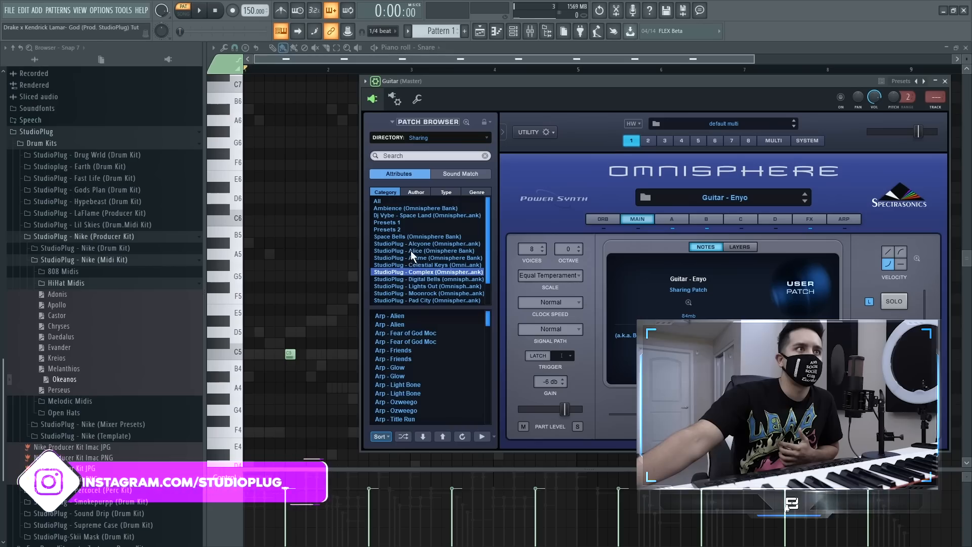
left_click(412, 244)
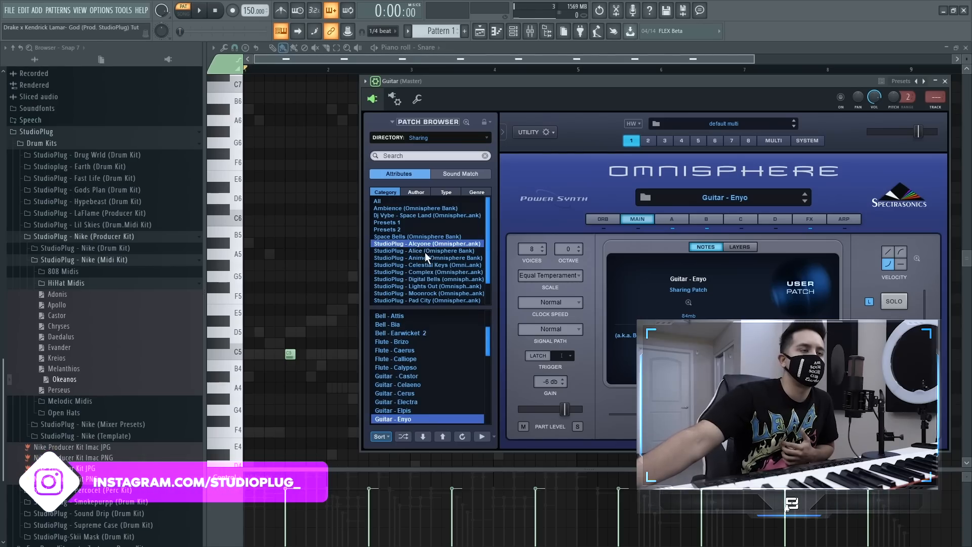
- Show the Flute channel's patch in the Sharing directory's StudioPlug - Alice bank, view its layer A, and return to the channel rack
left_click(512, 34)
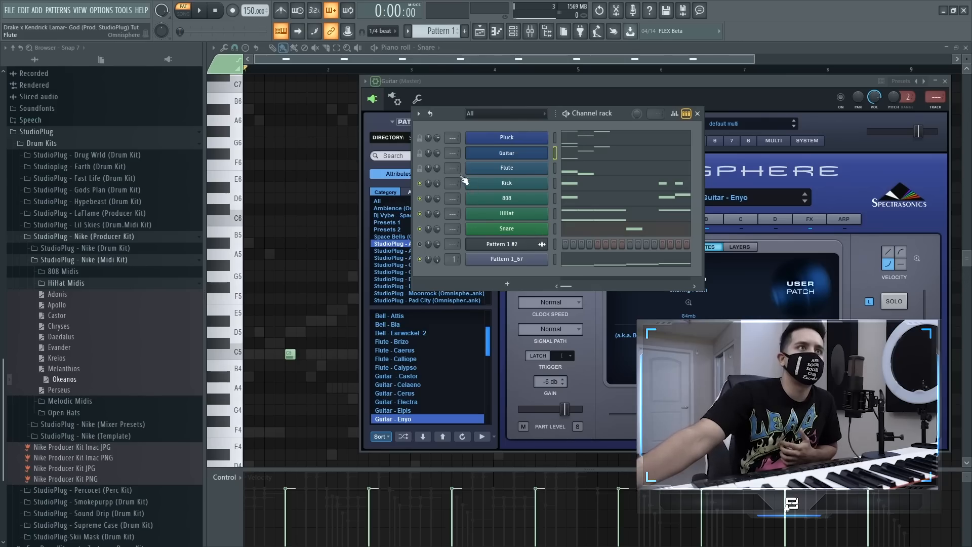
left_click(489, 169)
left_click(575, 181)
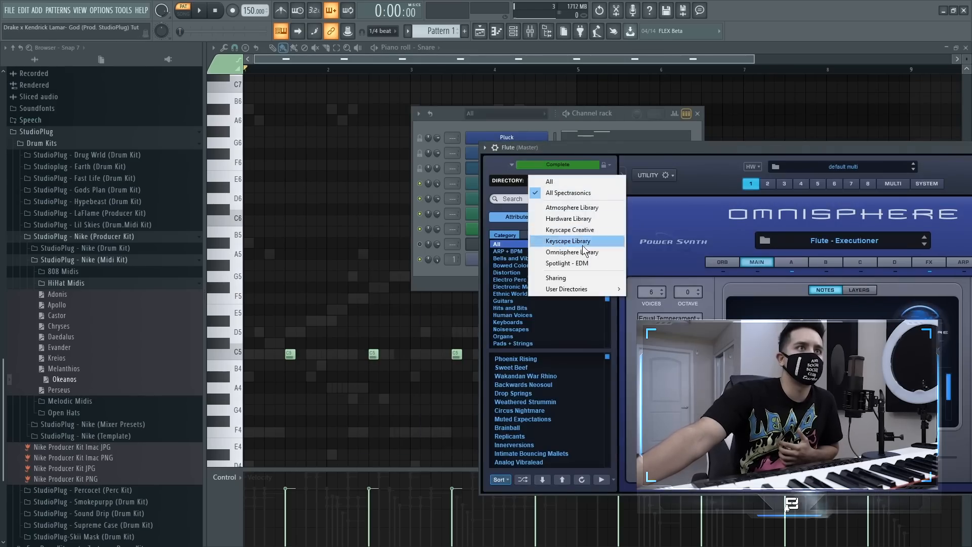
left_click(582, 245)
left_click(534, 293)
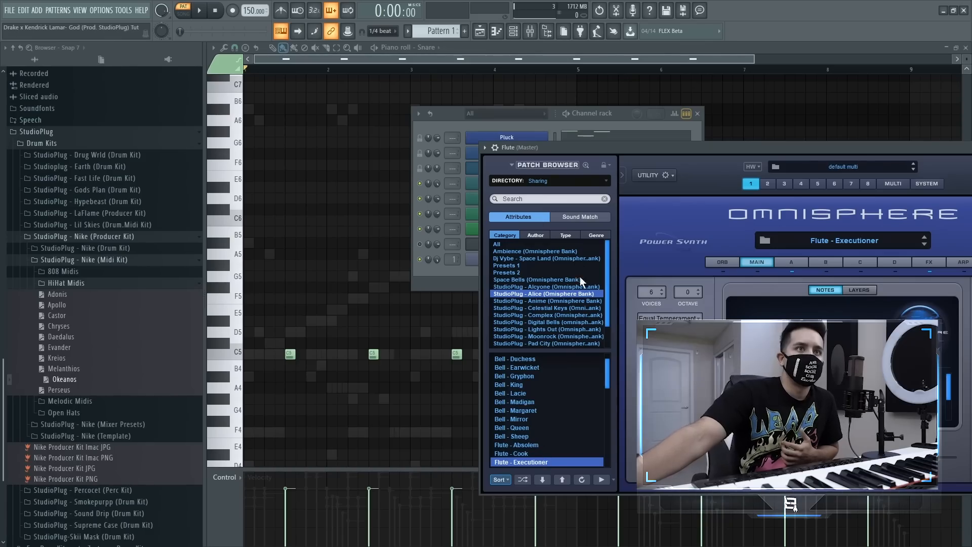
left_click(796, 261)
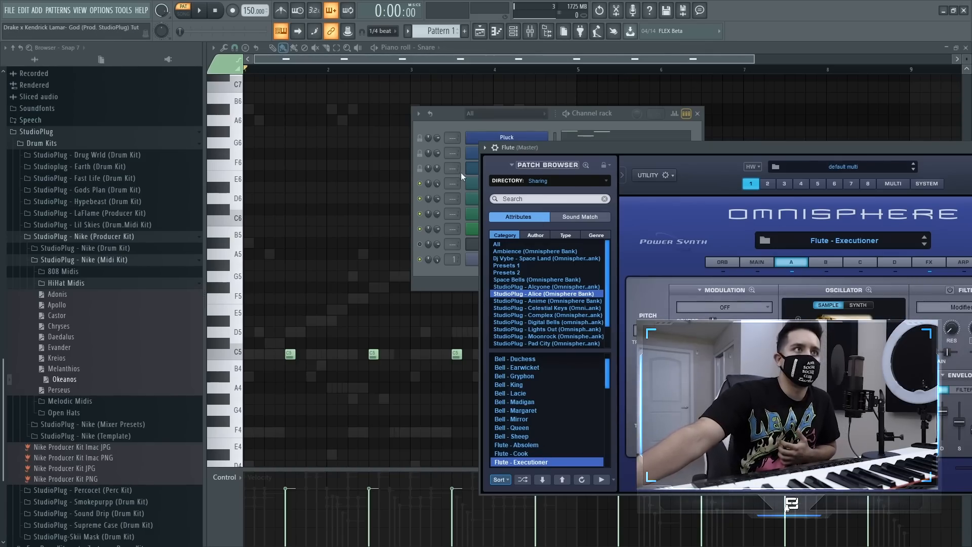
left_click(454, 127)
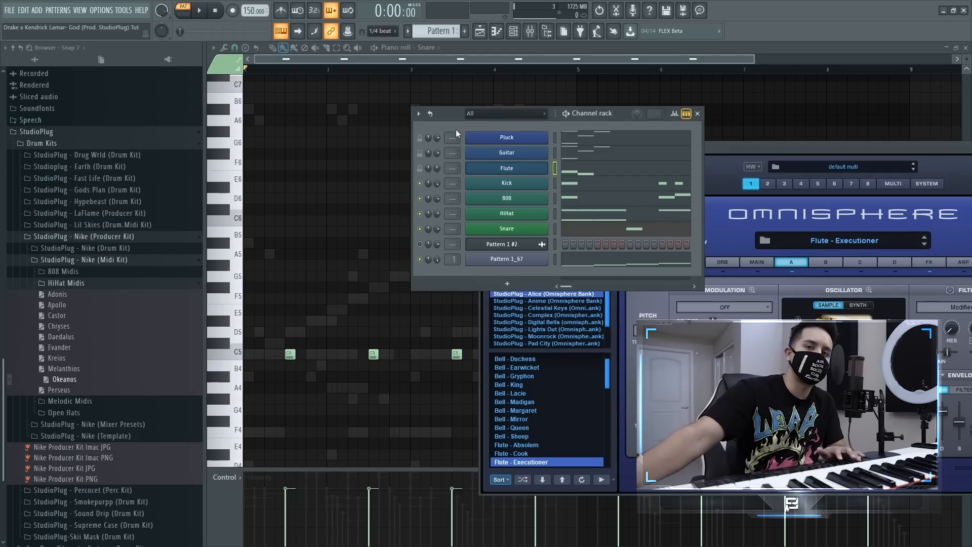